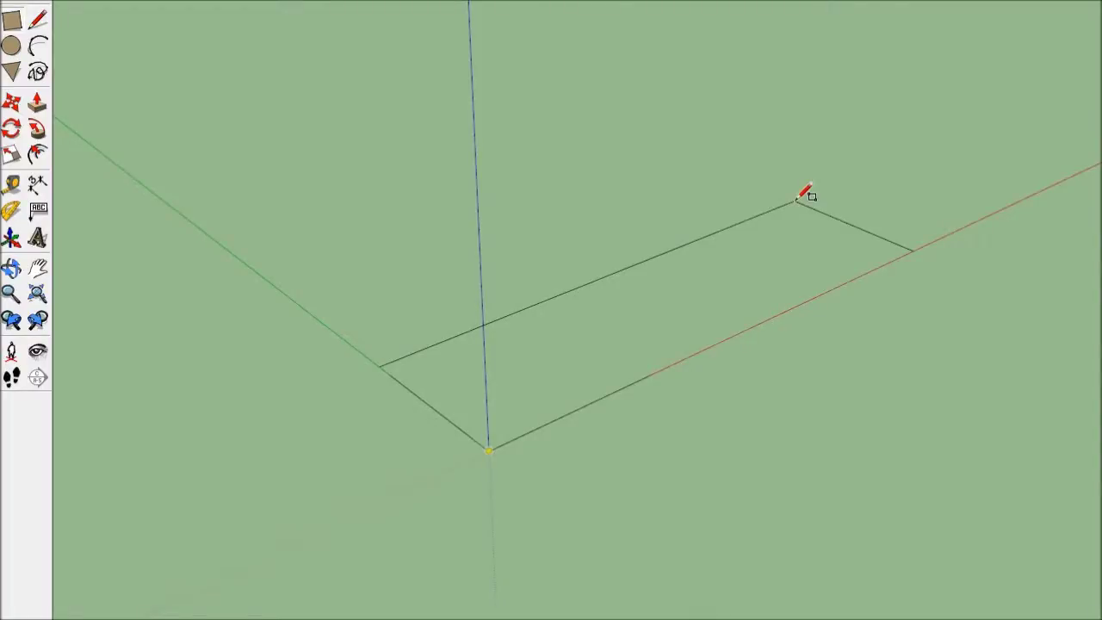
# Confirm the typed dimensions to fix the long ground rectangle at the origin.
pyautogui.press('Return')
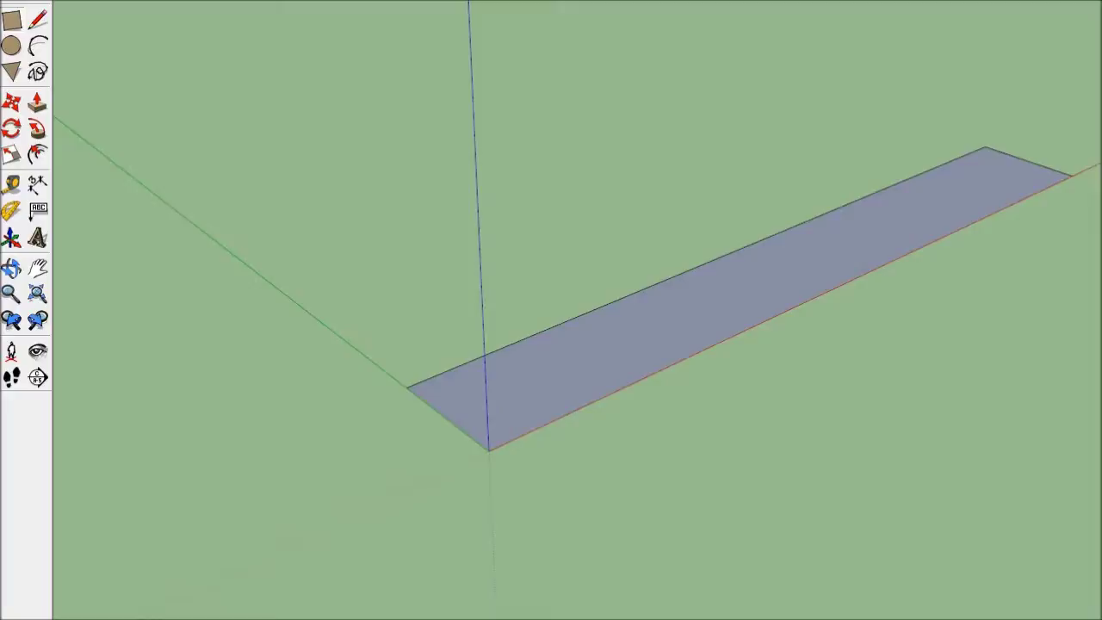
# Reverse the new rectangle's face so its front side shows.
pyautogui.rightClick(594, 359)
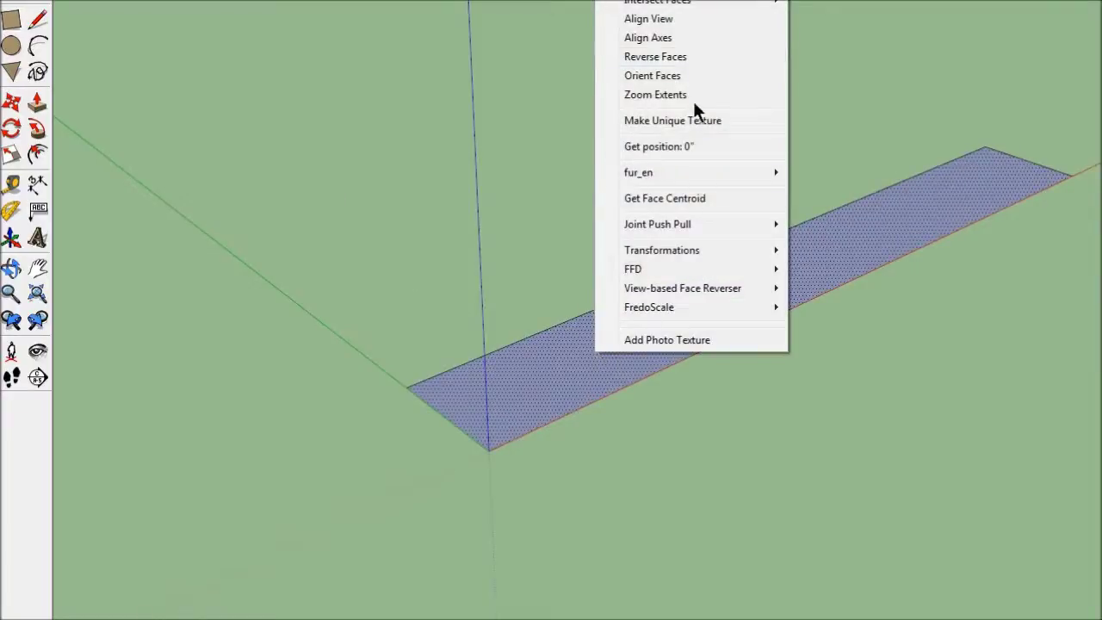
pyautogui.click(663, 56)
pyautogui.scroll(3, 488, 406)
pyautogui.scroll(3, 340, 347)
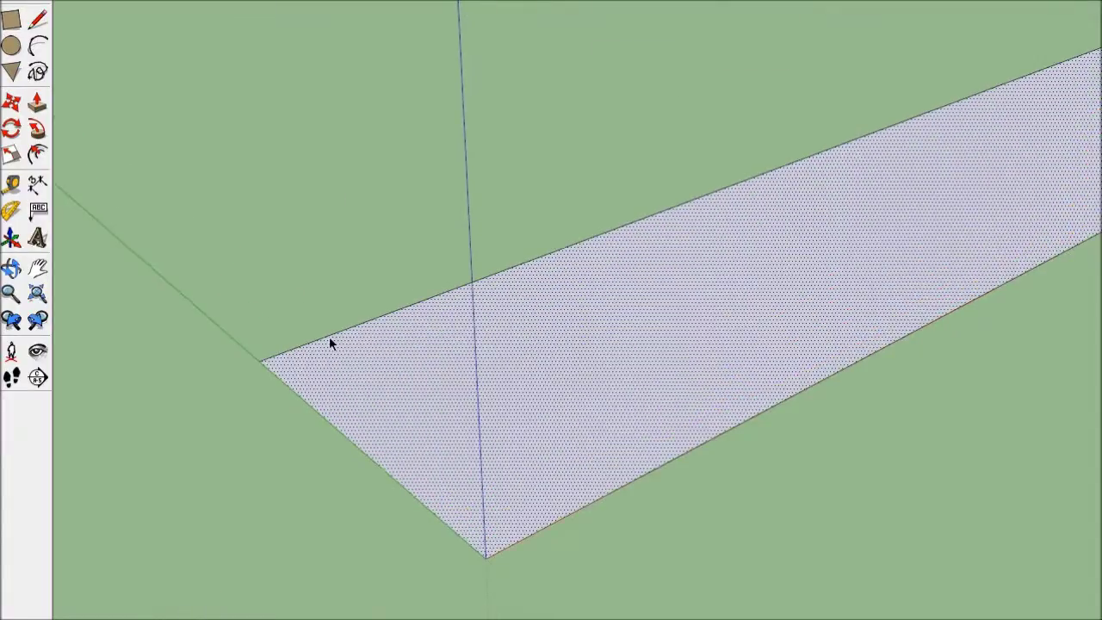
# Copy both long edges inward to mark a curb strip along each side.
pyautogui.click(329, 336)
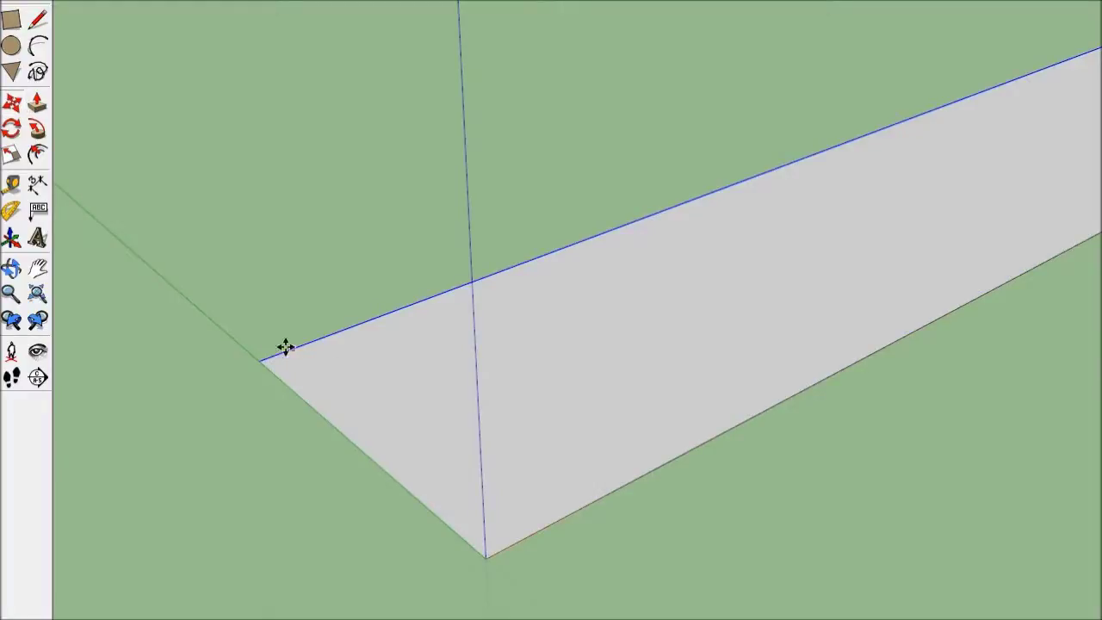
pyautogui.click(263, 359)
pyautogui.press('ctrl')
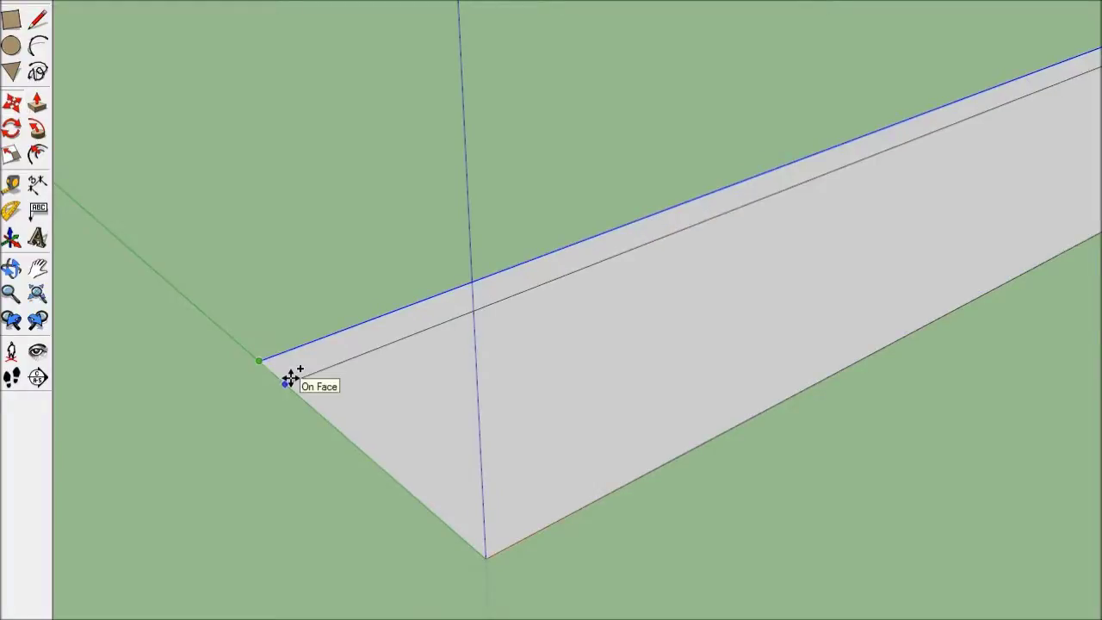
pyautogui.click(287, 380)
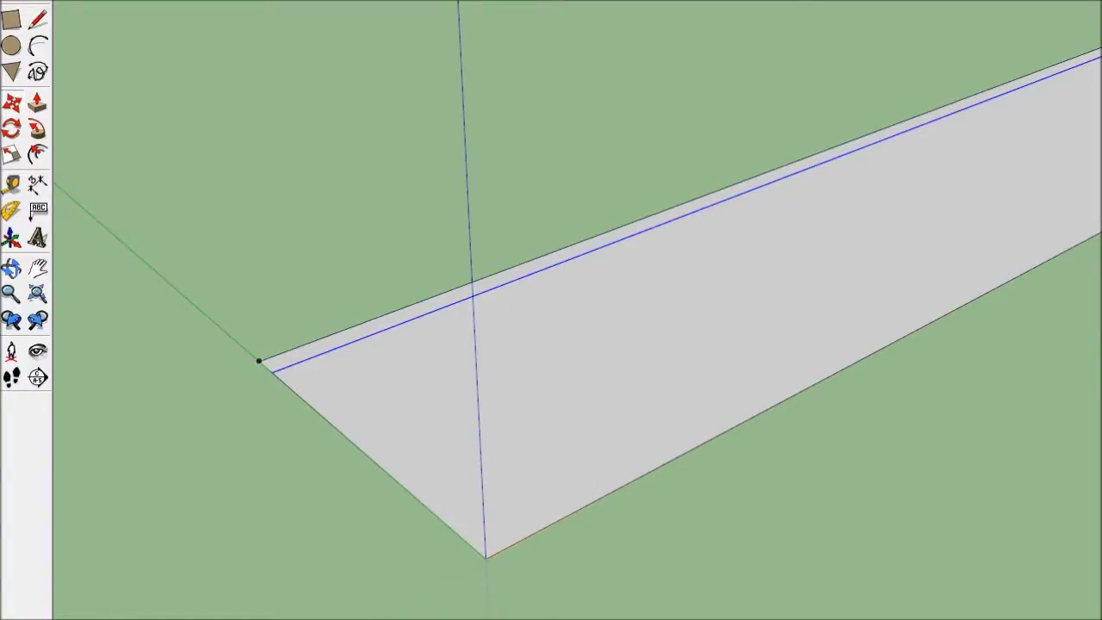
pyautogui.click(533, 535)
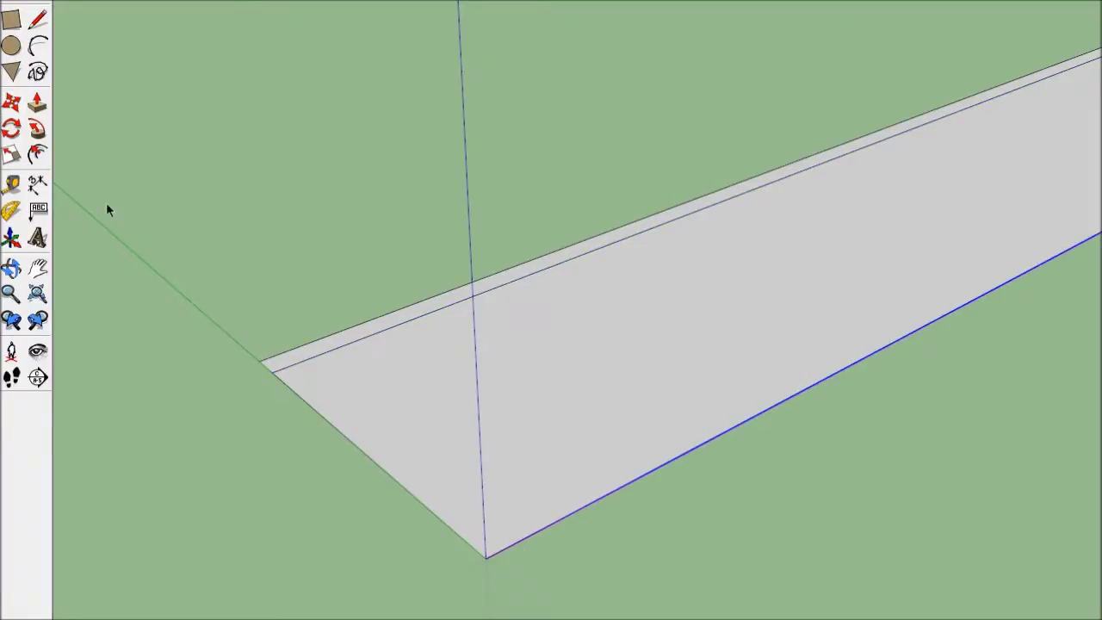
pyautogui.press('ctrl')
pyautogui.click(484, 555)
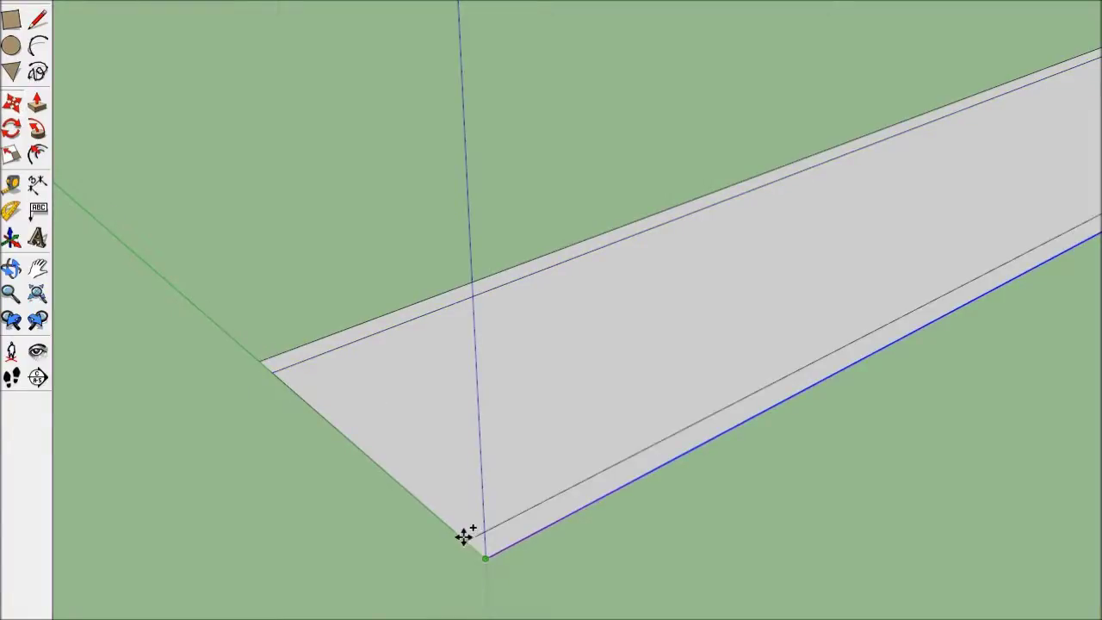
pyautogui.click(459, 533)
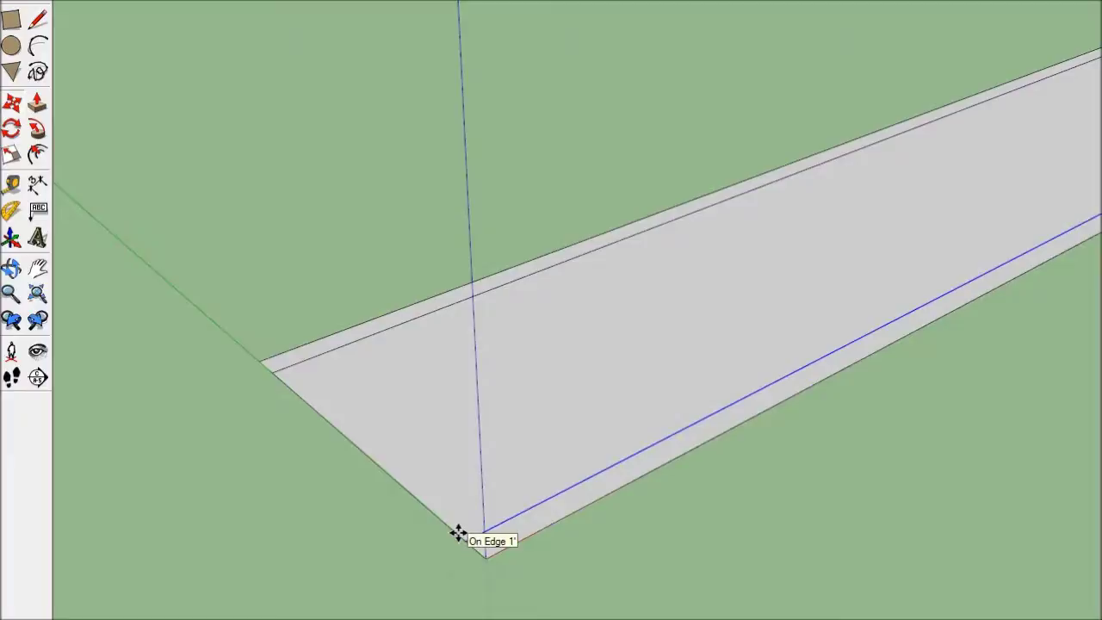
# Push/Pull both side strips into curbs and raise the main deck equally.
pyautogui.click(37, 103)
pyautogui.moveTo(282, 369); pyautogui.dragTo(283, 329)
pyautogui.doubleClick(558, 522)
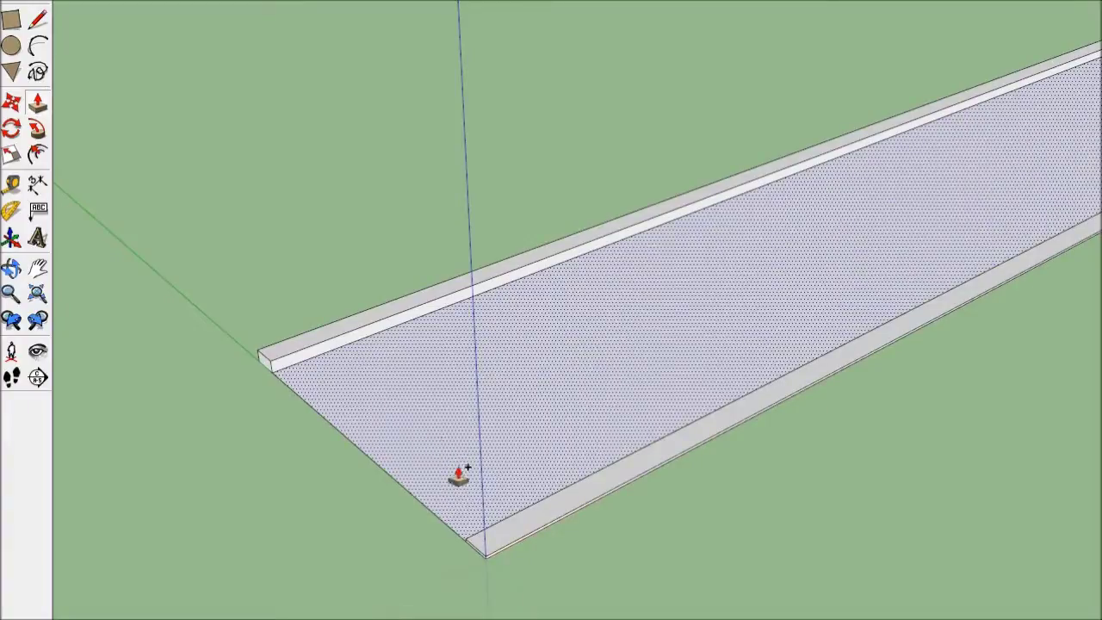
pyautogui.doubleClick(528, 437)
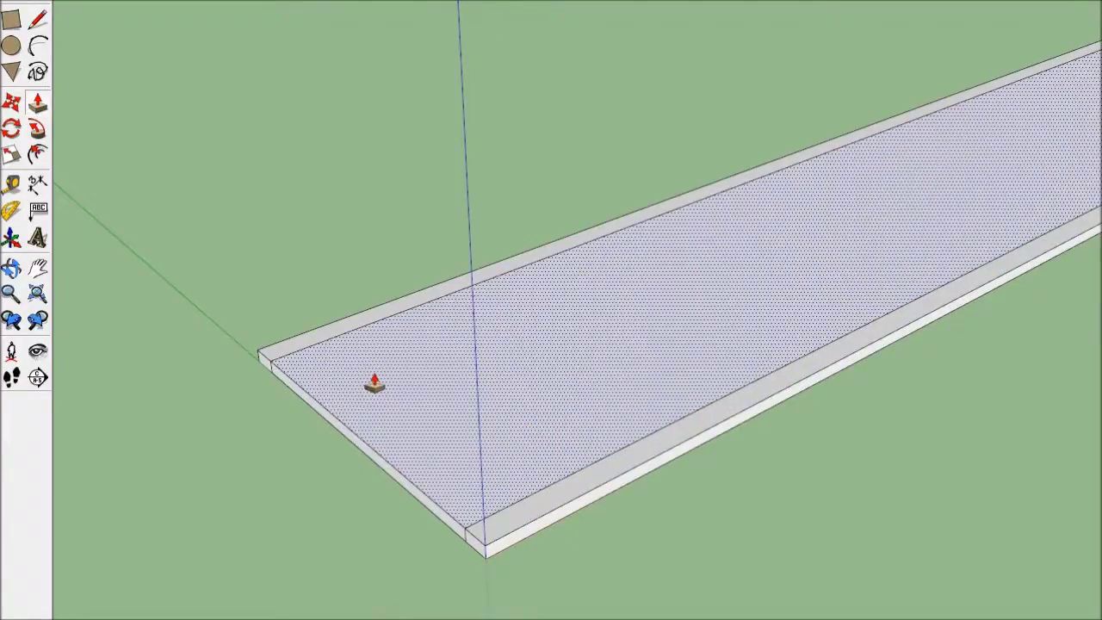
# Draw an edge across the slab's underside to seal it.
pyautogui.moveTo(689, 349); pyautogui.dragTo(755, 72, button='middle')
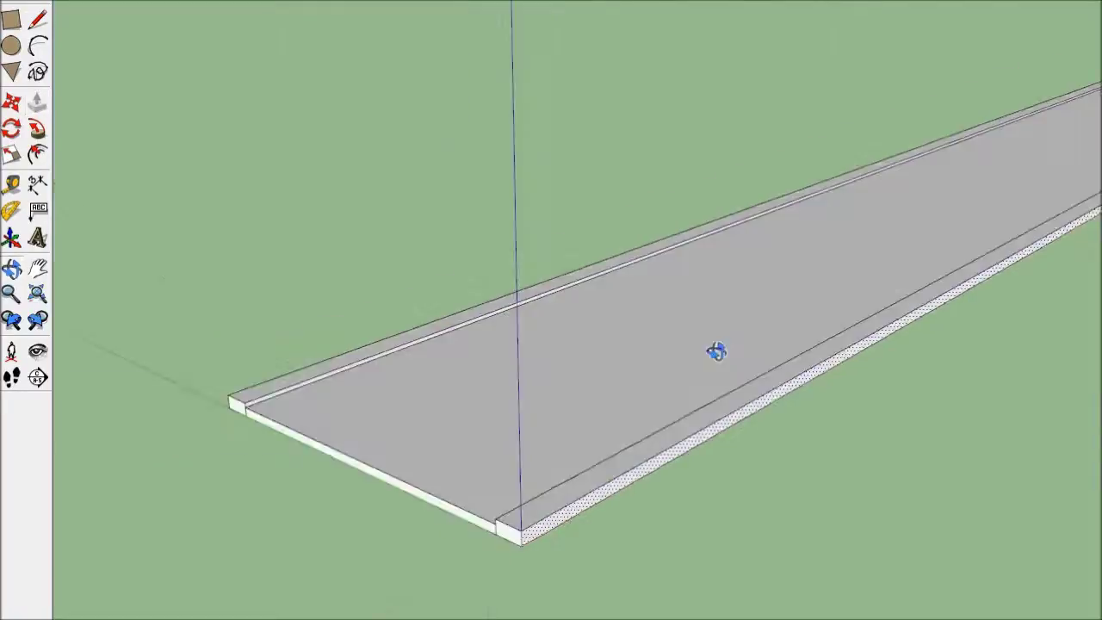
pyautogui.scroll(2, 271, 418)
pyautogui.scroll(2, 270, 418)
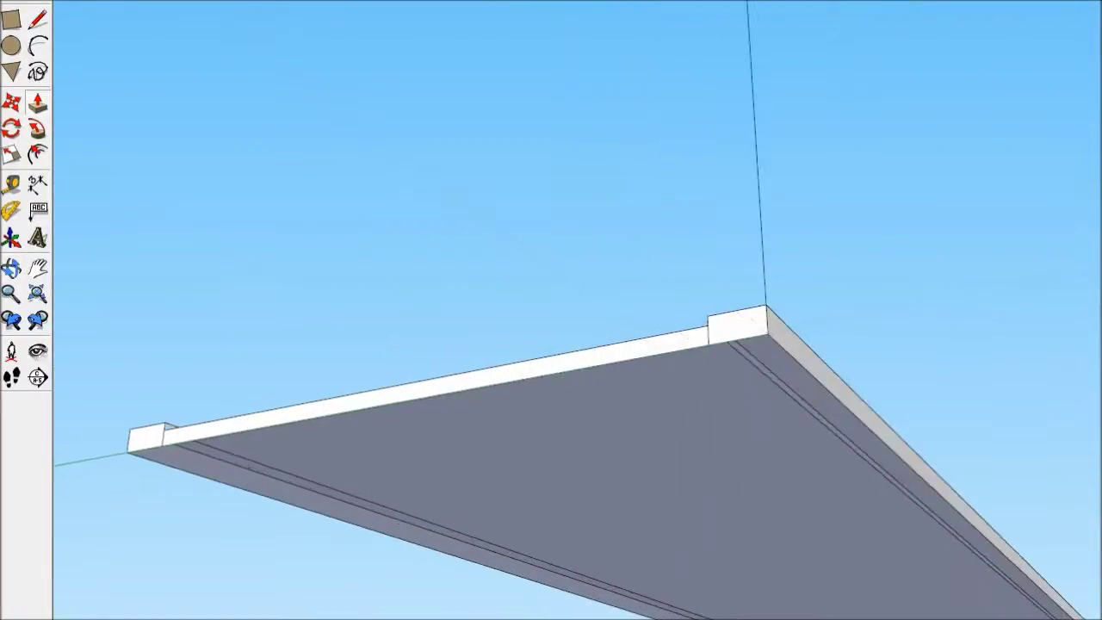
pyautogui.click(38, 21)
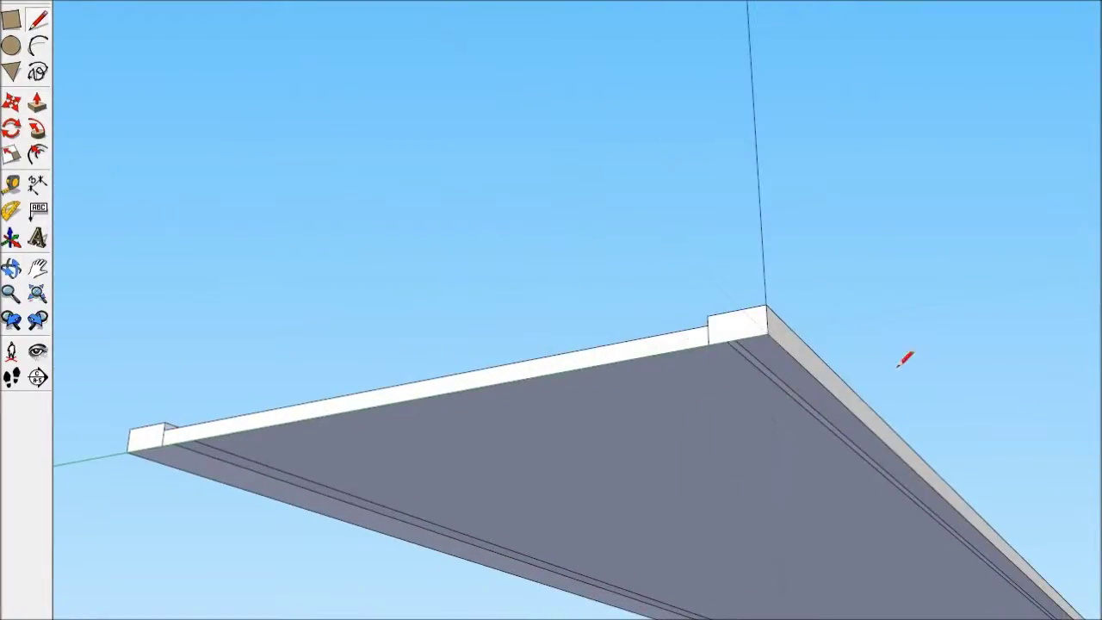
pyautogui.click(770, 330)
pyautogui.click(148, 428)
# Place a first Tape Measure guide along the near curb top from its corner.
pyautogui.moveTo(622, 377); pyautogui.dragTo(566, 610, button='middle')
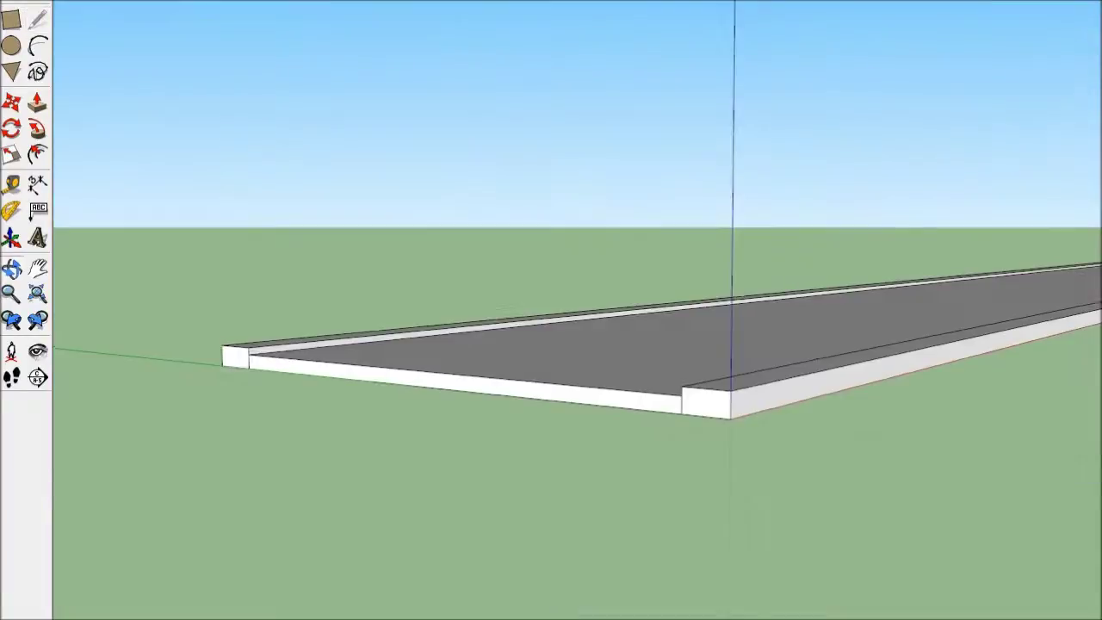
pyautogui.scroll(-2, 537, 537)
pyautogui.moveTo(536, 536); pyautogui.dragTo(645, 542, button='middle')
pyautogui.scroll(1, 465, 337)
pyautogui.scroll(3, 409, 370)
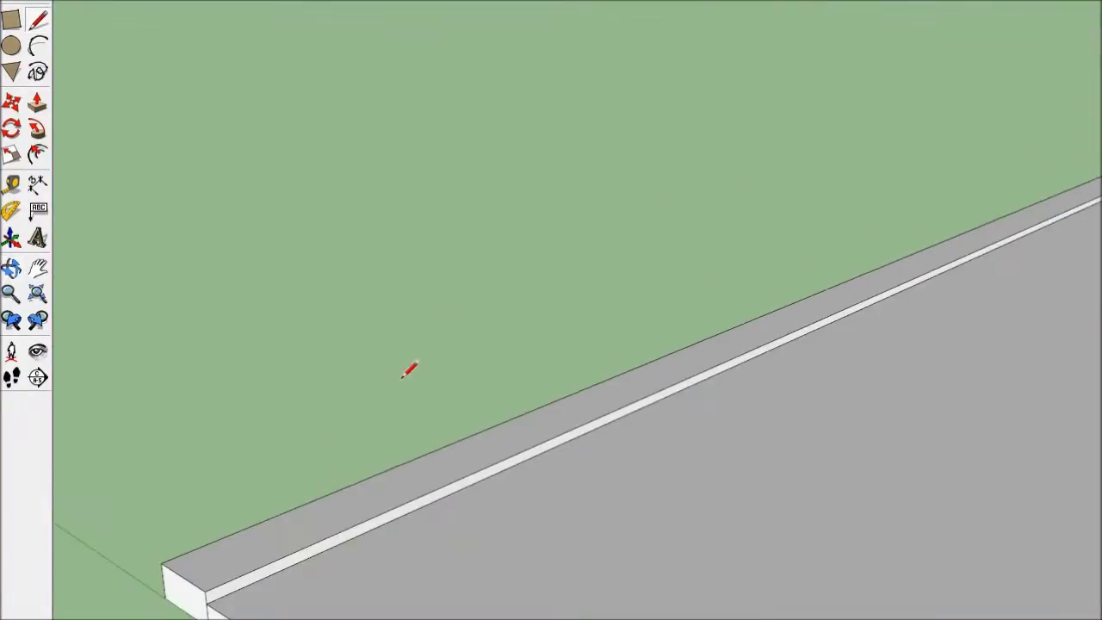
pyautogui.scroll(-2, 422, 402)
pyautogui.scroll(2, 551, 387)
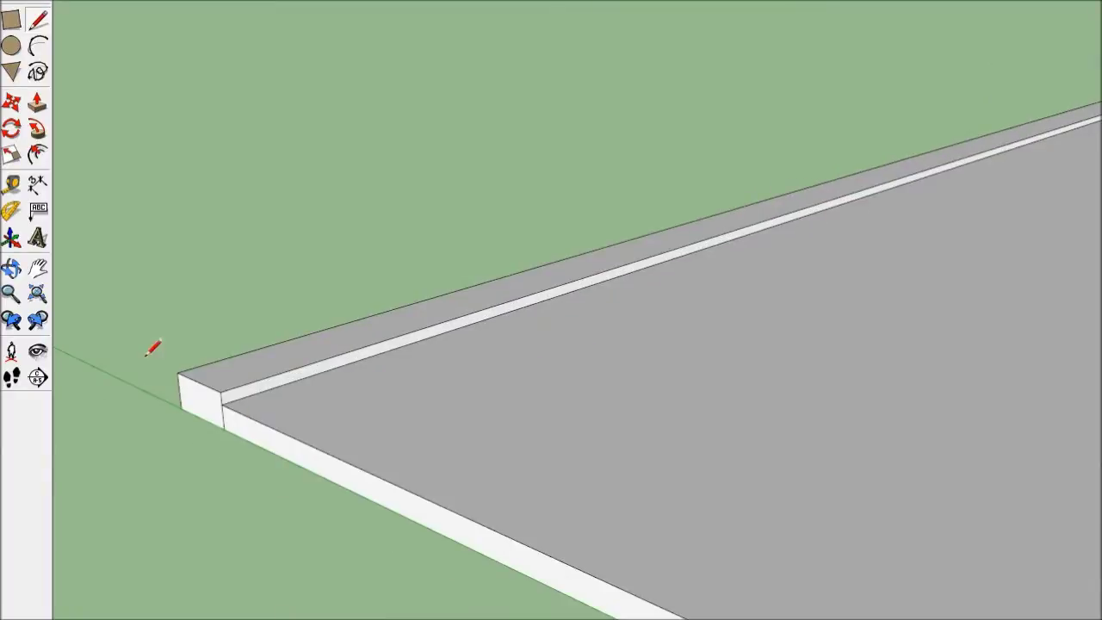
pyautogui.scroll(2, 147, 358)
pyautogui.scroll(3, 171, 373)
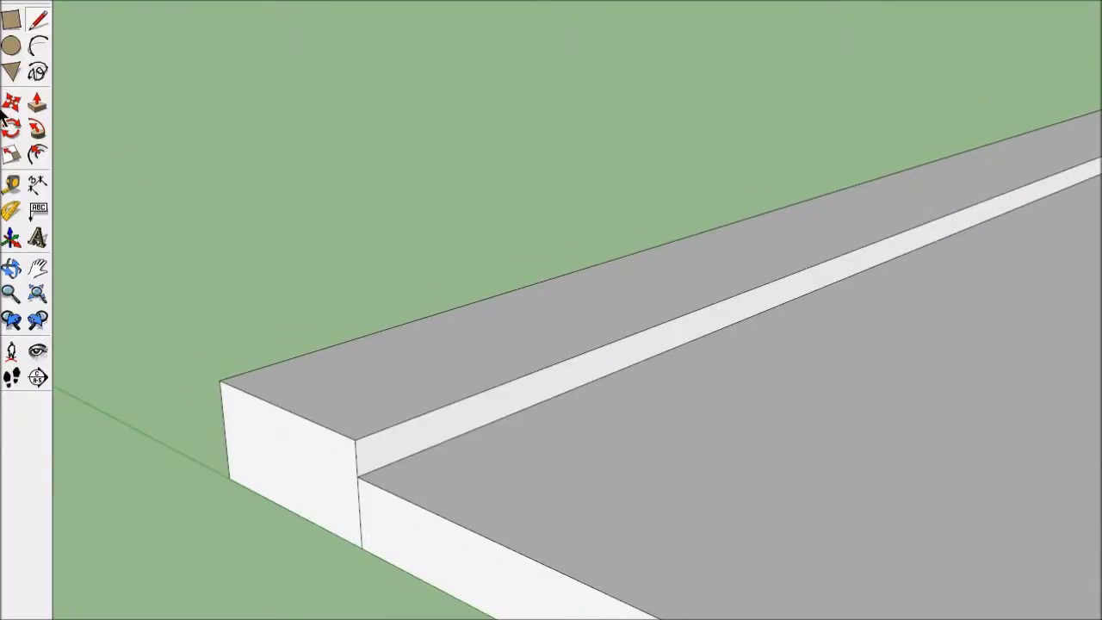
pyautogui.click(12, 184)
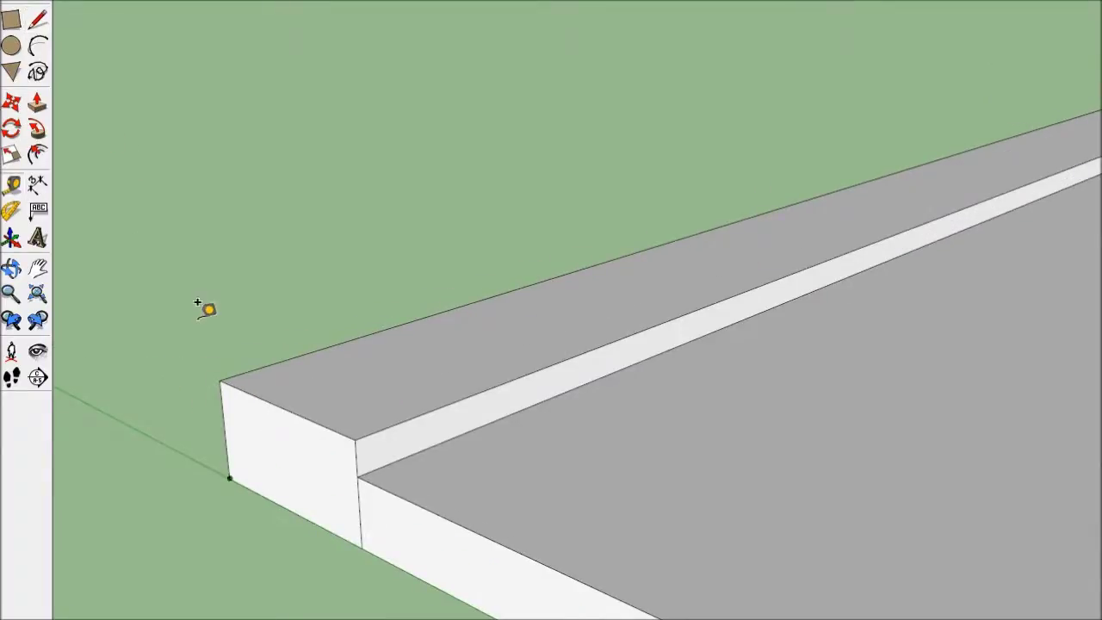
pyautogui.click(235, 376)
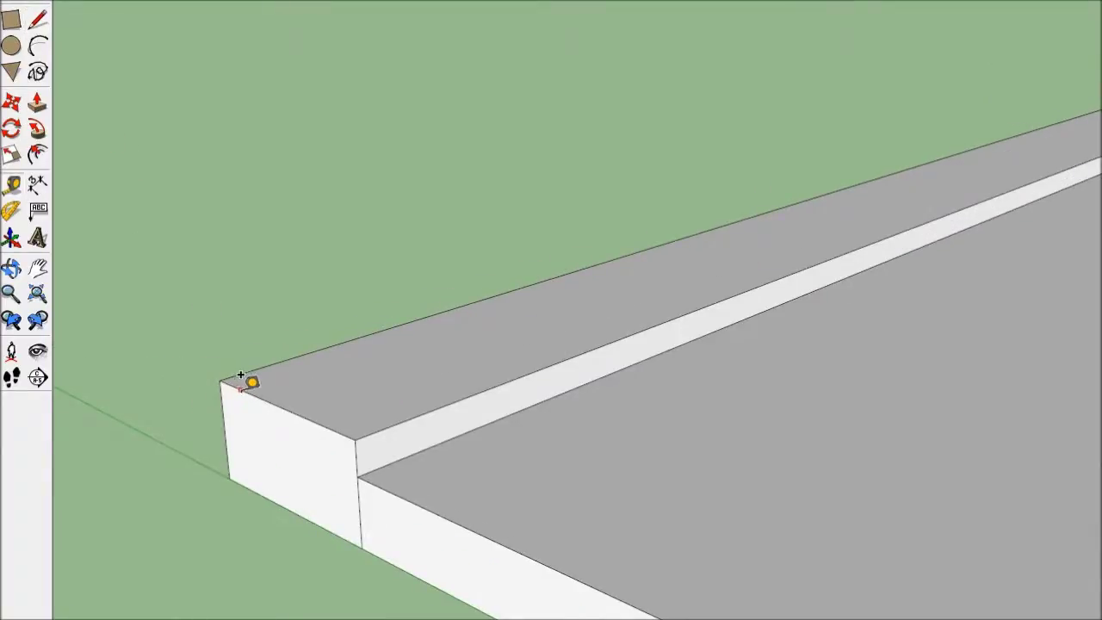
pyautogui.click(344, 358)
# Place a second parallel guide along the curb top.
pyautogui.click(259, 368)
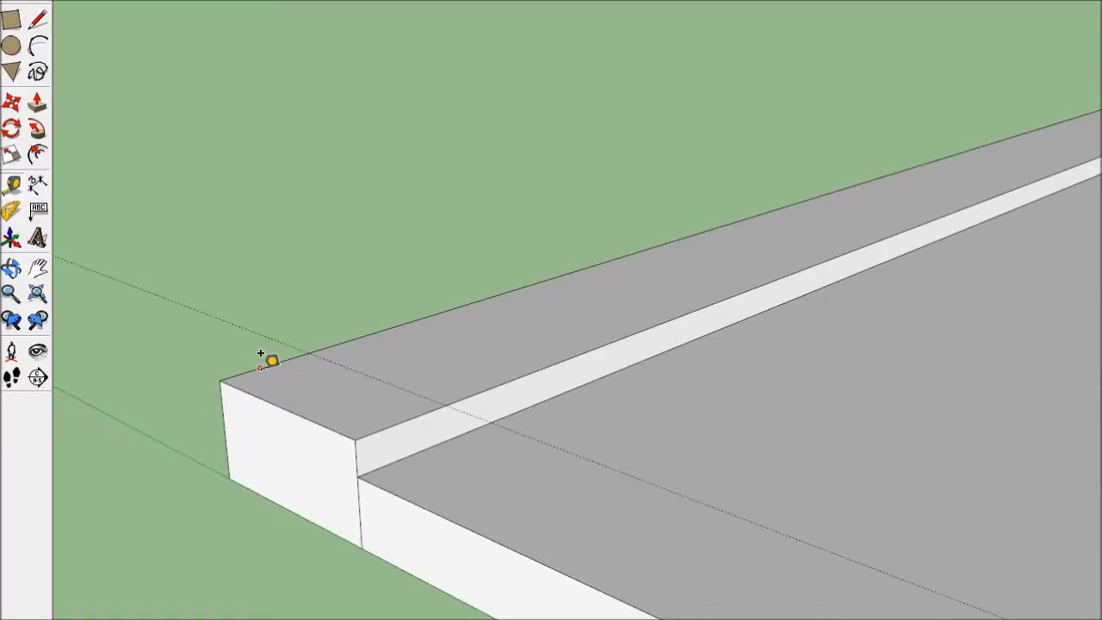
pyautogui.click(298, 381)
pyautogui.scroll(-2, 307, 468)
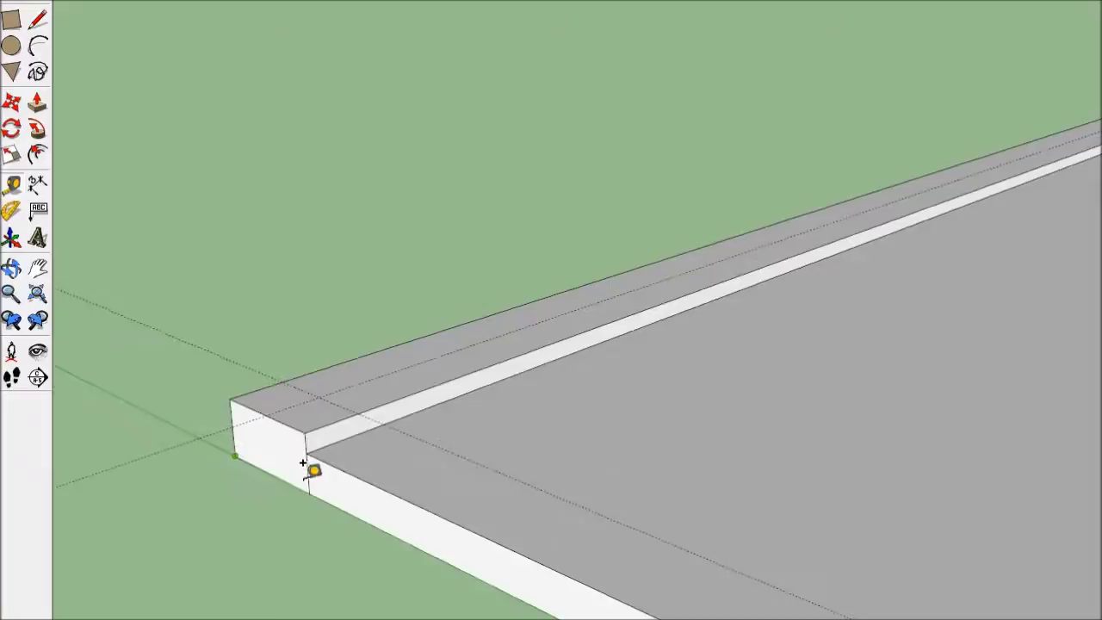
pyautogui.scroll(-2, 680, 491)
pyautogui.moveTo(673, 484); pyautogui.dragTo(541, 546, button='middle')
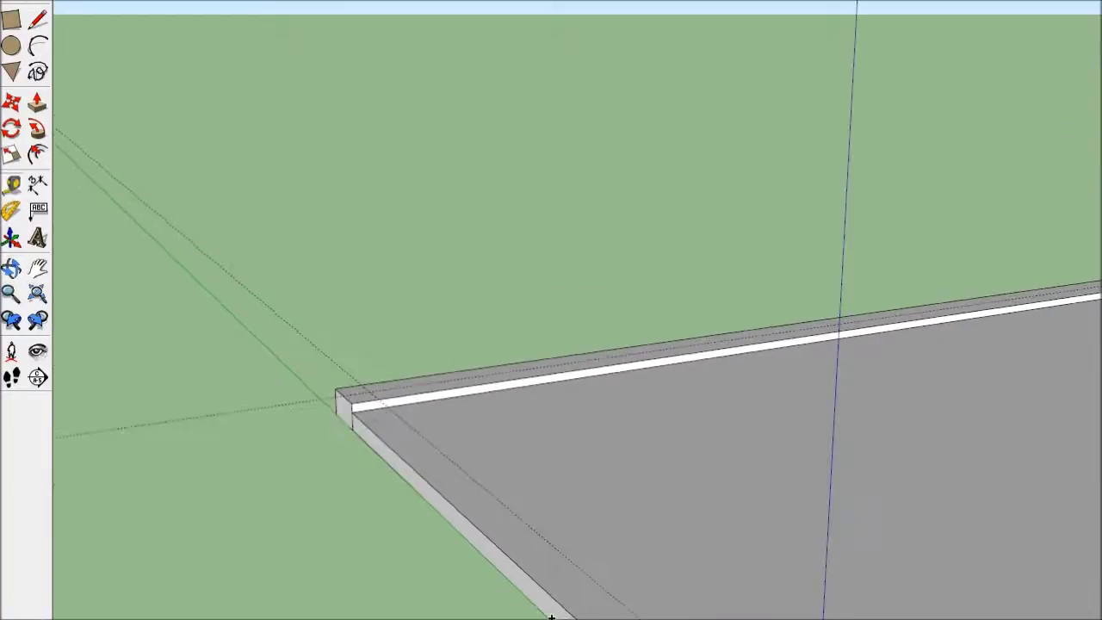
pyautogui.moveTo(250, 352); pyautogui.dragTo(525, 565, button='middle')
# Draw an upright rectangular wall face standing on the near curb corner.
pyautogui.click(11, 19)
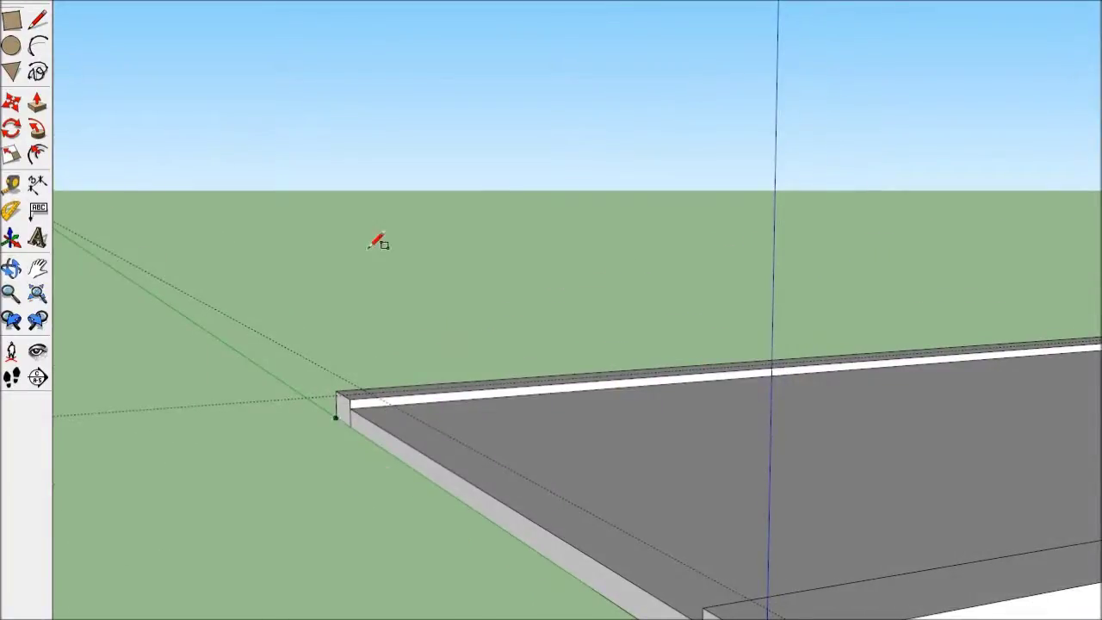
pyautogui.click(368, 393)
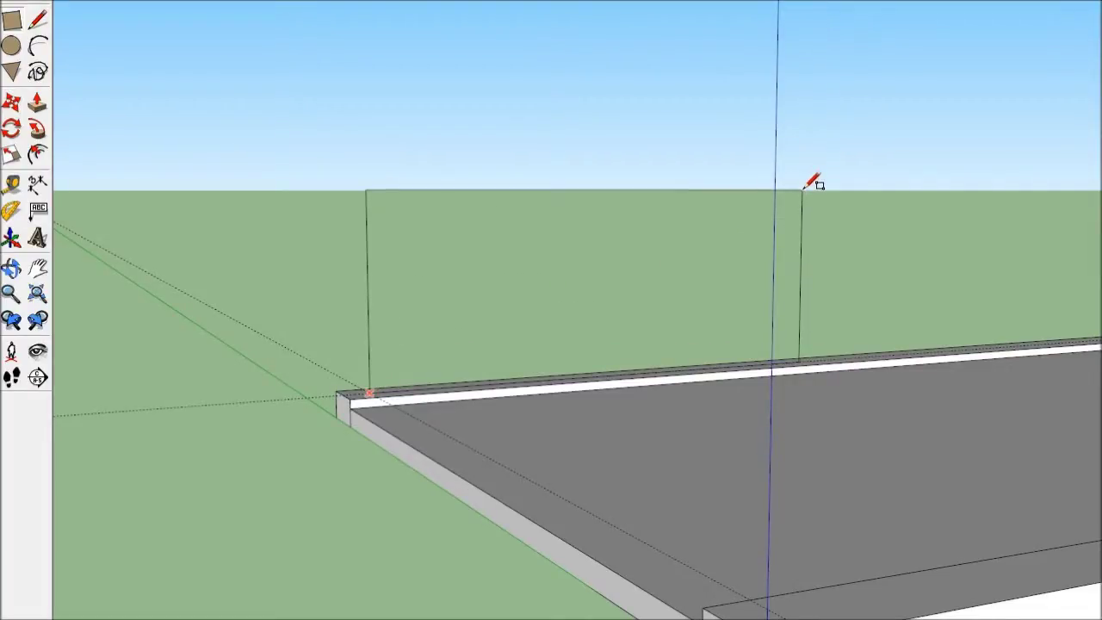
pyautogui.click(803, 189)
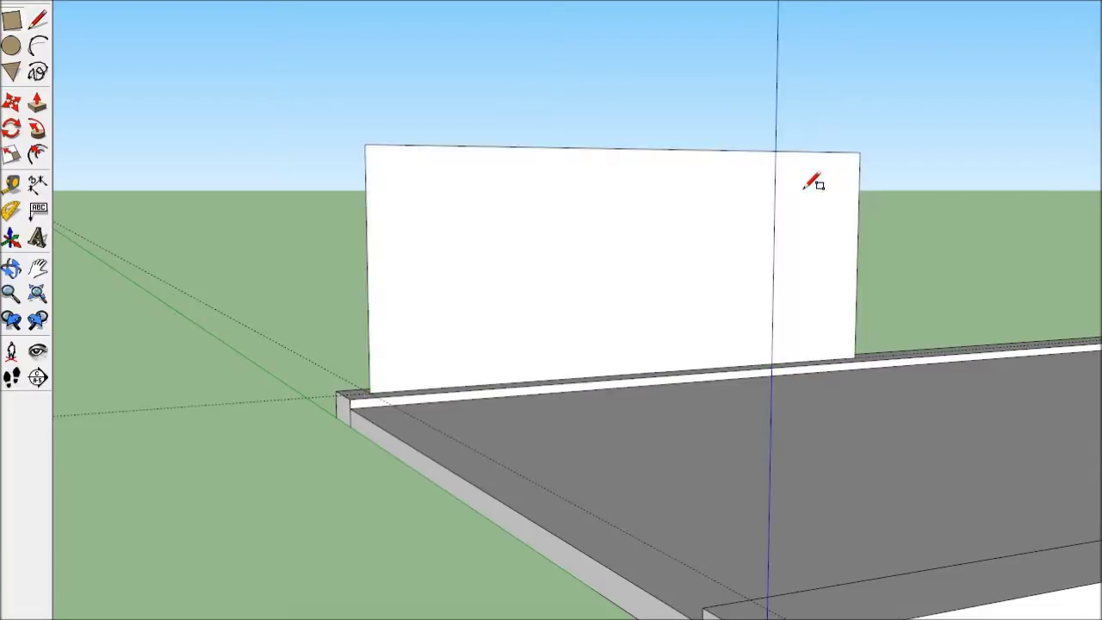
pyautogui.moveTo(177, 214); pyautogui.dragTo(383, 292, button='middle')
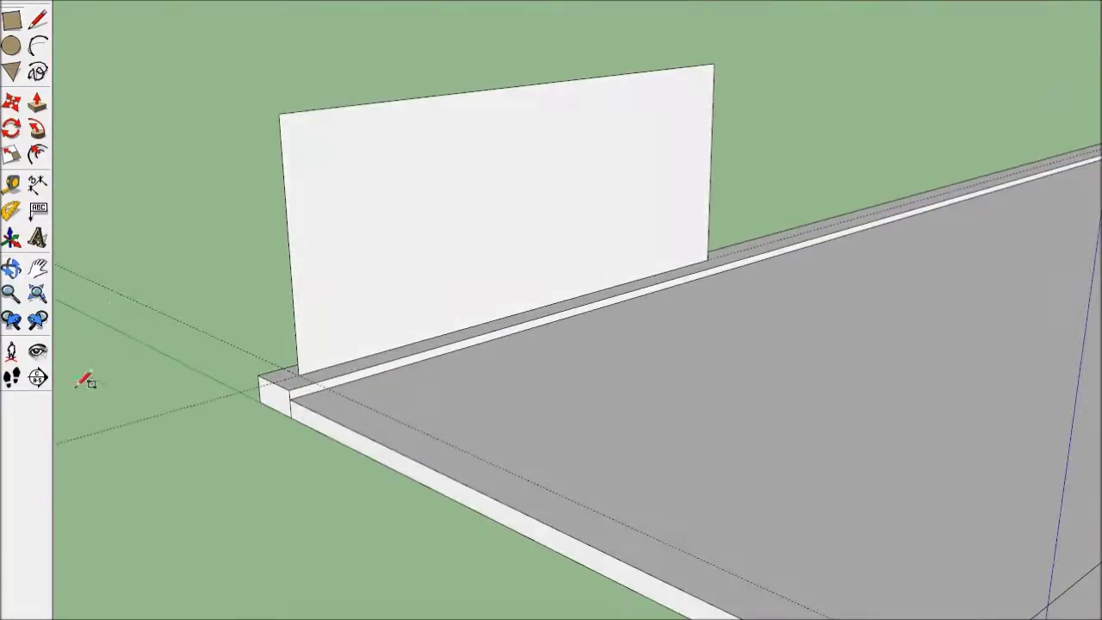
# Start extruding the wall face into a thick block along the deck.
pyautogui.click(425, 170)
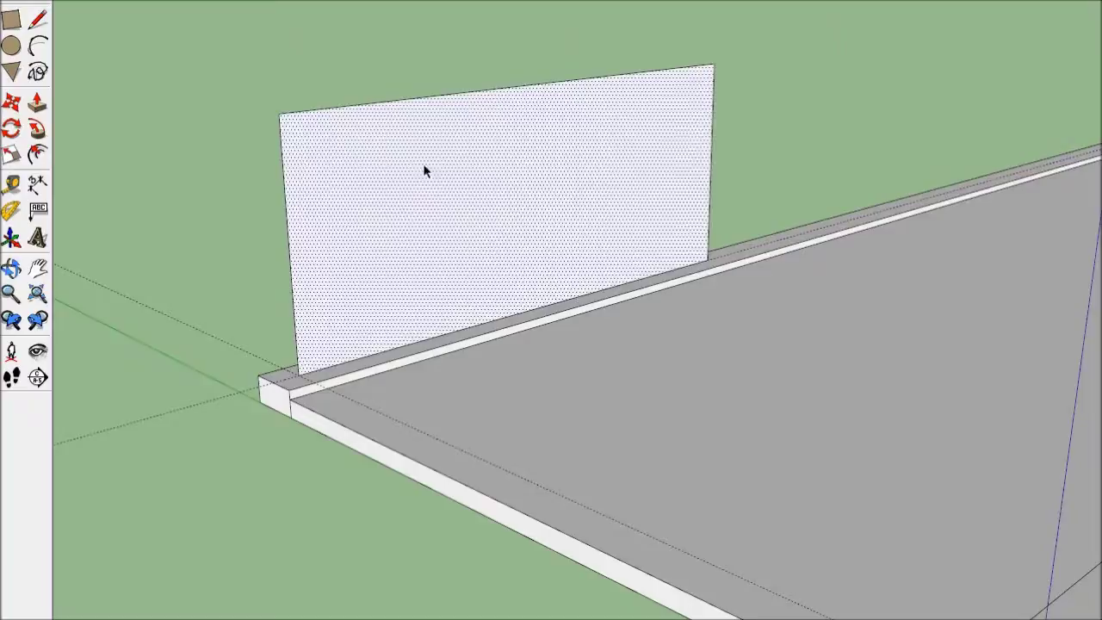
pyautogui.scroll(2, 172, 69)
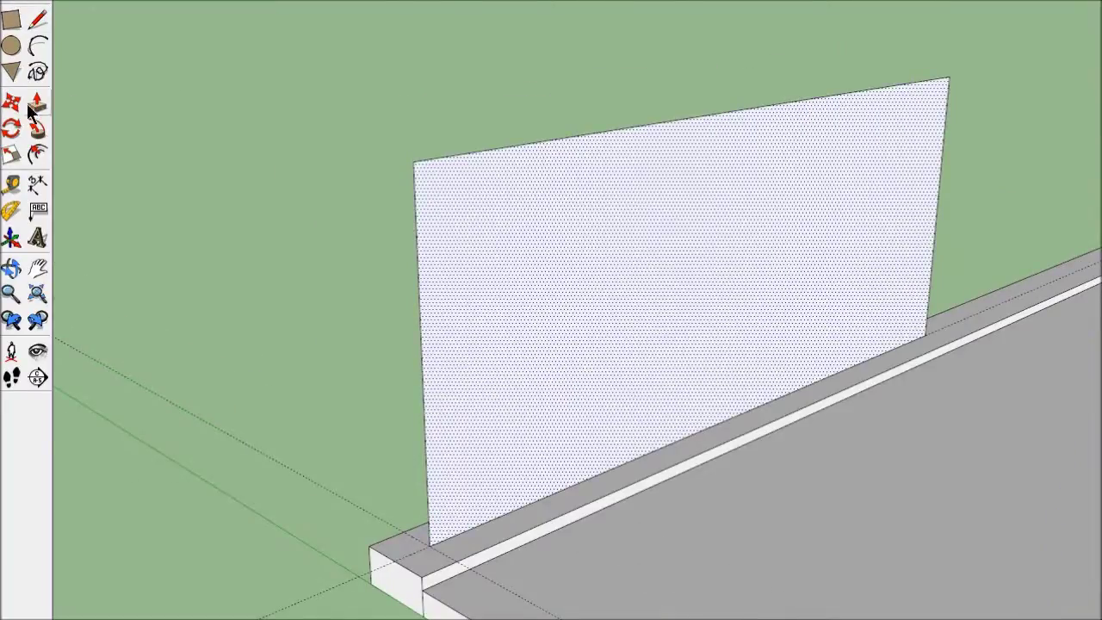
pyautogui.click(486, 247)
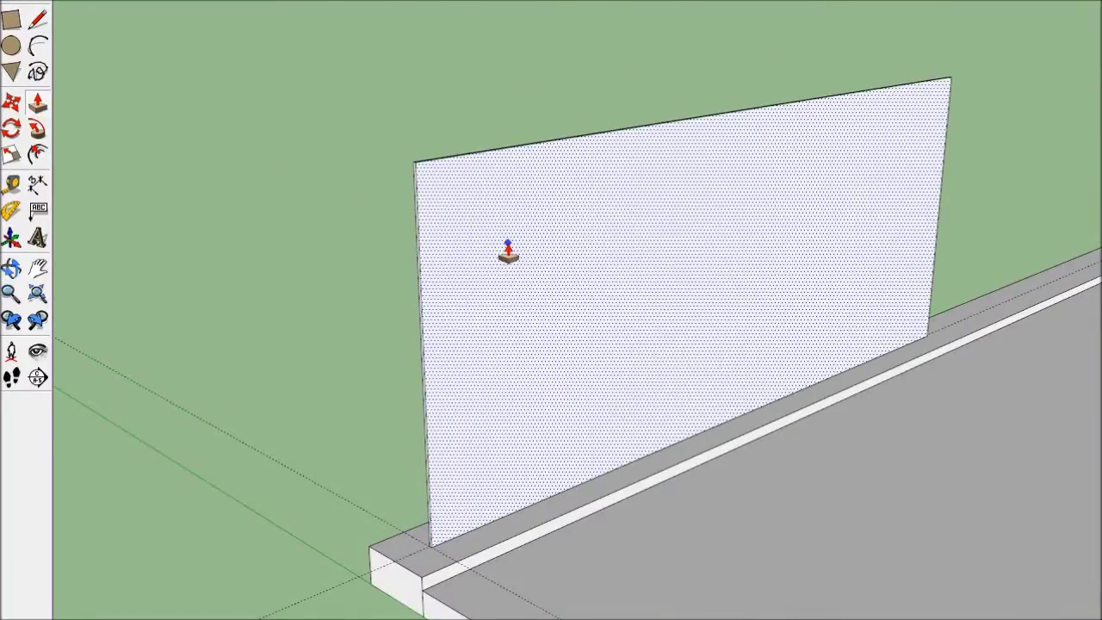
pyautogui.moveTo(491, 253)
pyautogui.mouseDown(button='middle')
pyautogui.moveTo(433, 315)
pyautogui.moveTo(750, 316)
pyautogui.moveTo(694, 285)
pyautogui.mouseUp(button='middle')
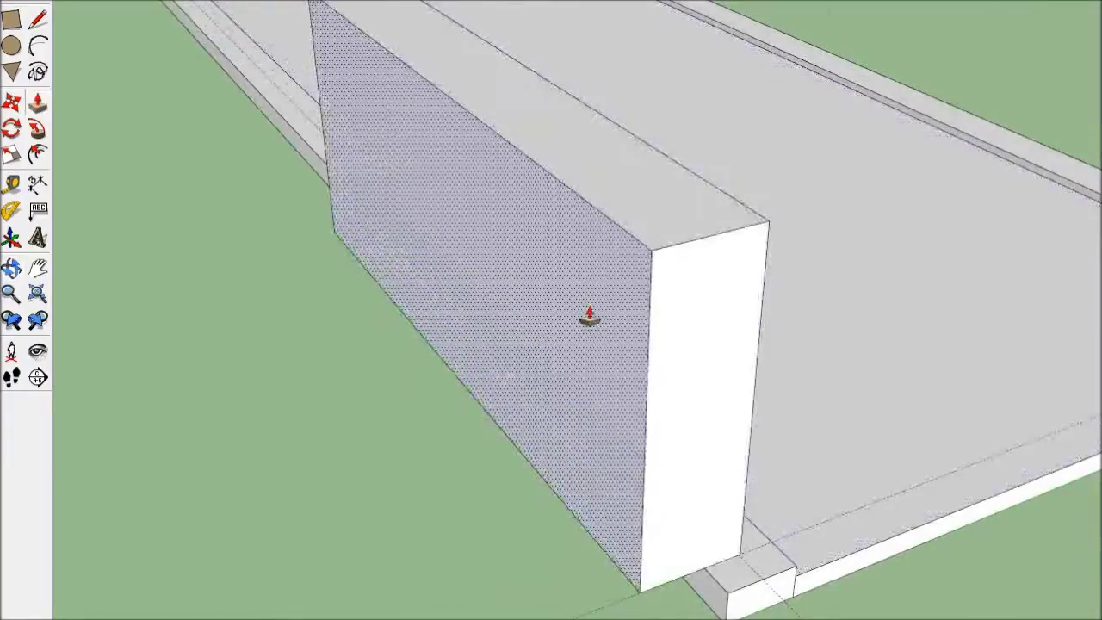
# Cancel the extrusion, leaving the wall as a thin panel.
pyautogui.press('Escape')
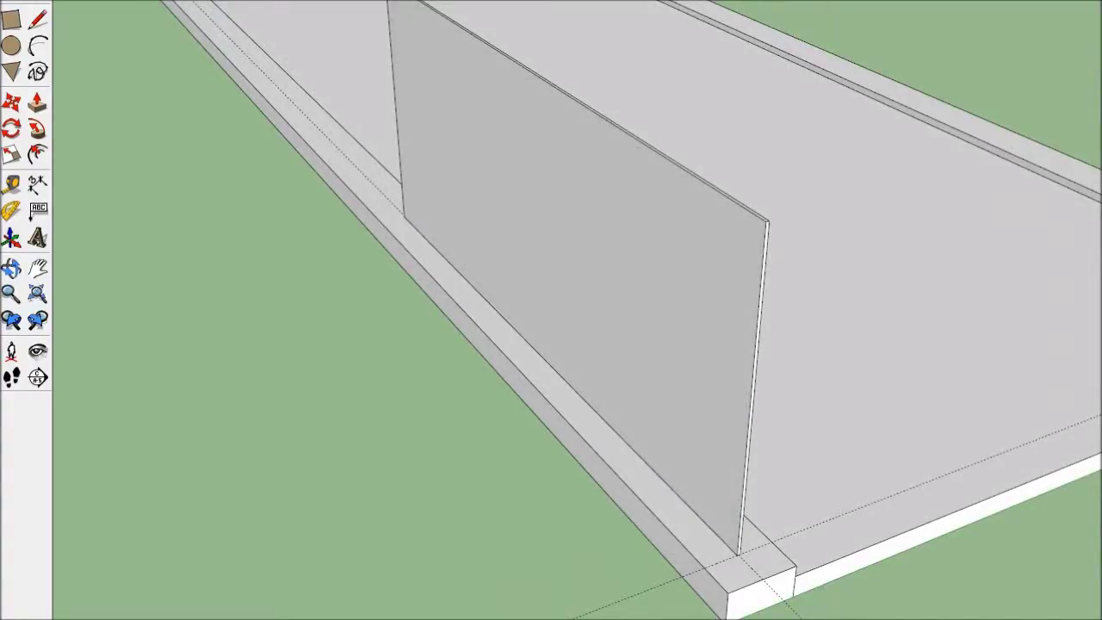
pyautogui.moveTo(597, 123)
pyautogui.mouseDown(button='middle')
pyautogui.moveTo(681, 374)
pyautogui.moveTo(552, 204)
pyautogui.moveTo(460, 158)
pyautogui.mouseUp(button='middle')
pyautogui.scroll(5, 460, 158)
pyautogui.scroll(-3, 471, 202)
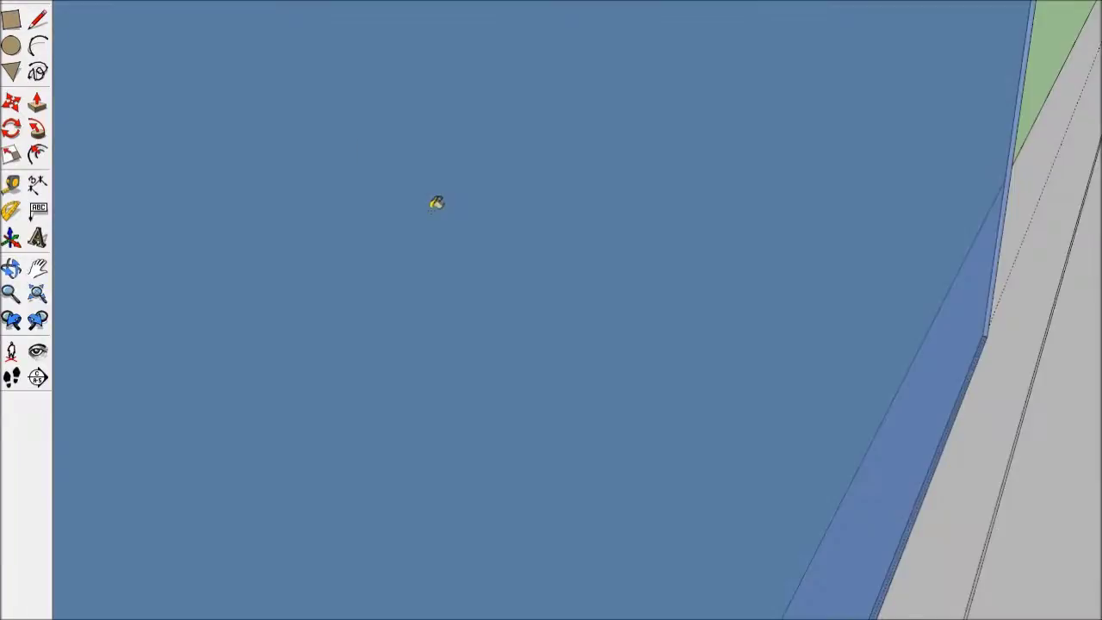
pyautogui.scroll(-2, 433, 201)
# Paint the panel's faces and edges with translucent blue glass.
pyautogui.click(235, 222)
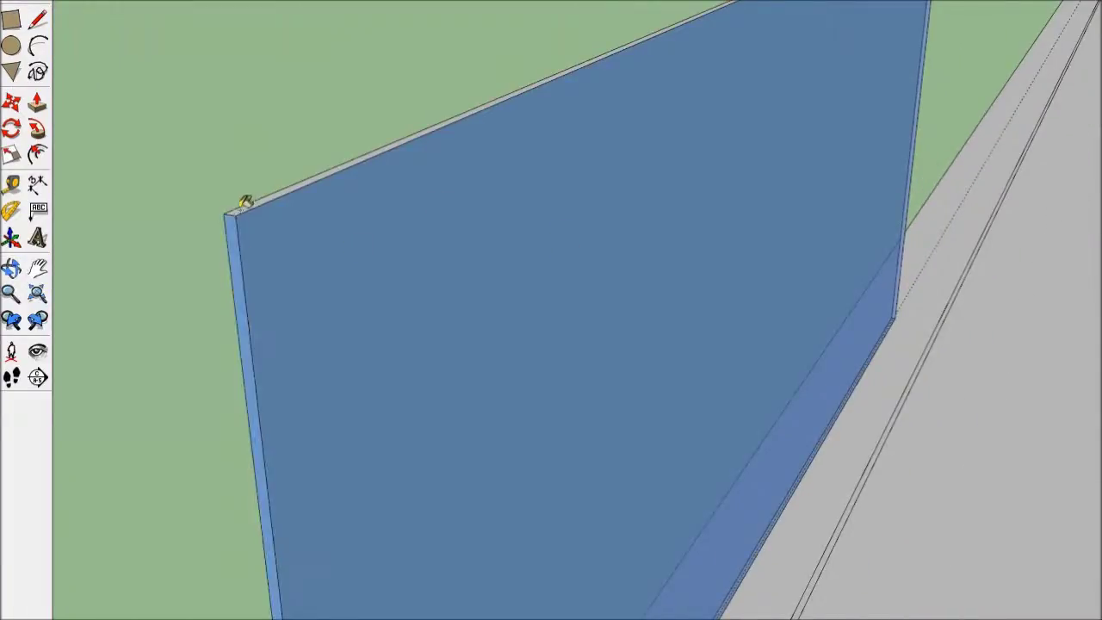
pyautogui.scroll(1, 240, 208)
pyautogui.scroll(1, 239, 209)
pyautogui.click(238, 213)
pyautogui.scroll(-2, 537, 187)
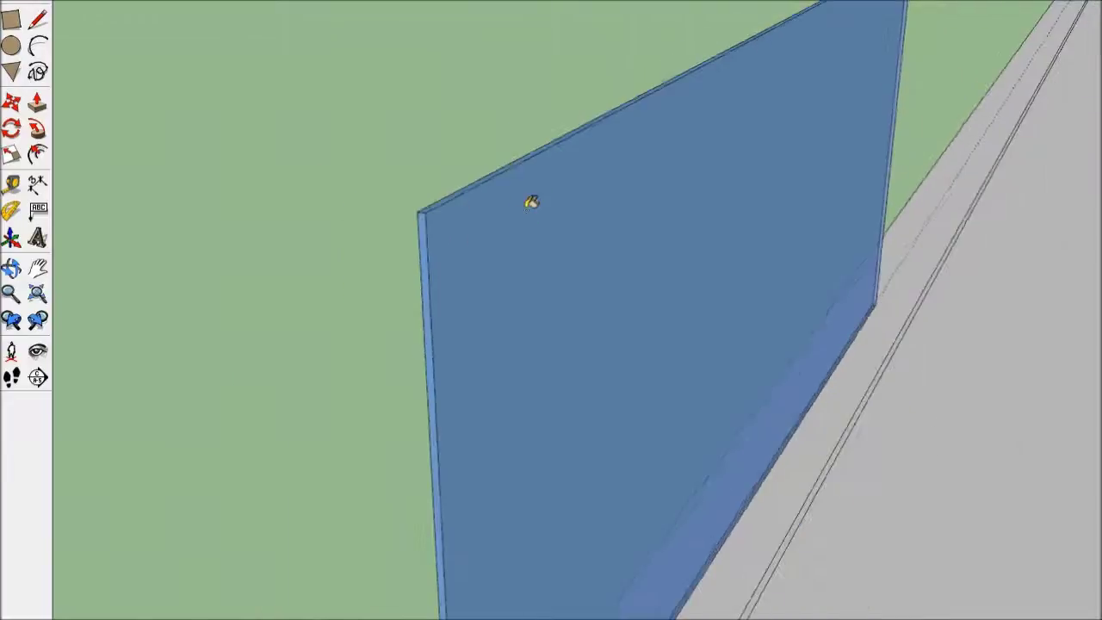
pyautogui.scroll(-1, 529, 202)
pyautogui.moveTo(979, 120); pyautogui.dragTo(775, 69, button='middle')
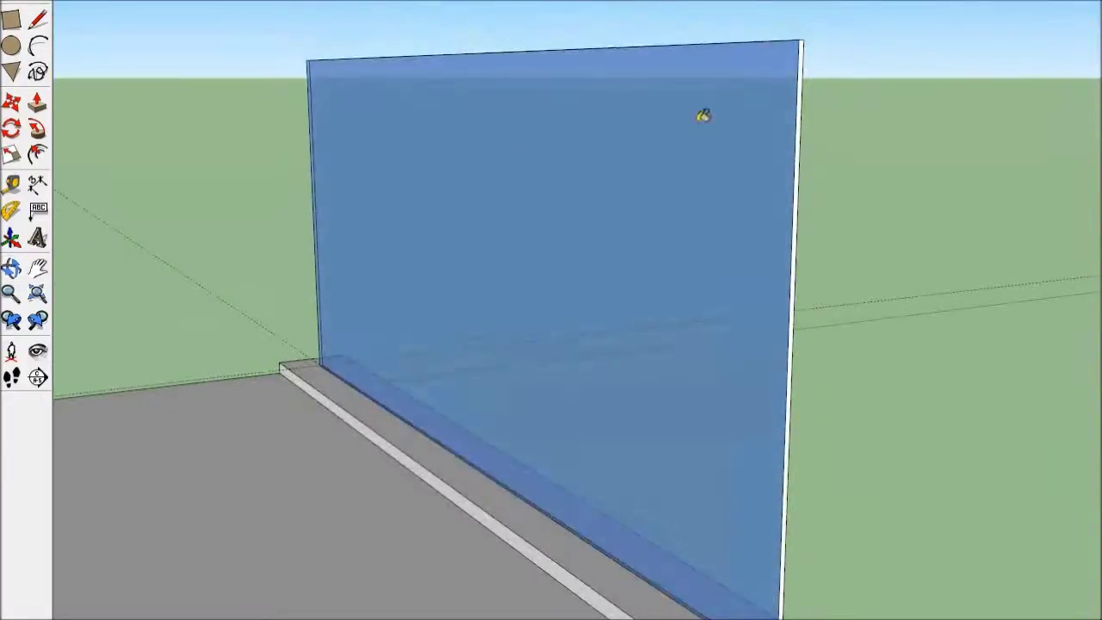
pyautogui.scroll(1, 801, 79)
pyautogui.scroll(-2, 647, 147)
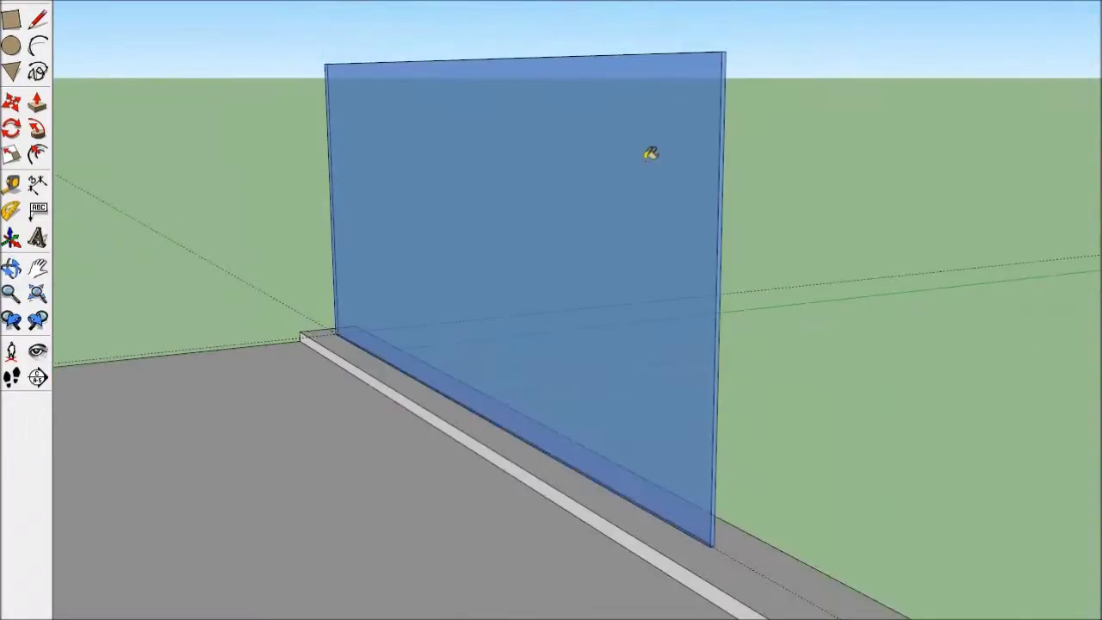
pyautogui.scroll(-2, 258, 118)
pyautogui.moveTo(258, 118)
pyautogui.mouseDown(button='middle')
pyautogui.moveTo(1021, 173)
pyautogui.moveTo(317, 300)
pyautogui.moveTo(349, 383)
pyautogui.mouseUp(button='middle')
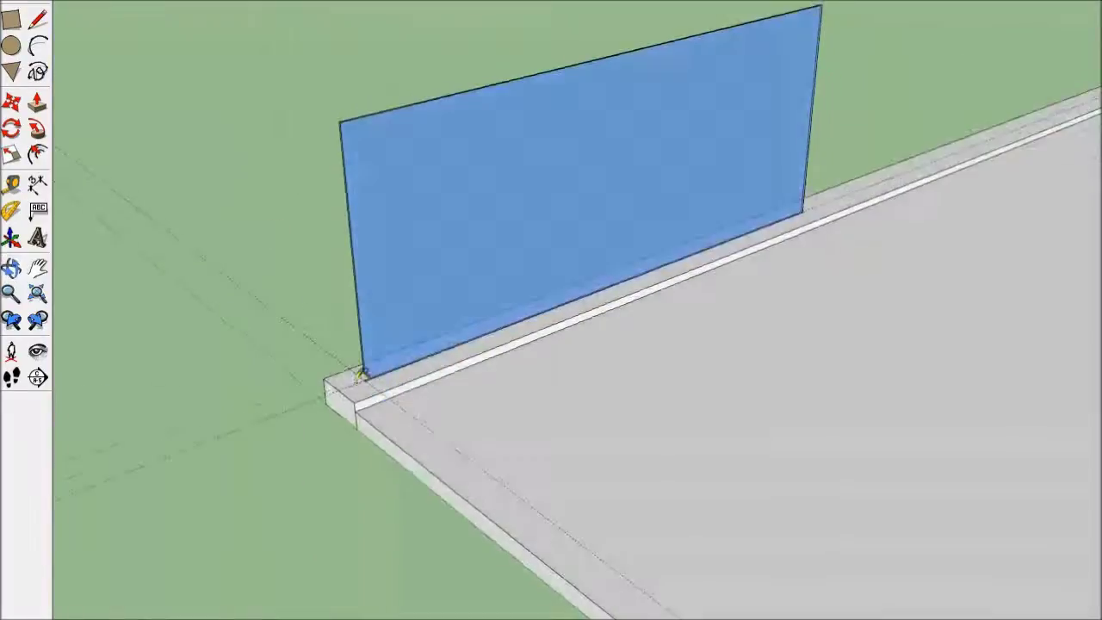
# Draw a circle centred on the glass panel's base corner.
pyautogui.scroll(2, 352, 389)
pyautogui.scroll(1, 352, 389)
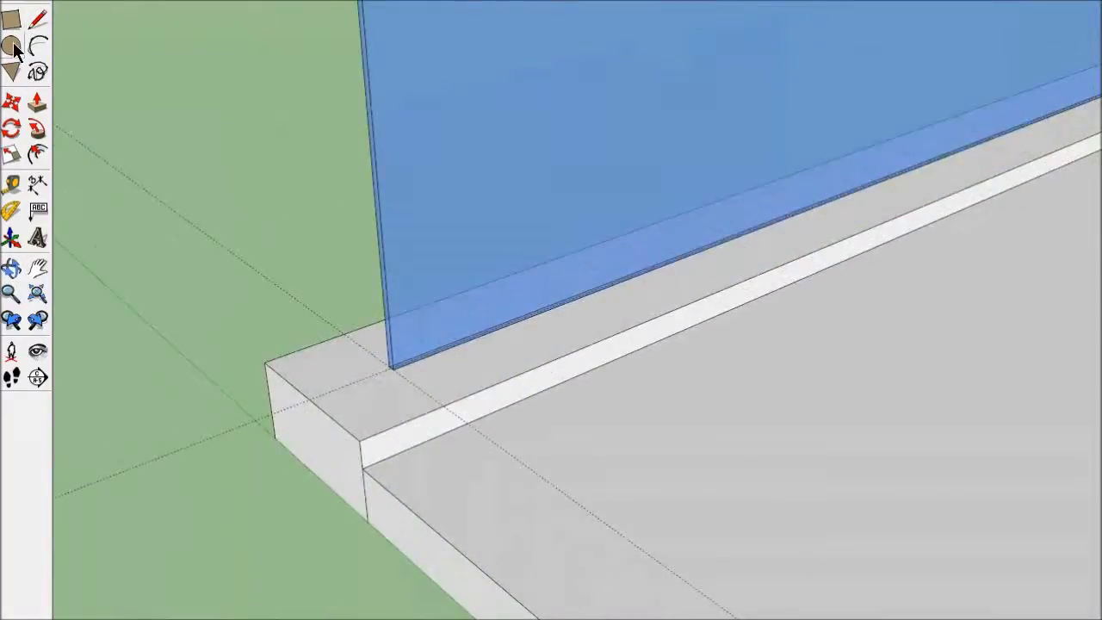
pyautogui.click(12, 47)
pyautogui.scroll(1, 431, 384)
pyautogui.scroll(1, 399, 398)
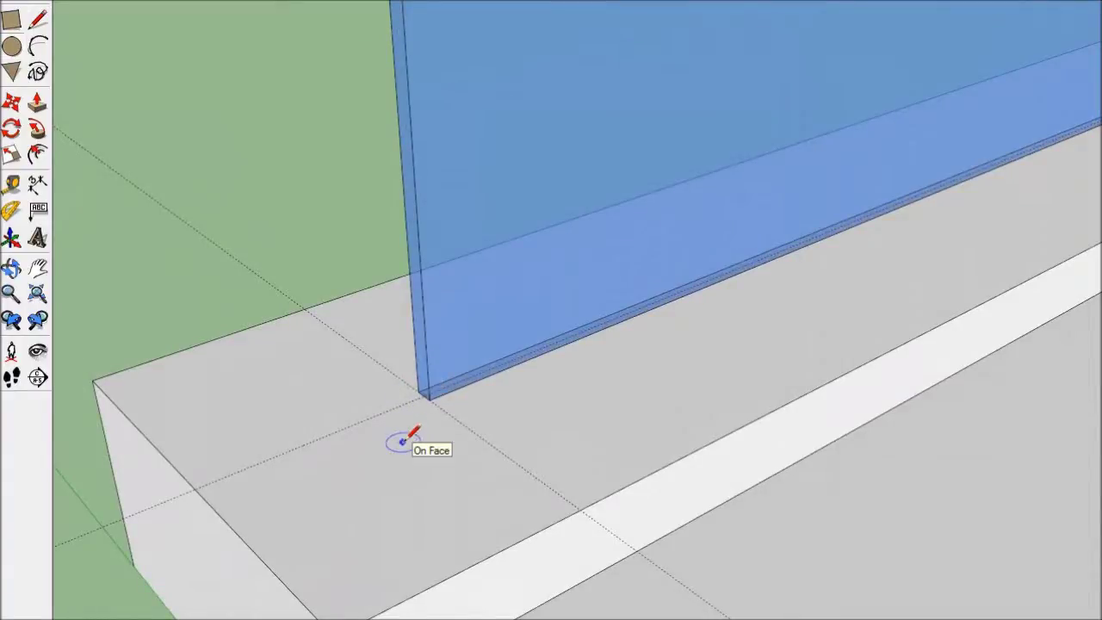
pyautogui.scroll(1, 405, 389)
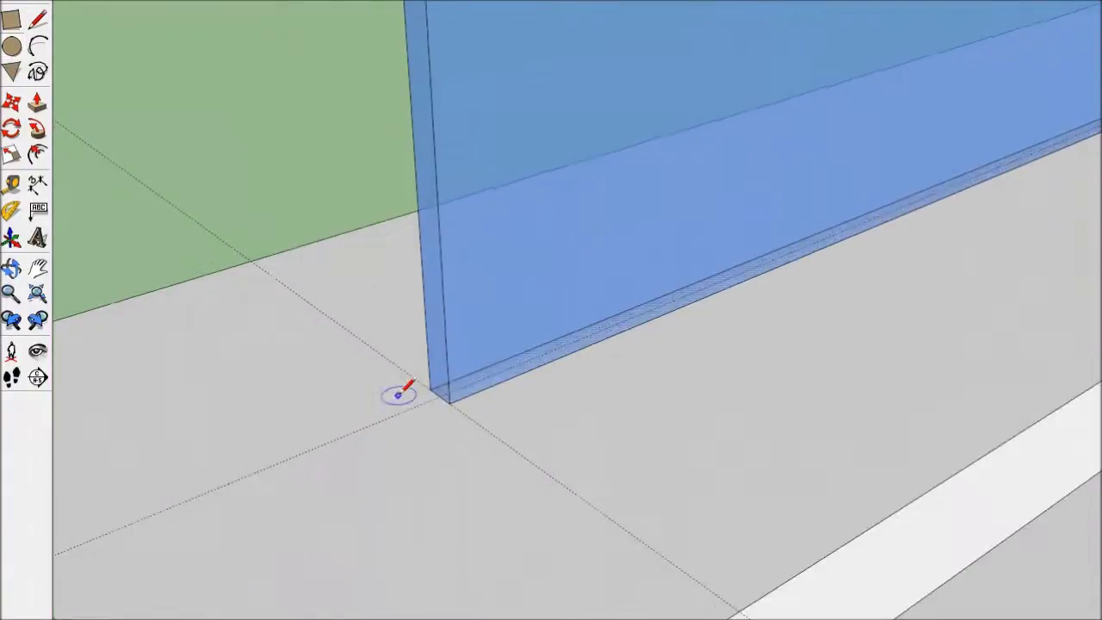
pyautogui.scroll(1, 483, 407)
pyautogui.click(465, 397)
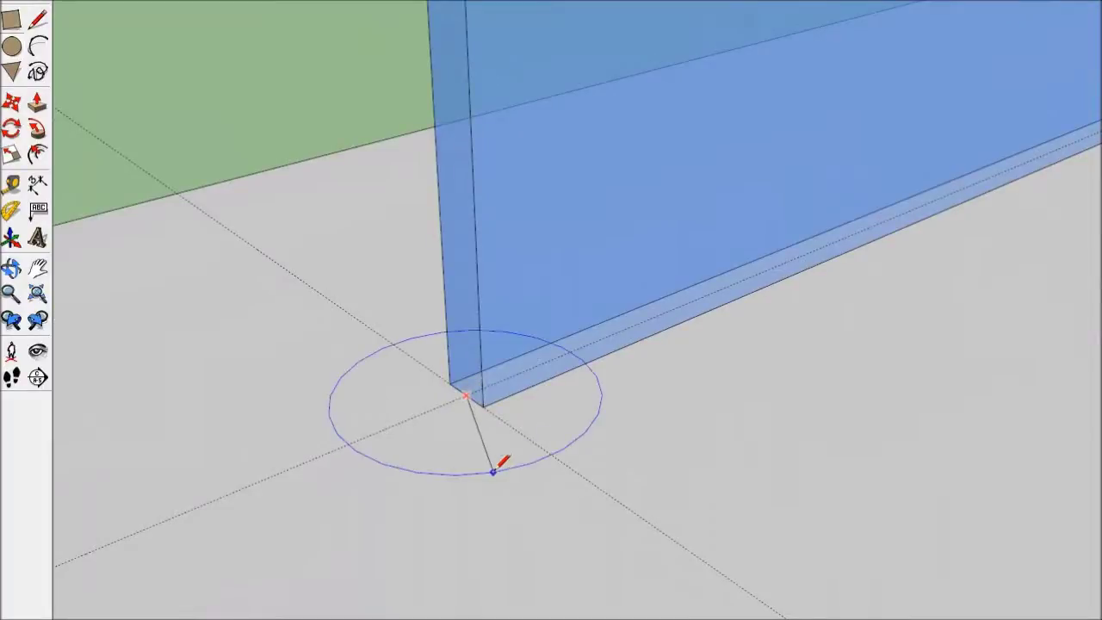
pyautogui.click(493, 472)
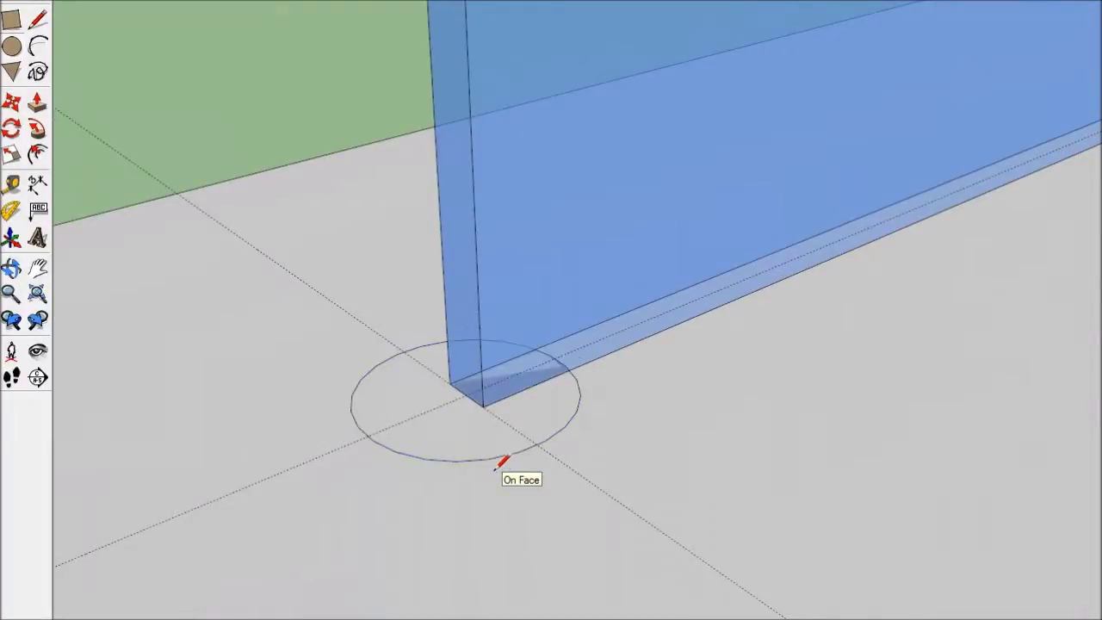
# Push/Pull the circle up to the panel's height and paint the post grey.
pyautogui.click(37, 102)
pyautogui.click(381, 381)
pyautogui.click(409, 352)
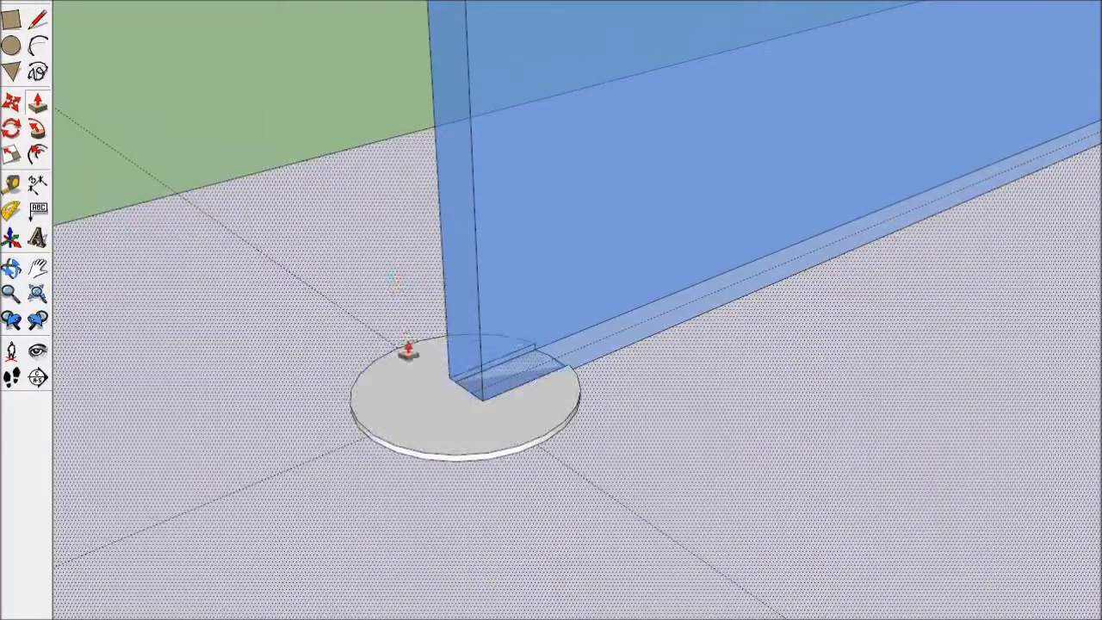
pyautogui.press('Return')
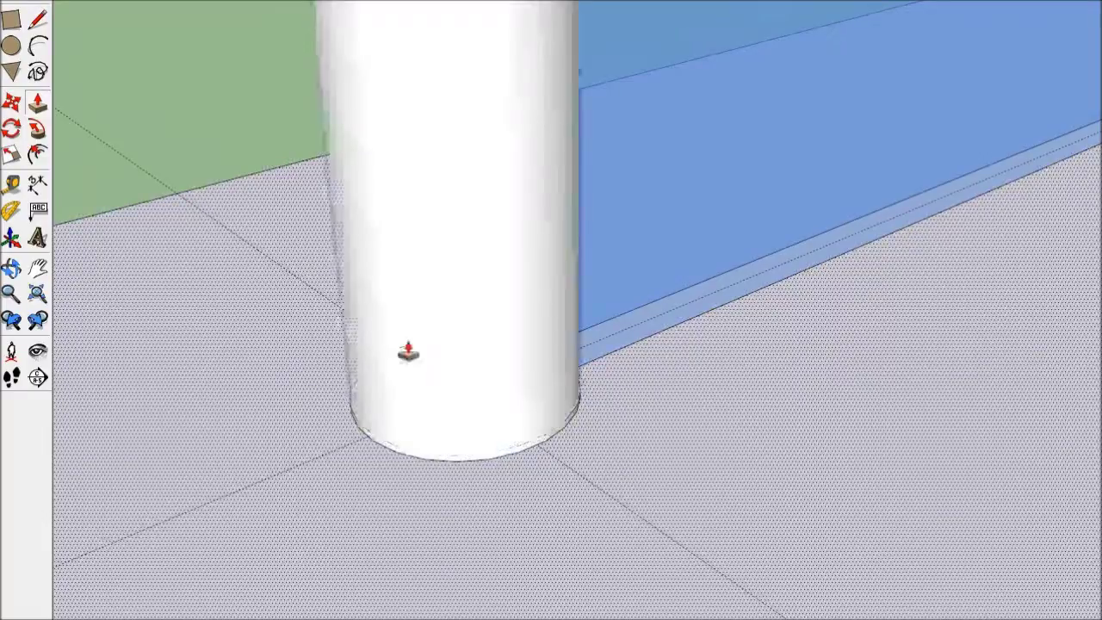
pyautogui.scroll(3, 520, 554)
pyautogui.scroll(3, 415, 611)
pyautogui.scroll(-3, 415, 611)
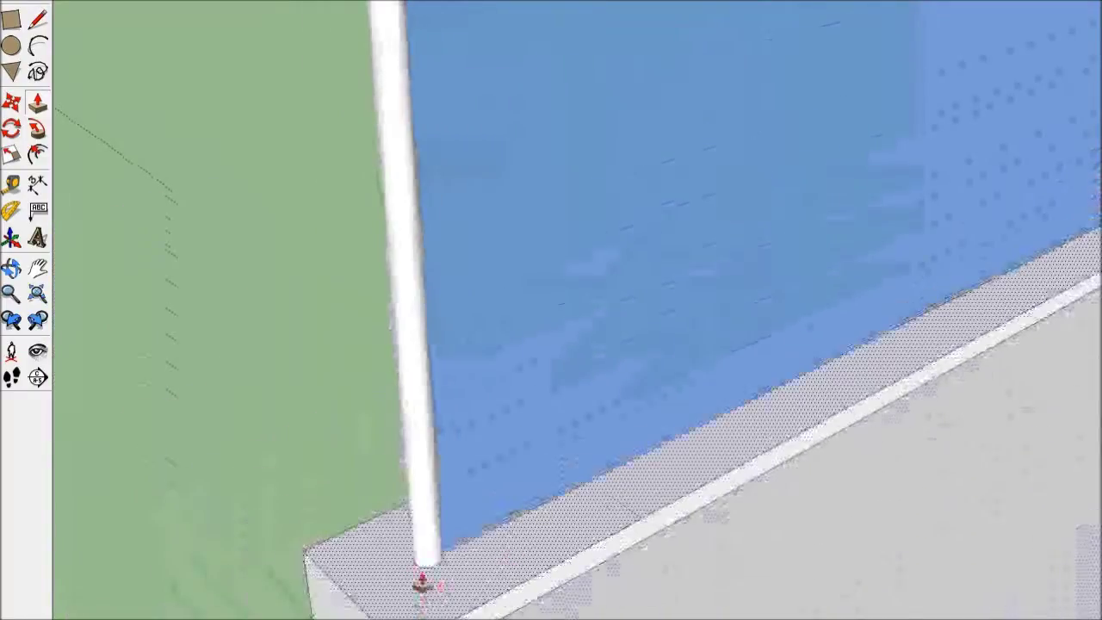
pyautogui.scroll(-3, 421, 580)
pyautogui.scroll(-3, 434, 546)
pyautogui.scroll(5, 460, 123)
pyautogui.scroll(-3, 420, 390)
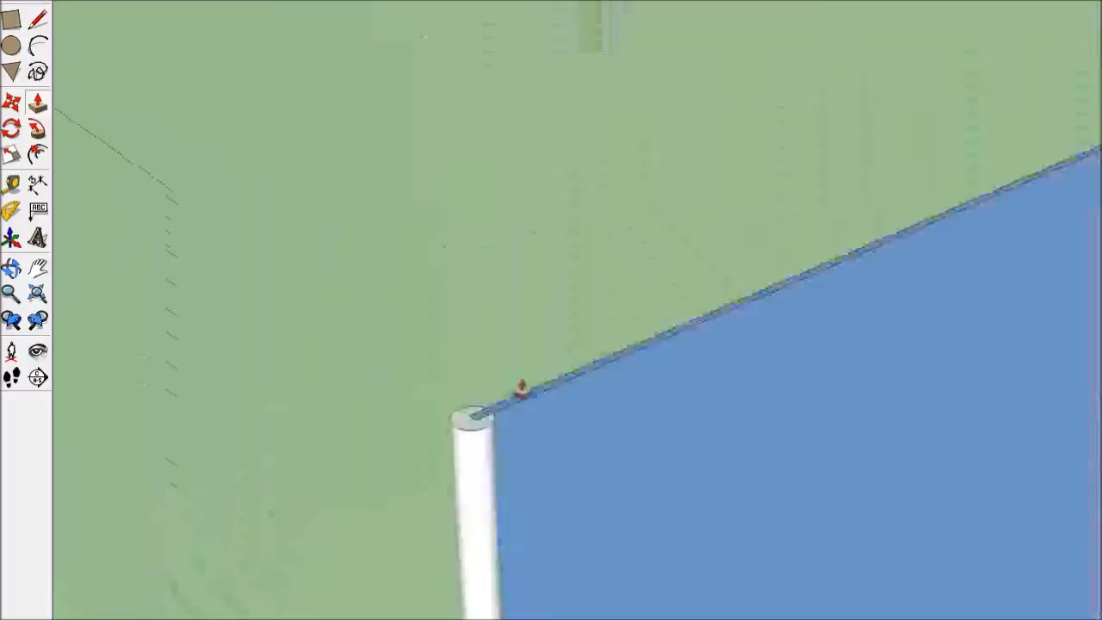
pyautogui.scroll(1, 488, 477)
pyautogui.scroll(2, 468, 509)
pyautogui.scroll(2, 467, 499)
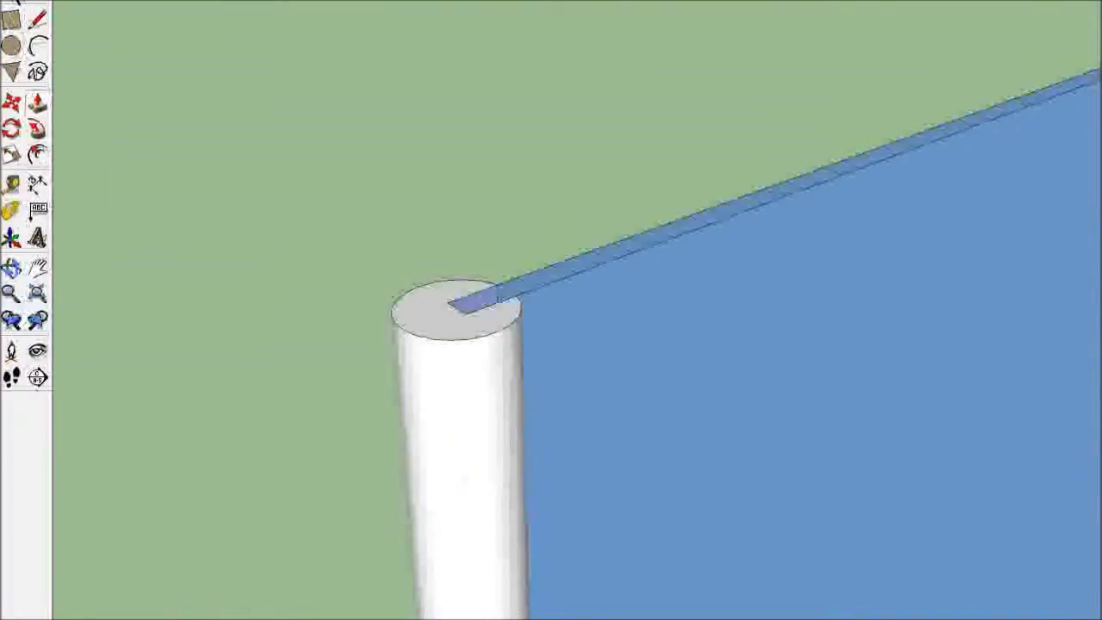
pyautogui.click(12, 17)
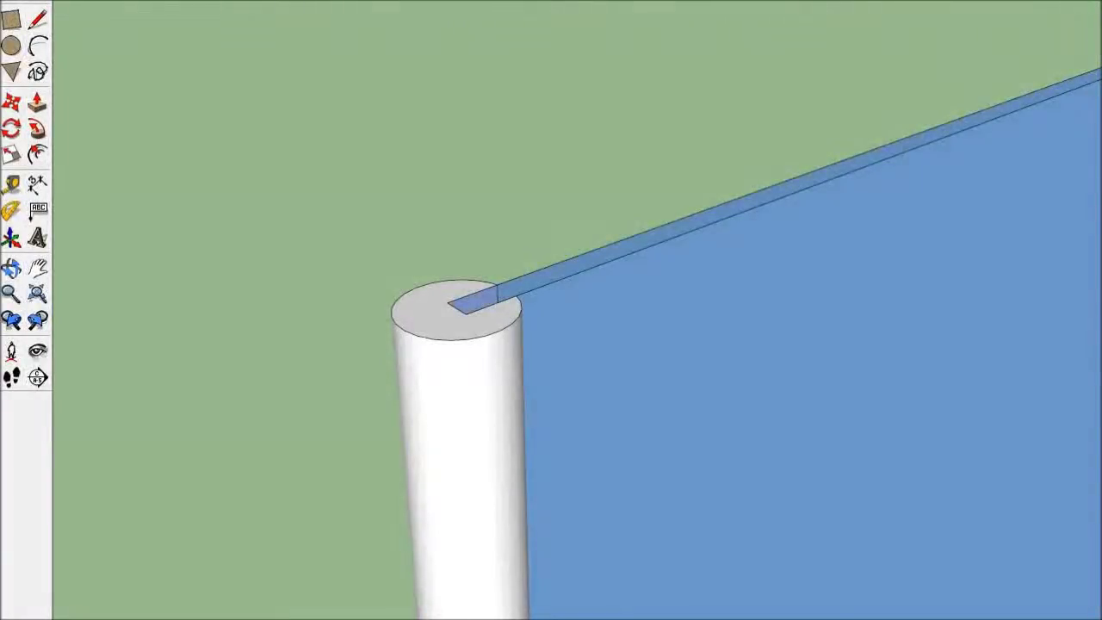
pyautogui.click(451, 319)
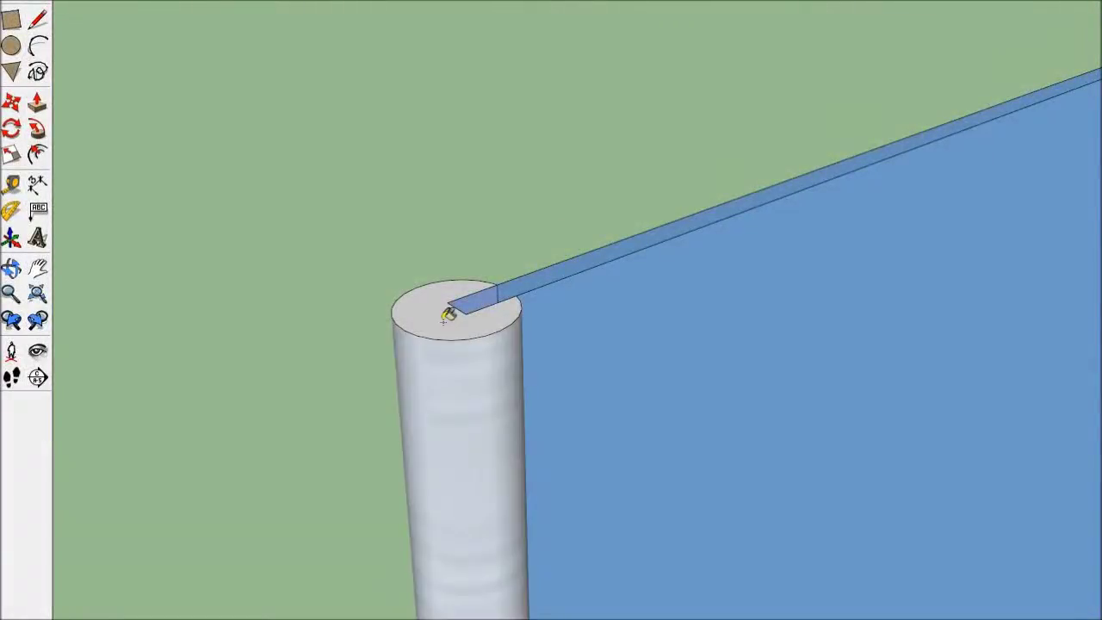
# Draw a circle at the glass panel's far base corner.
pyautogui.scroll(-5, 333, 288)
pyautogui.scroll(-2, 328, 298)
pyautogui.moveTo(622, 309)
pyautogui.mouseDown(button='middle')
pyautogui.moveTo(320, 344)
pyautogui.moveTo(204, 251)
pyautogui.mouseUp(button='middle')
pyautogui.scroll(-3, 564, 350)
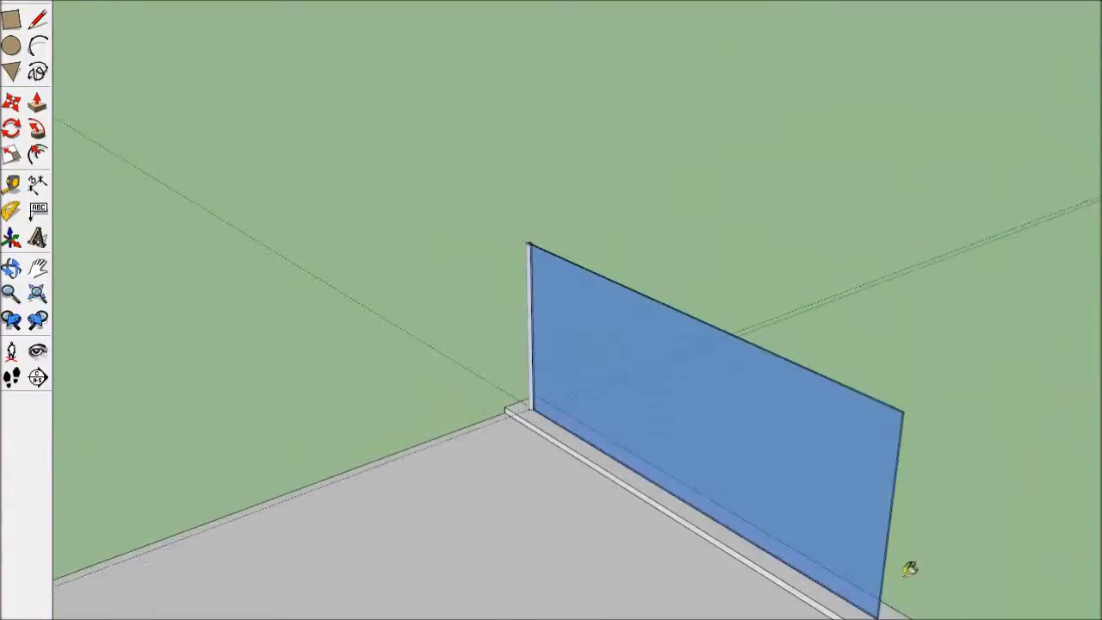
pyautogui.scroll(3, 911, 569)
pyautogui.scroll(3, 885, 593)
pyautogui.scroll(2, 819, 561)
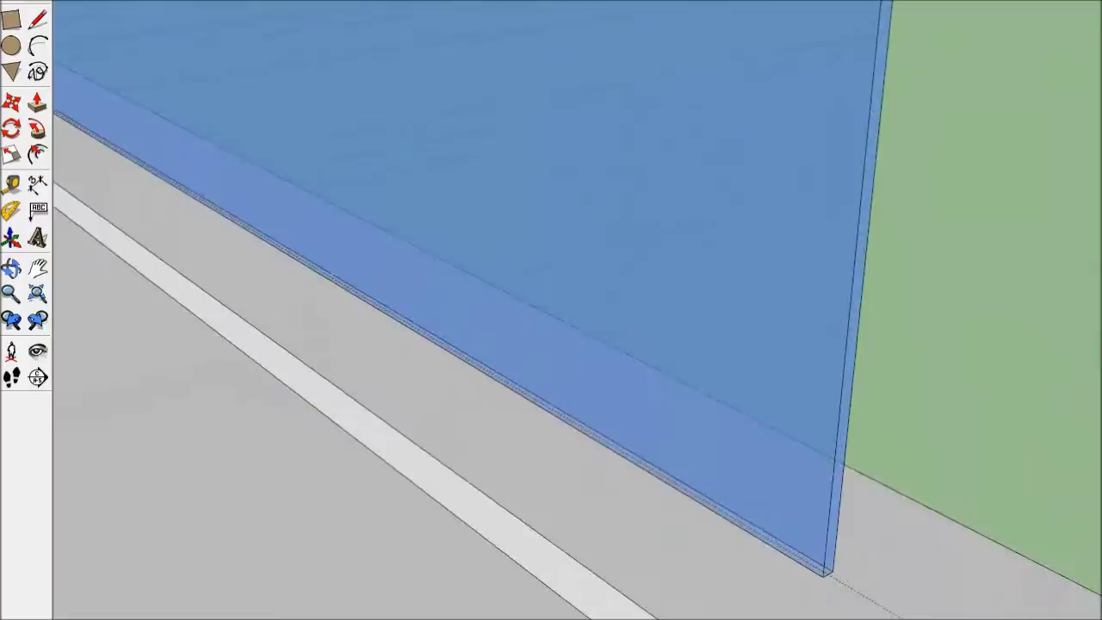
pyautogui.moveTo(875, 529)
pyautogui.mouseDown(button='middle')
pyautogui.moveTo(878, 605)
pyautogui.moveTo(861, 617)
pyautogui.mouseUp(button='middle')
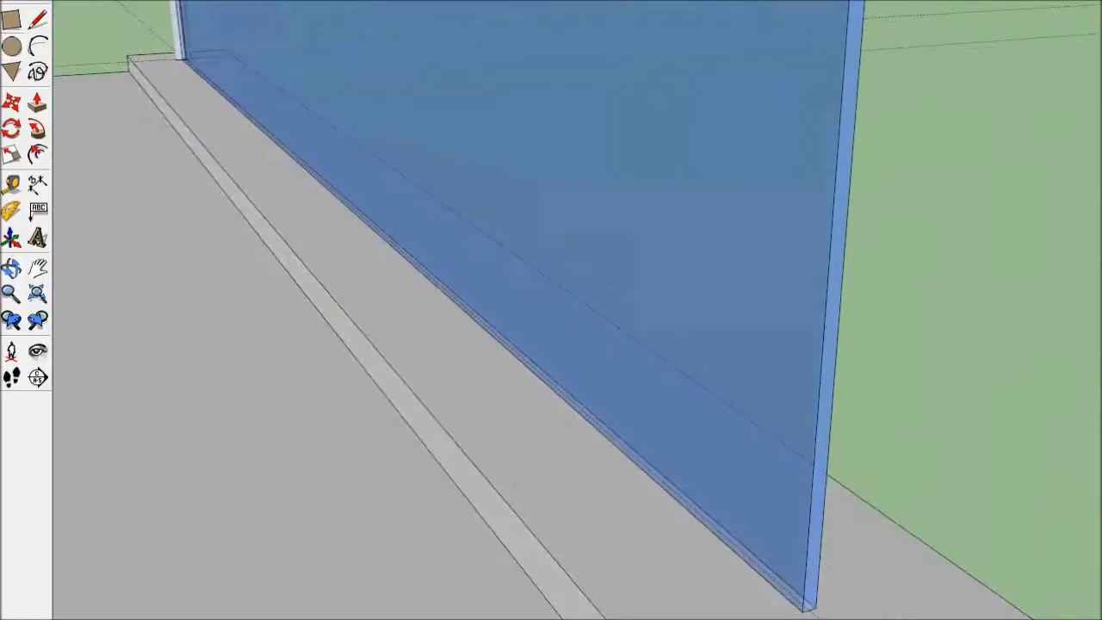
pyautogui.scroll(2, 853, 616)
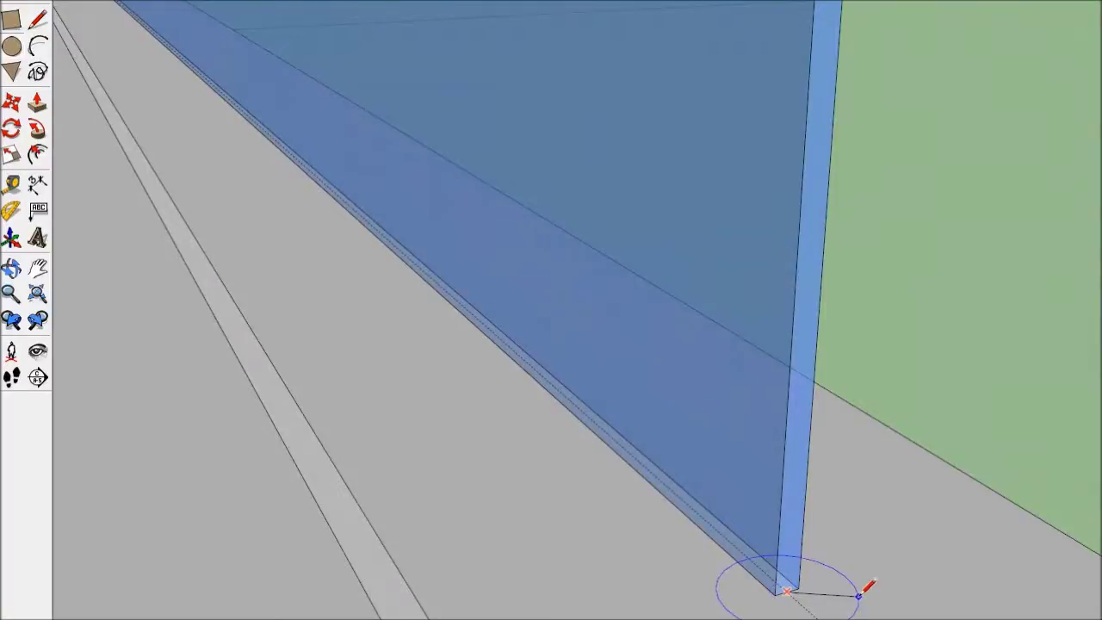
pyautogui.click(859, 593)
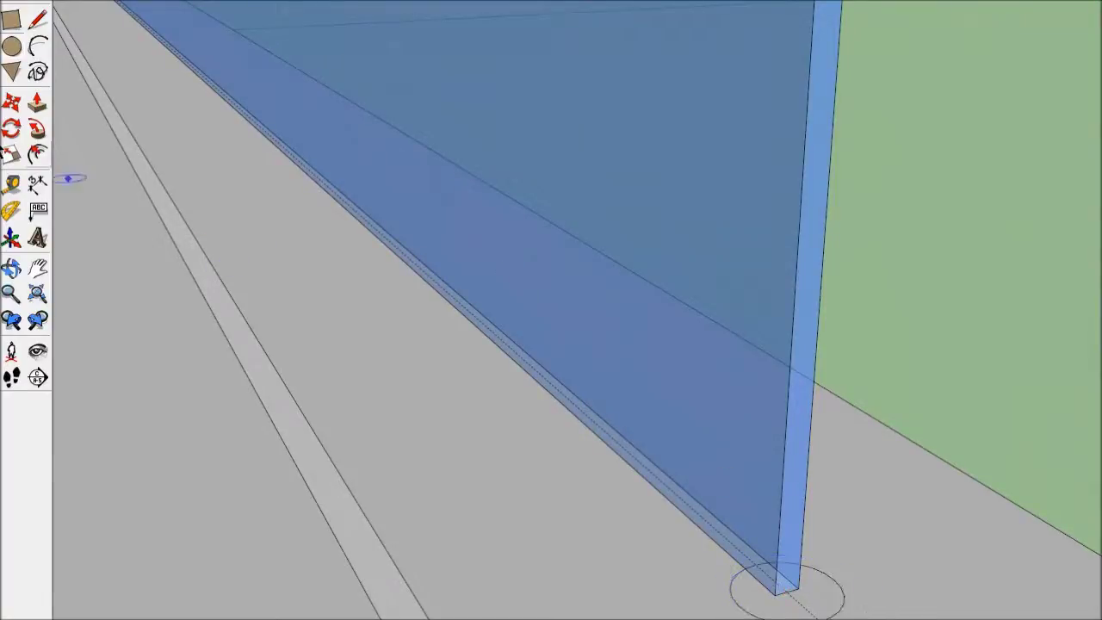
# Push/Pull the circle up into a post reaching the panel's top edge.
pyautogui.click(37, 103)
pyautogui.moveTo(782, 583); pyautogui.dragTo(805, 529)
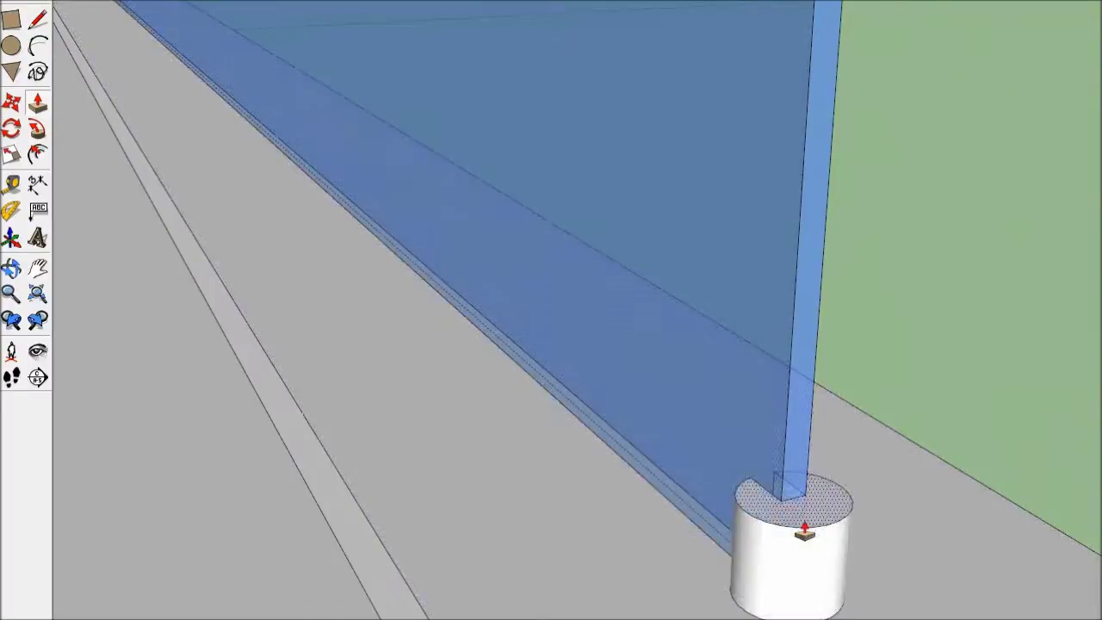
pyautogui.moveTo(804, 533); pyautogui.dragTo(530, 588, button='middle')
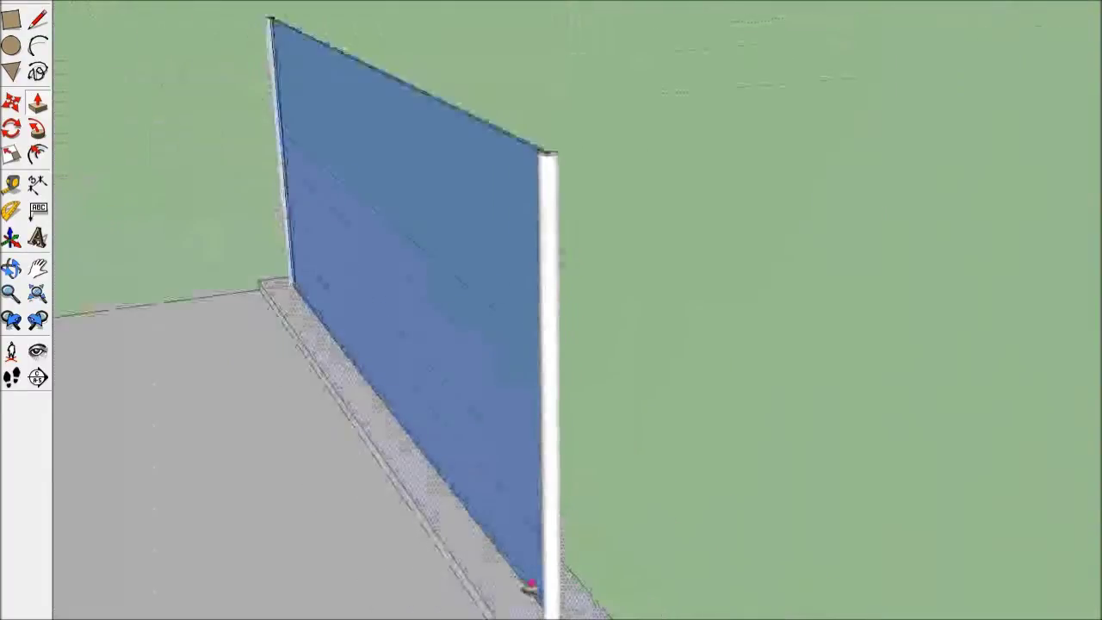
pyautogui.moveTo(537, 178); pyautogui.dragTo(128, 123, button='middle')
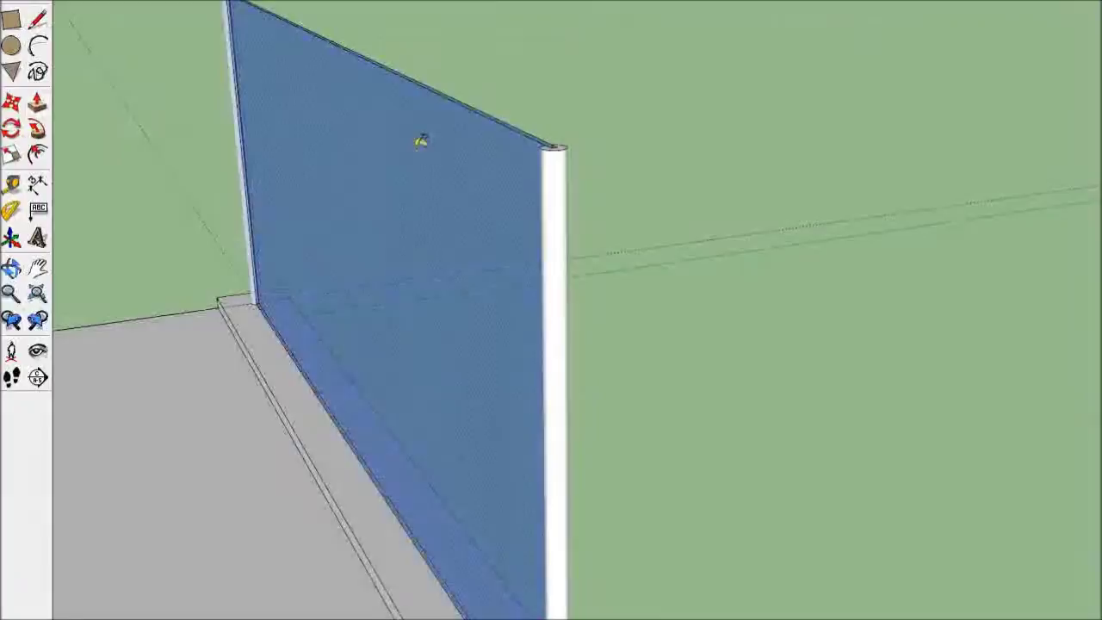
pyautogui.moveTo(628, 153); pyautogui.dragTo(614, 366, button='middle')
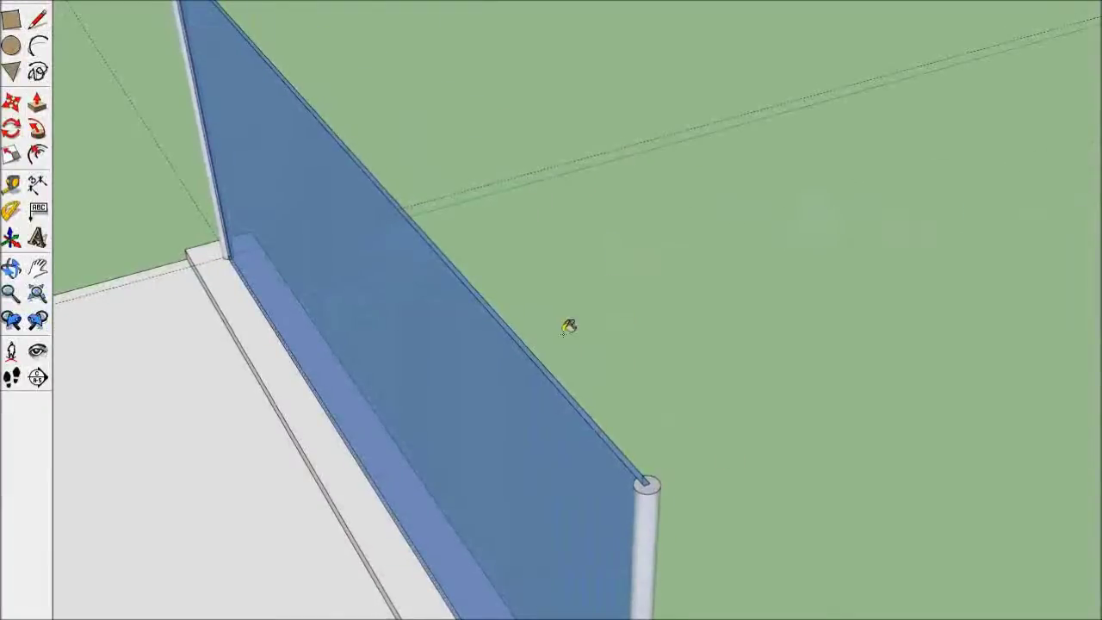
pyautogui.scroll(-3, 568, 322)
pyautogui.scroll(-3, 438, 315)
# Select the glass panel with its edges, then try and cancel a Ctrl copy of its post.
pyautogui.moveTo(333, 424)
pyautogui.mouseDown(button='middle')
pyautogui.moveTo(832, 451)
pyautogui.moveTo(999, 335)
pyautogui.moveTo(731, 423)
pyautogui.mouseUp(button='middle')
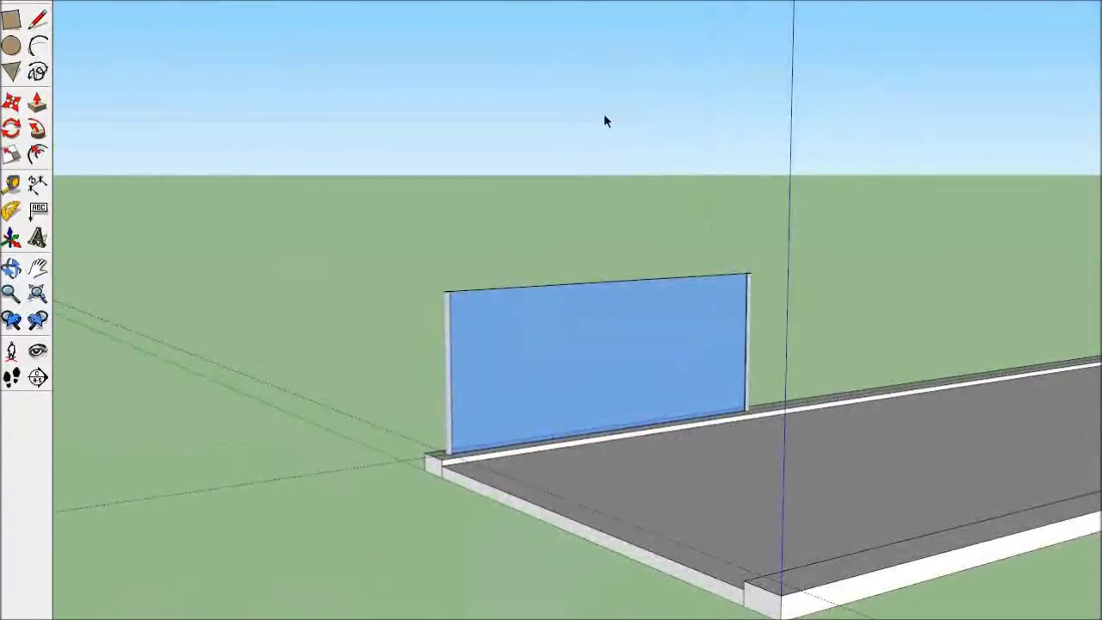
pyautogui.moveTo(382, 256); pyautogui.dragTo(407, 252)
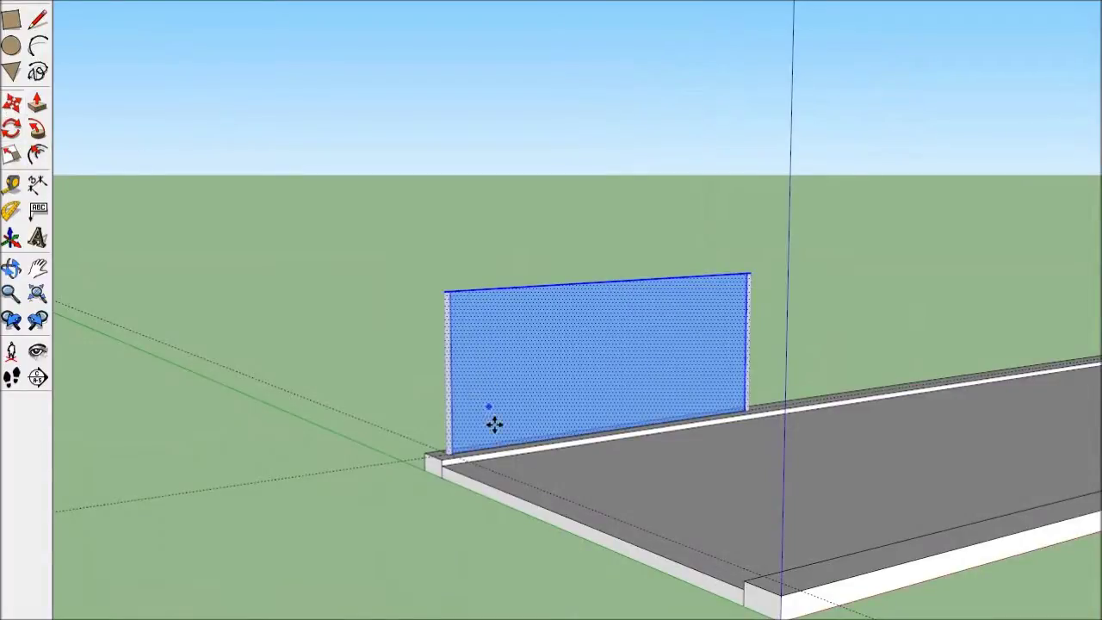
pyautogui.moveTo(494, 422); pyautogui.dragTo(442, 534, button='middle')
pyautogui.scroll(2, 460, 470)
pyautogui.scroll(2, 445, 457)
pyautogui.scroll(2, 445, 423)
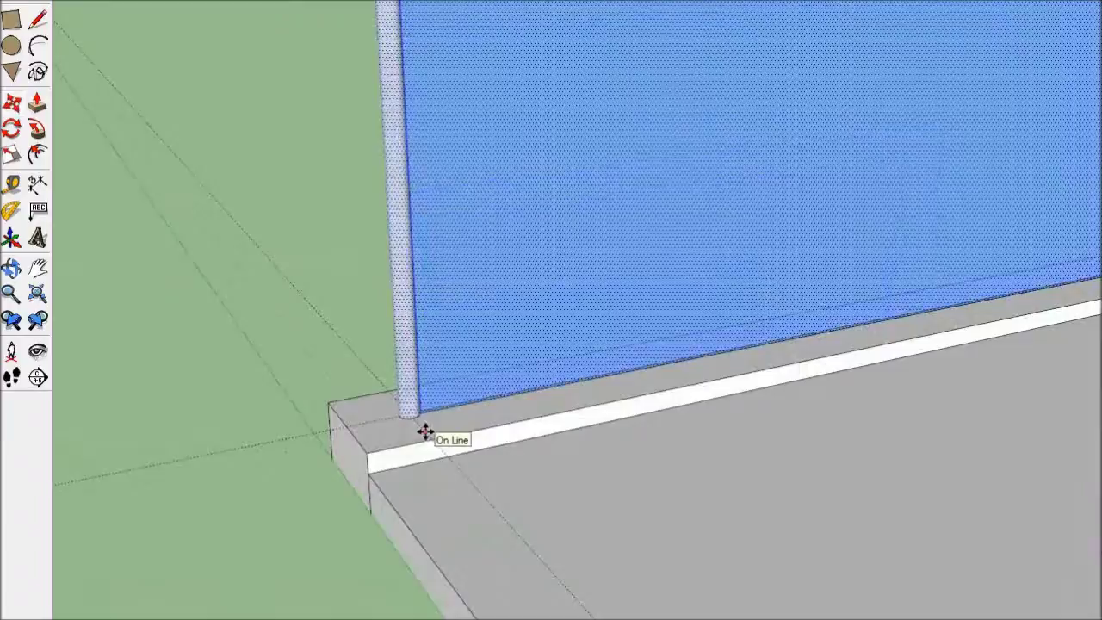
pyautogui.click(425, 432)
pyautogui.press('ctrl')
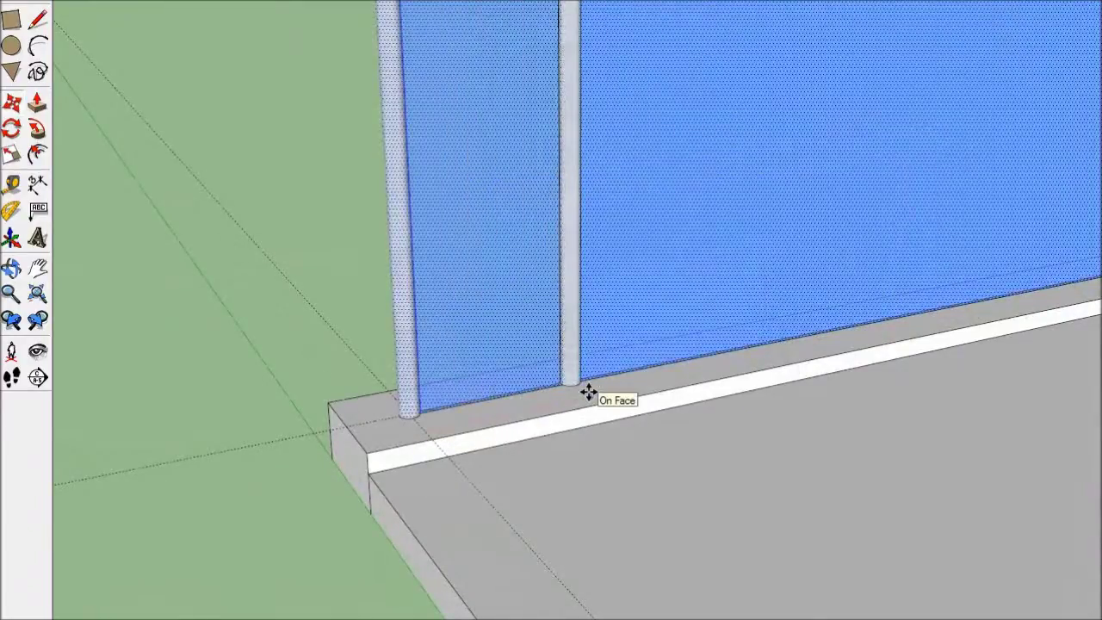
pyautogui.press('Escape')
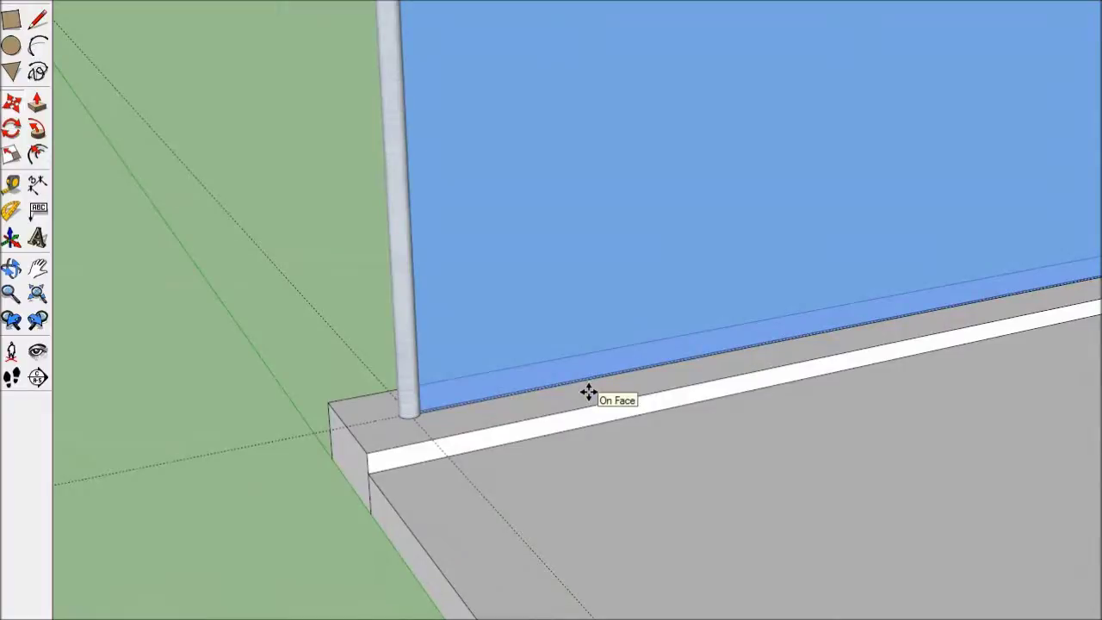
pyautogui.scroll(-3, 400, 341)
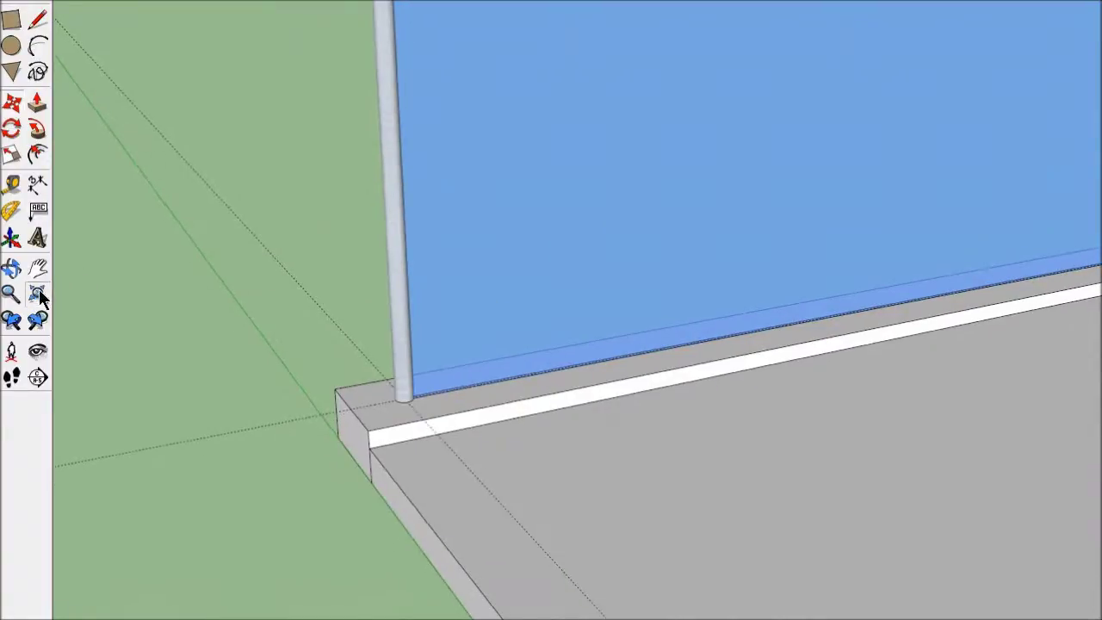
# Copy the glass panels and posts along the deck so fences line both curbs.
pyautogui.click(37, 294)
pyautogui.moveTo(302, 342)
pyautogui.mouseDown(button='middle')
pyautogui.moveTo(720, 326)
pyautogui.moveTo(677, 288)
pyautogui.moveTo(419, 399)
pyautogui.moveTo(587, 331)
pyautogui.mouseUp(button='middle')
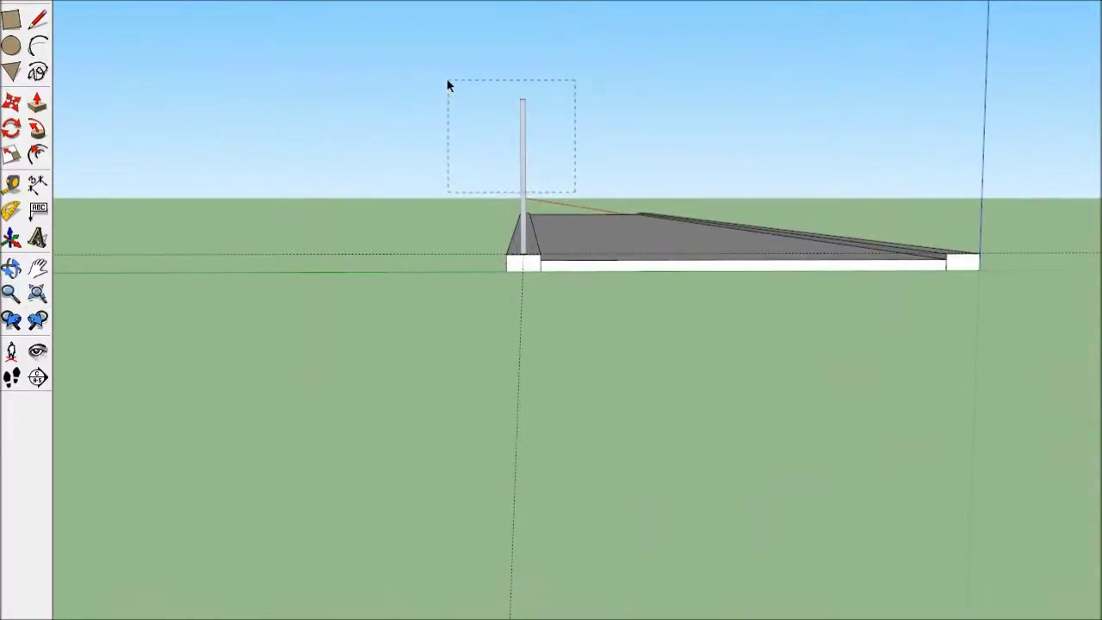
pyautogui.click(523, 156)
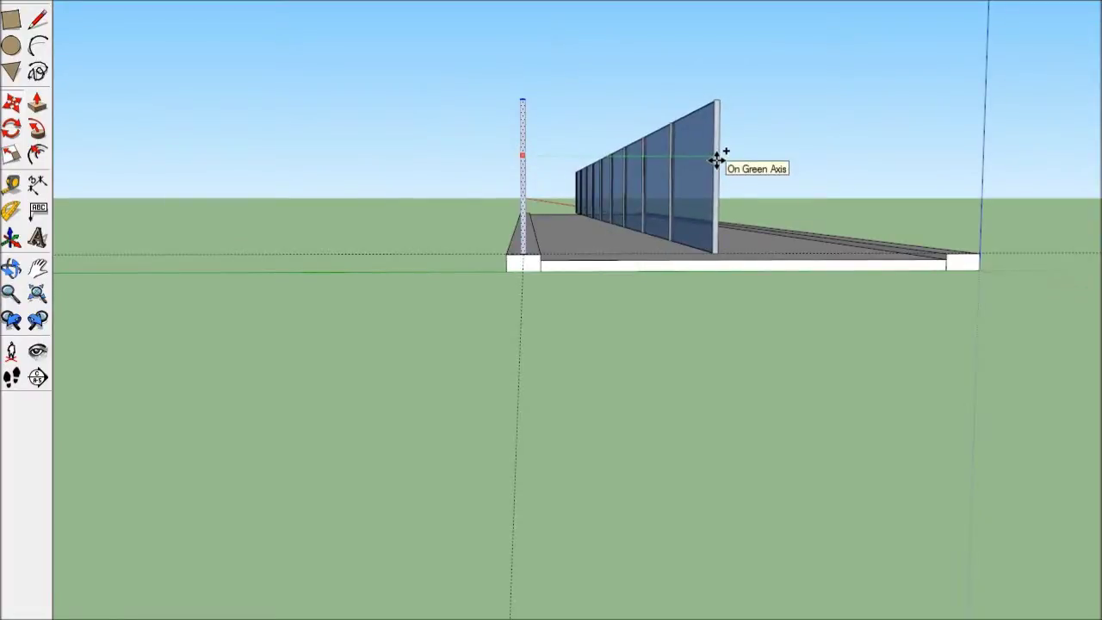
pyautogui.press('Return')
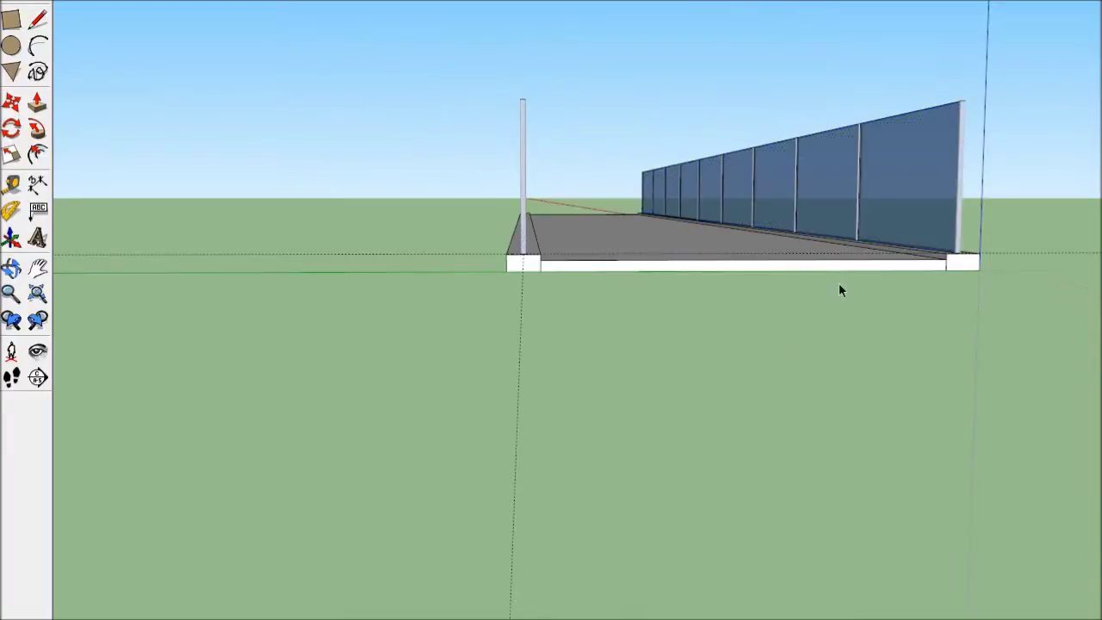
pyautogui.moveTo(837, 291); pyautogui.dragTo(455, 473, button='middle')
# Window-select the whole bridge and make it a single group.
pyautogui.scroll(-3, 844, 302)
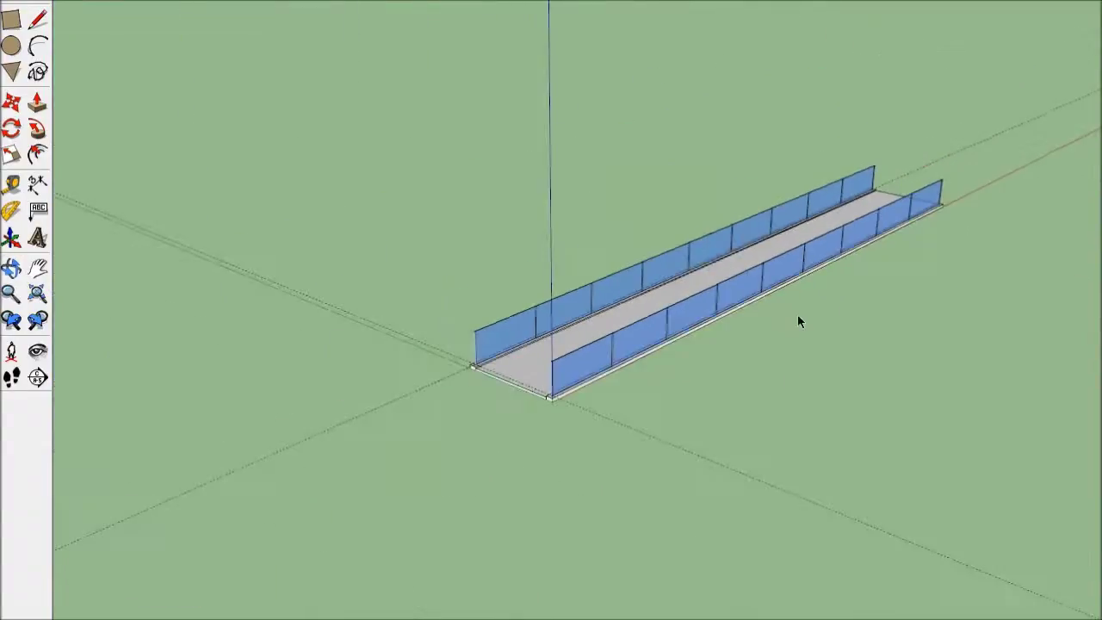
pyautogui.scroll(2, 1006, 259)
pyautogui.moveTo(191, 89); pyautogui.dragTo(1088, 539)
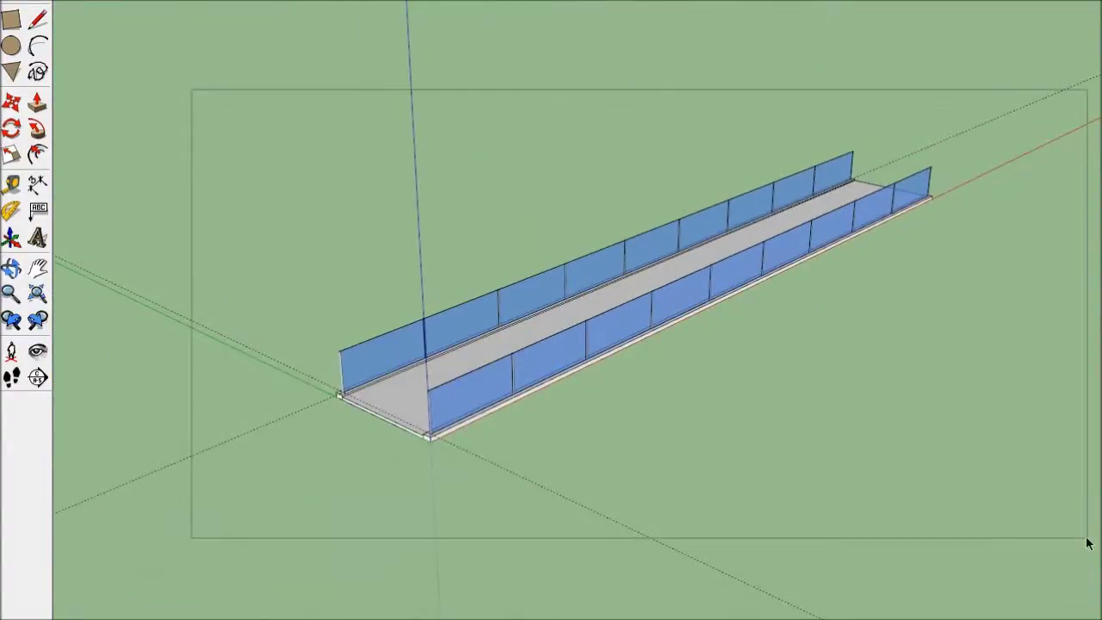
pyautogui.rightClick(597, 302)
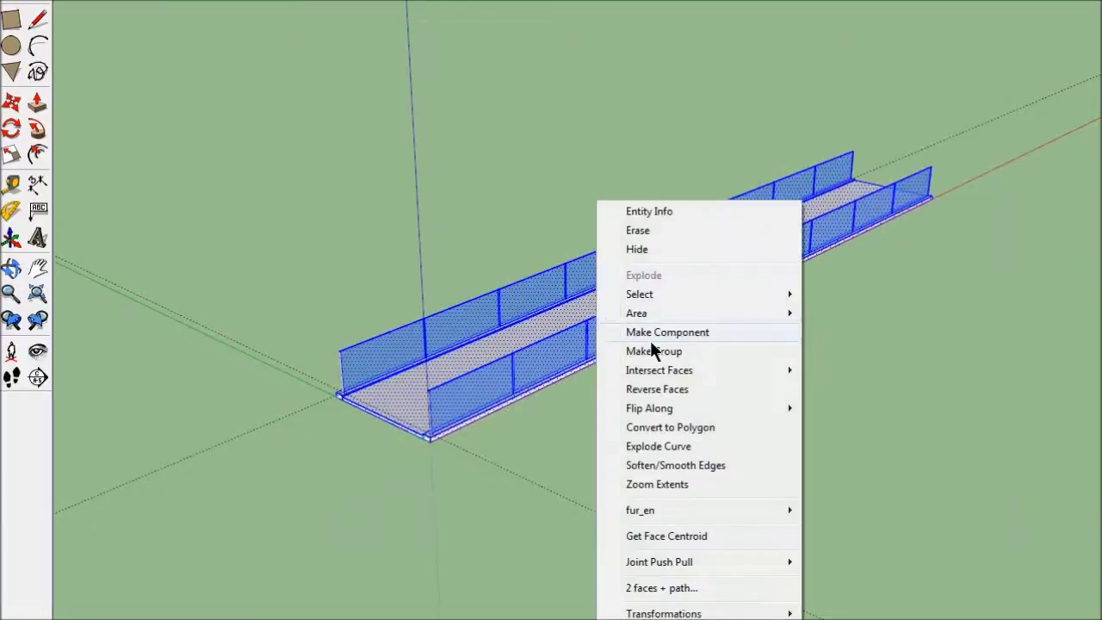
pyautogui.click(661, 350)
# Save the model as 'simple bridge'.
pyautogui.click(17, 0)
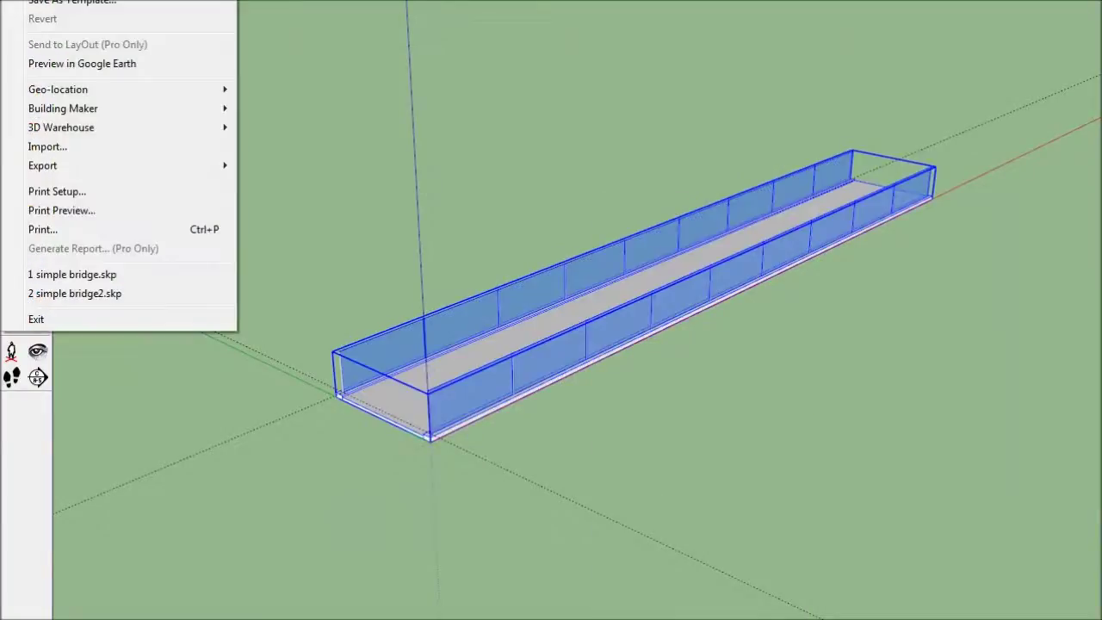
pyautogui.click(51, 0)
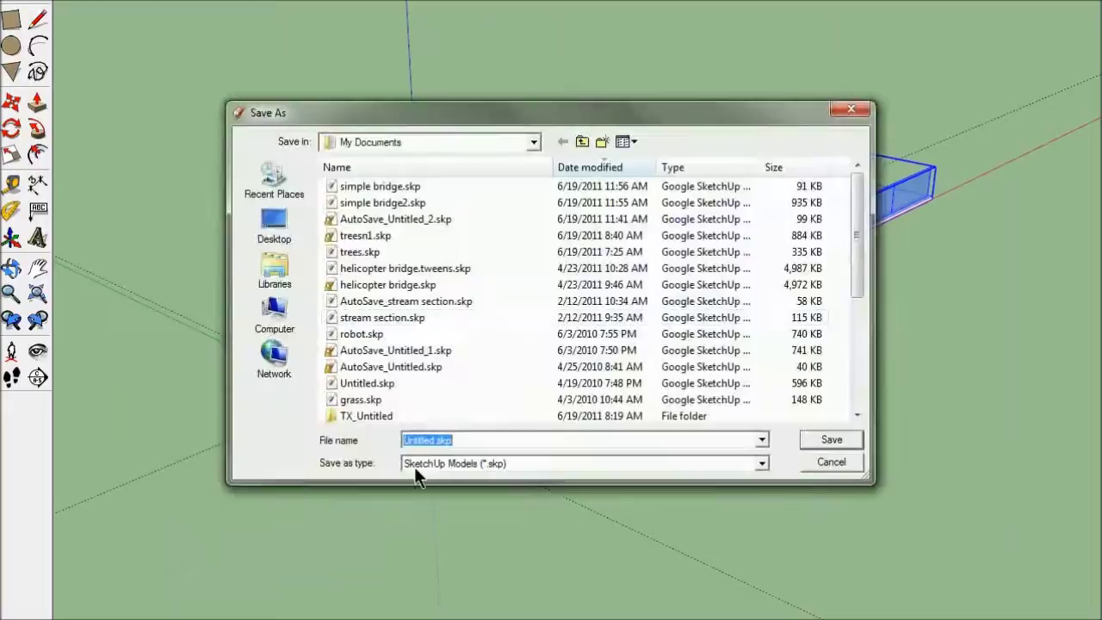
pyautogui.write('simple ')
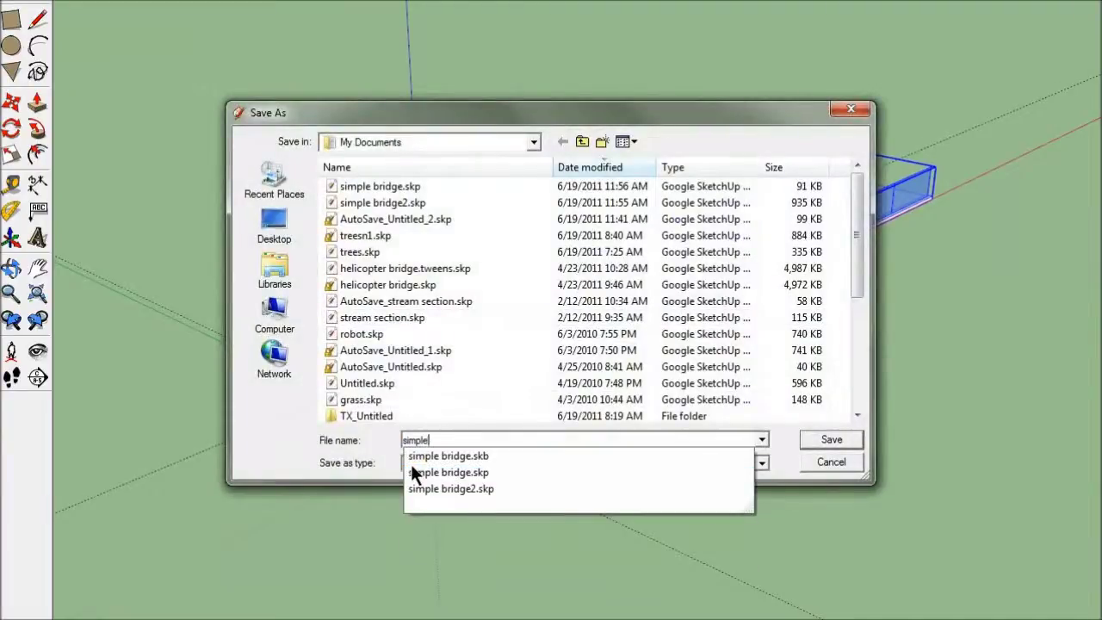
pyautogui.write('bridge s')
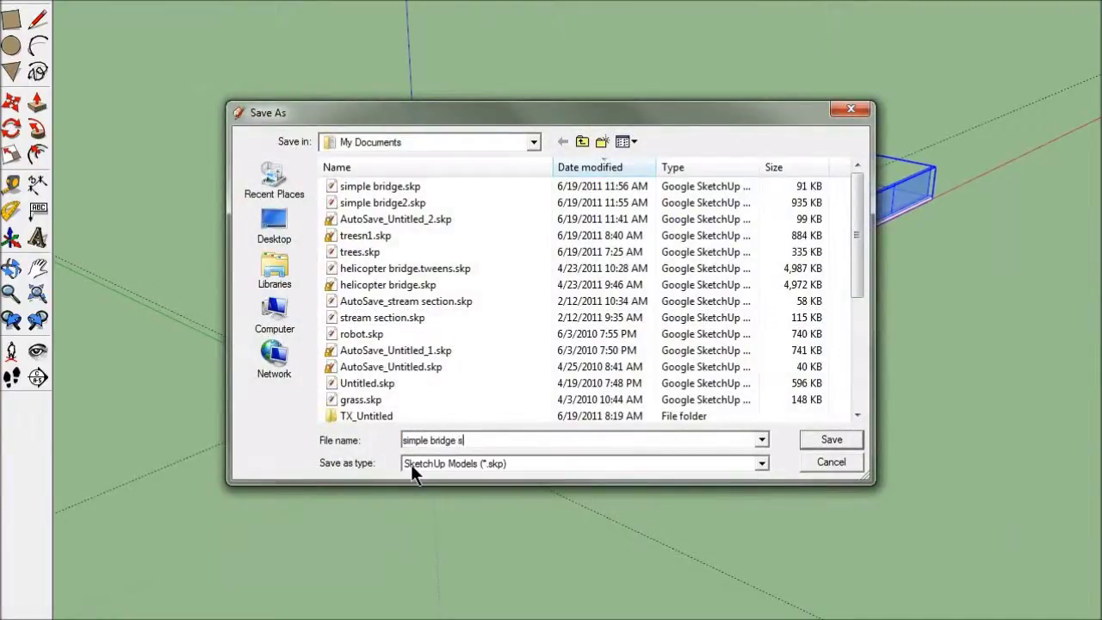
pyautogui.press('Return')
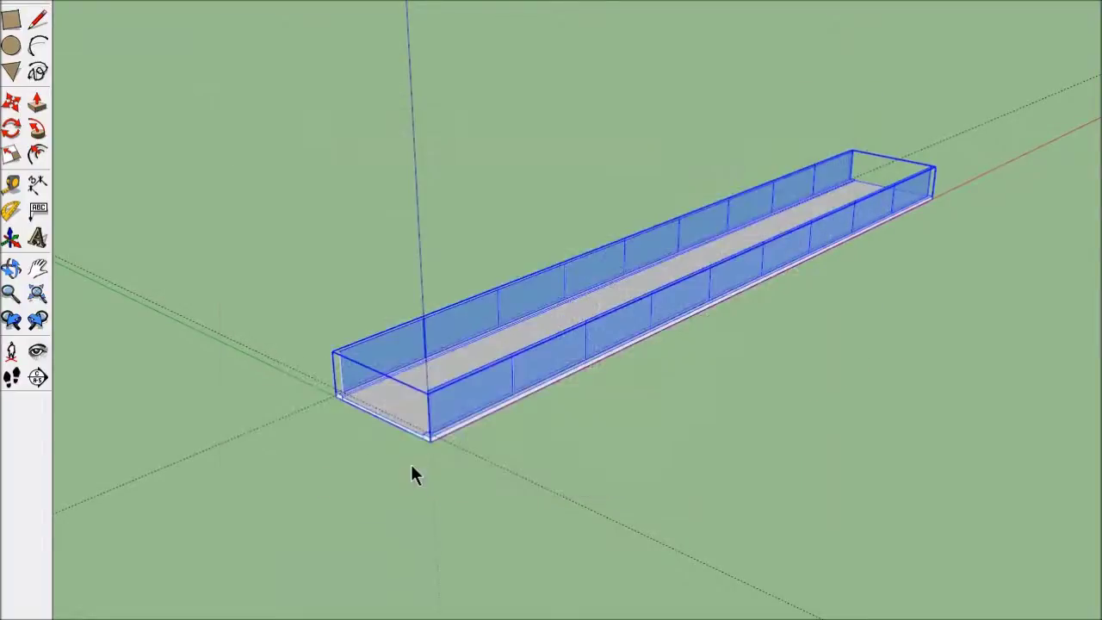
# Move the grouped bridge away from the origin and deselect it.
pyautogui.scroll(2, 433, 445)
pyautogui.click(10, 102)
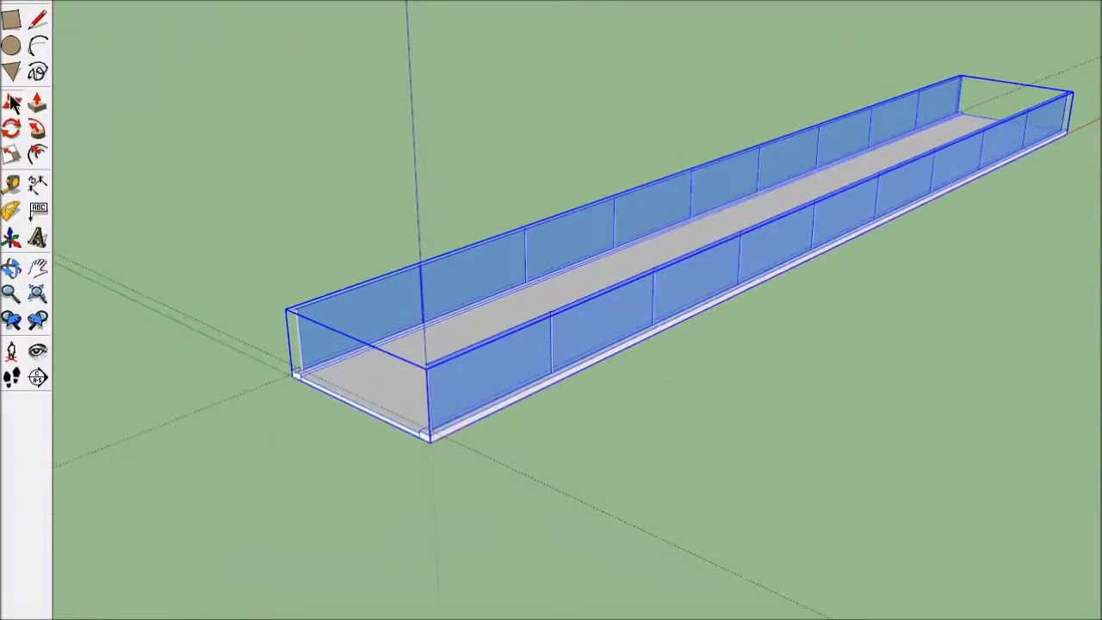
pyautogui.moveTo(432, 440); pyautogui.dragTo(320, 386)
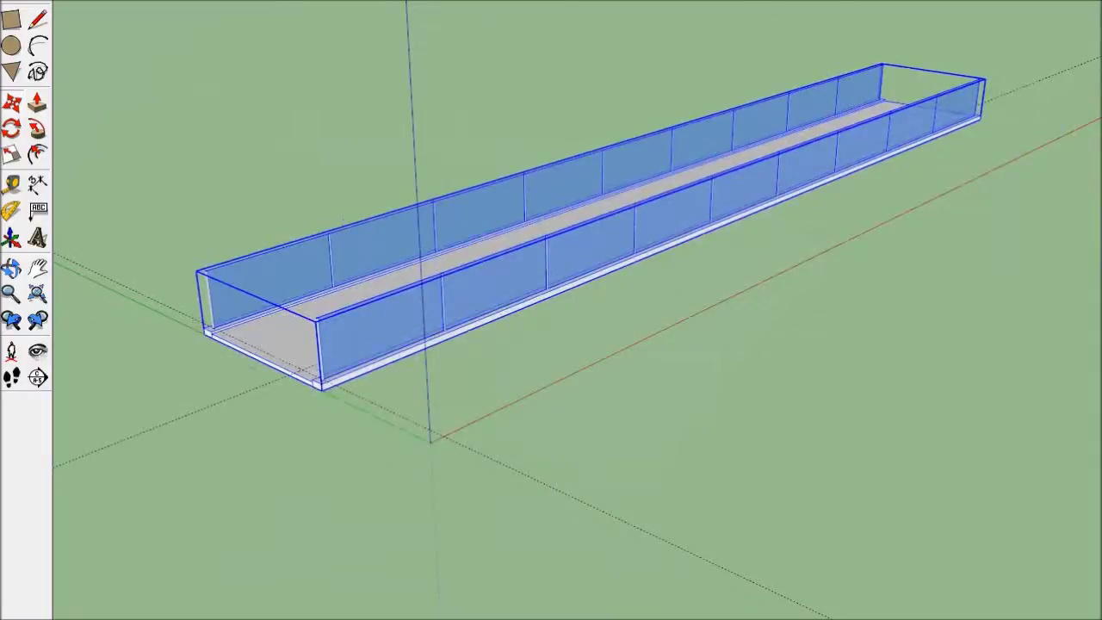
pyautogui.press('space')
pyautogui.click(164, 23)
# Draw a straight line from the axes origin along the red axis.
pyautogui.scroll(2, 407, 373)
pyautogui.moveTo(695, 260)
pyautogui.mouseDown(button='middle')
pyautogui.moveTo(749, 238)
pyautogui.moveTo(827, 97)
pyautogui.mouseUp(button='middle')
pyautogui.scroll(-2, 976, 220)
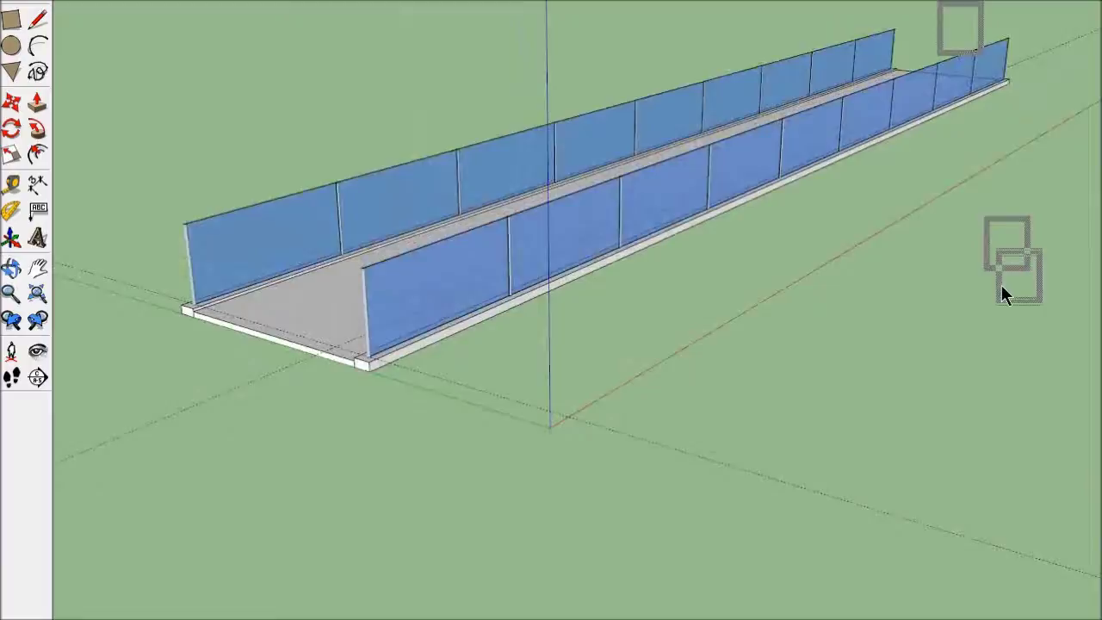
pyautogui.scroll(-1, 302, 478)
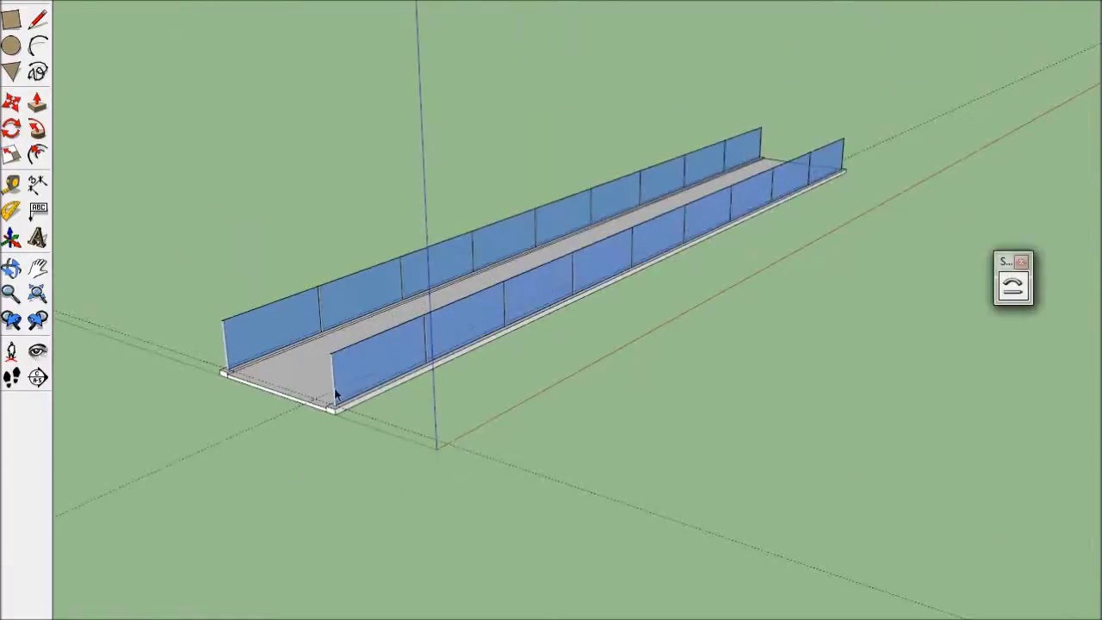
pyautogui.click(37, 20)
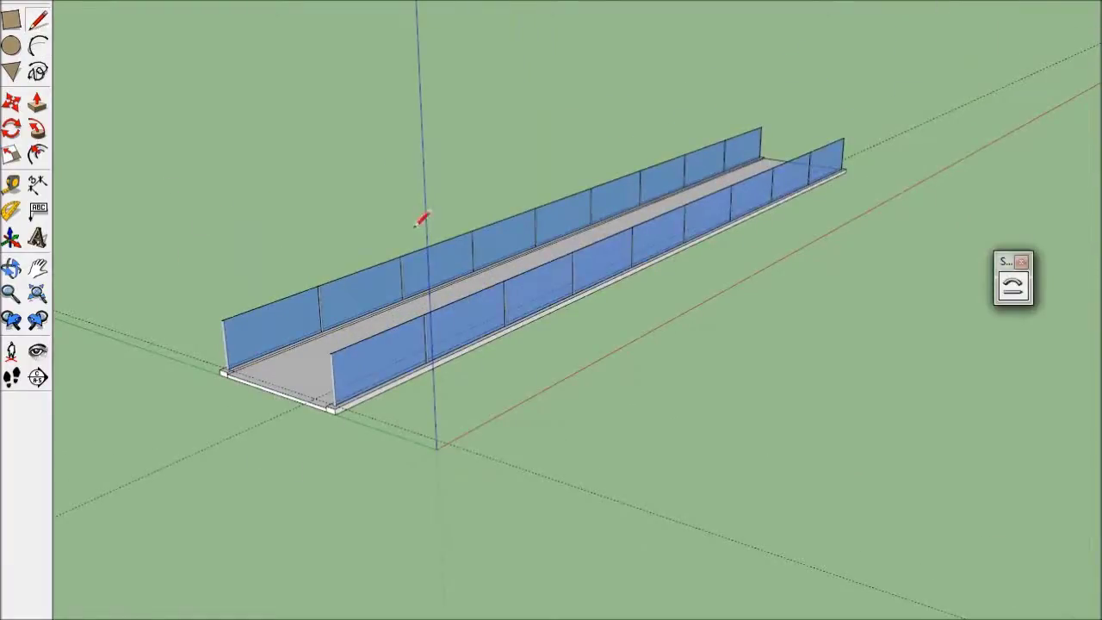
pyautogui.click(437, 449)
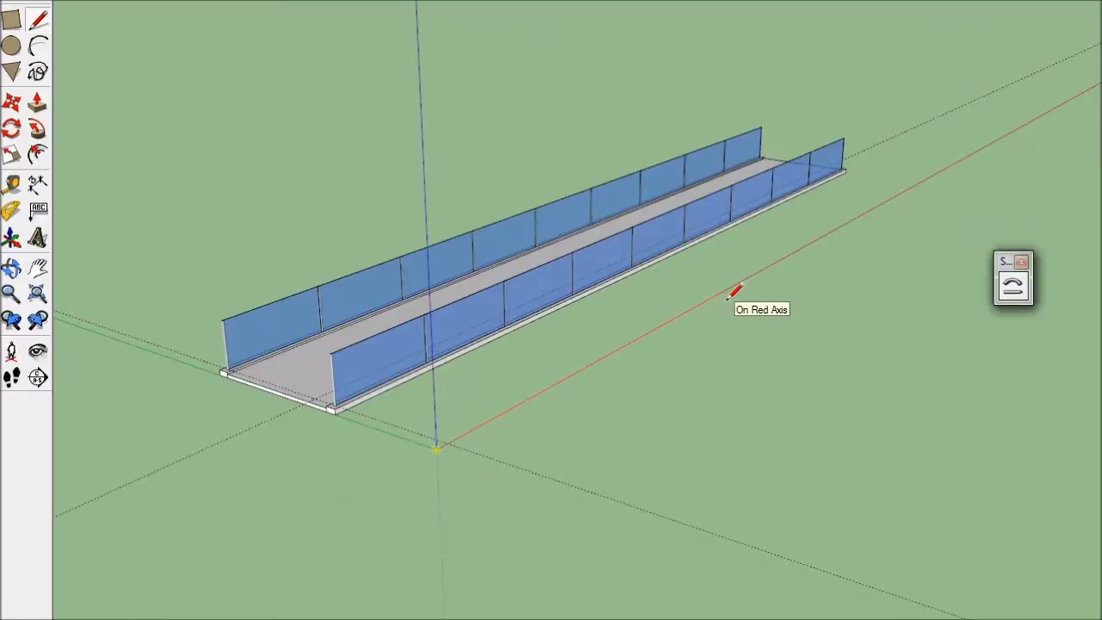
pyautogui.click(737, 293)
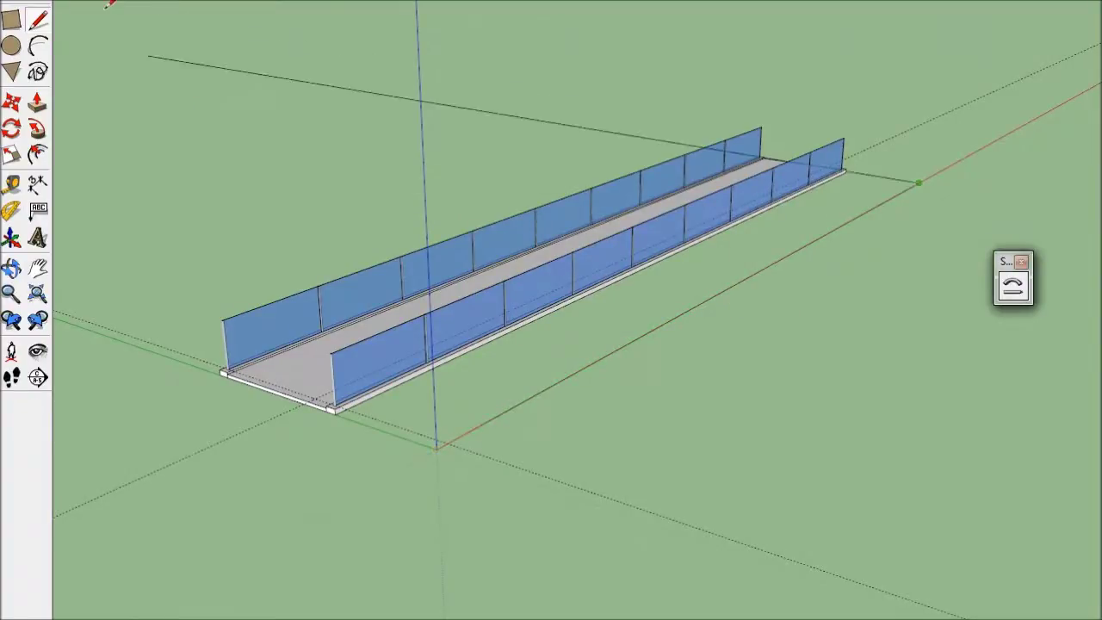
pyautogui.click(37, 21)
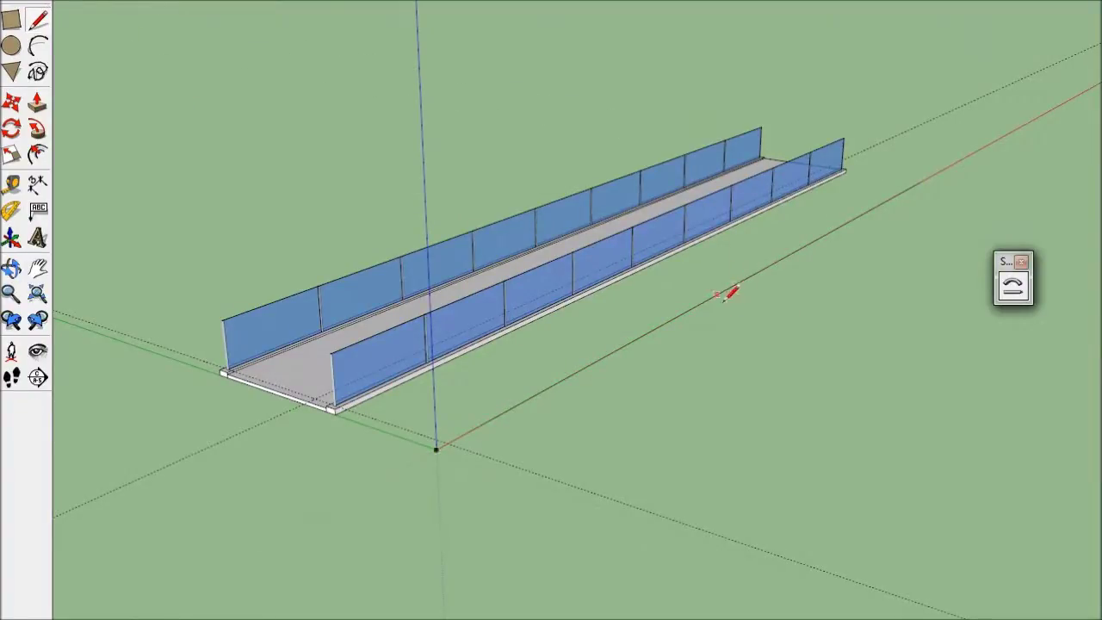
# Draw a vertical guide line on the red line, then an arc from the origin rising to its top.
pyautogui.click(750, 277)
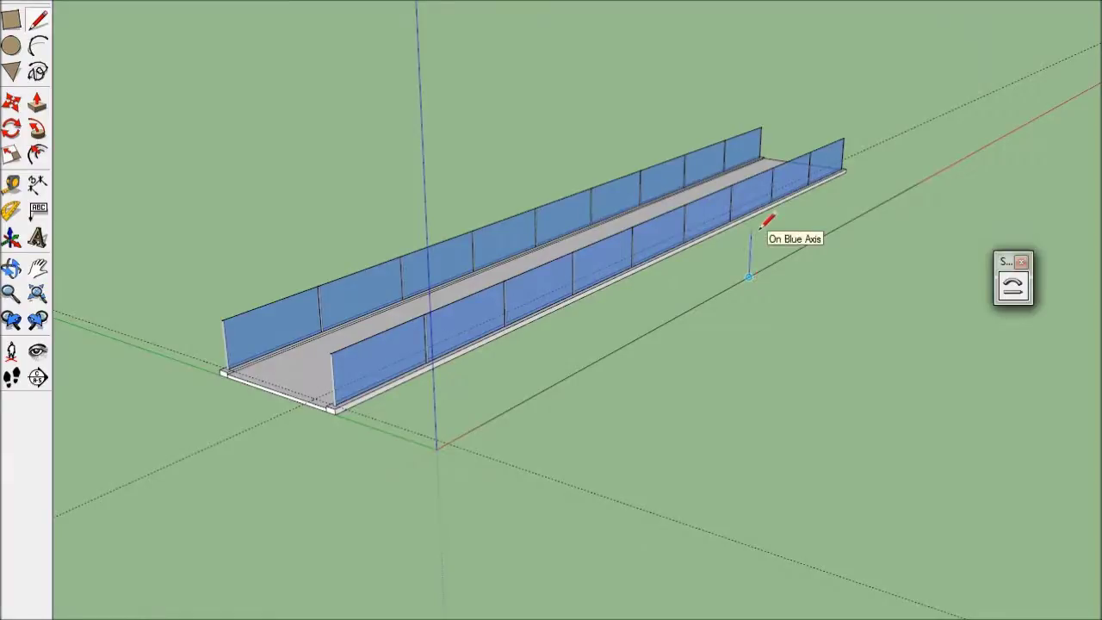
pyautogui.click(763, 225)
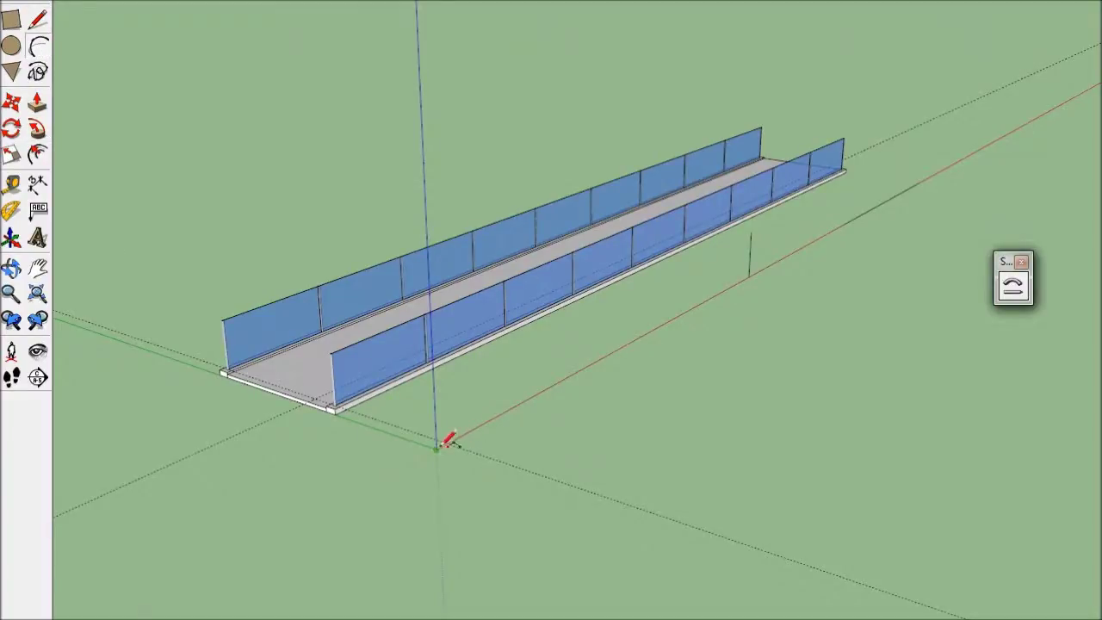
pyautogui.click(436, 448)
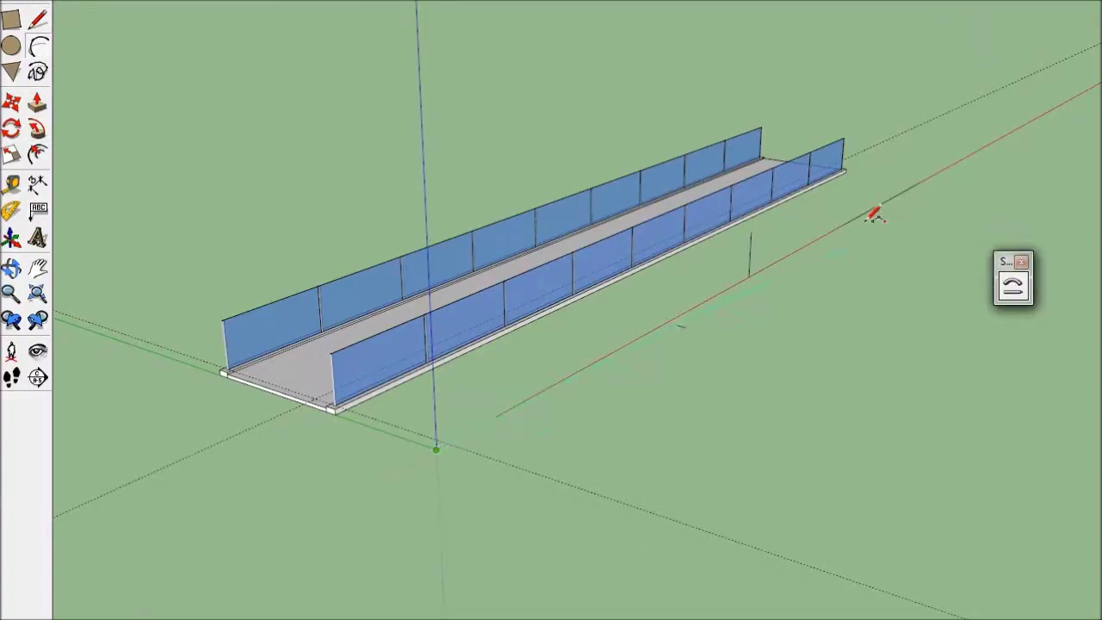
pyautogui.click(919, 183)
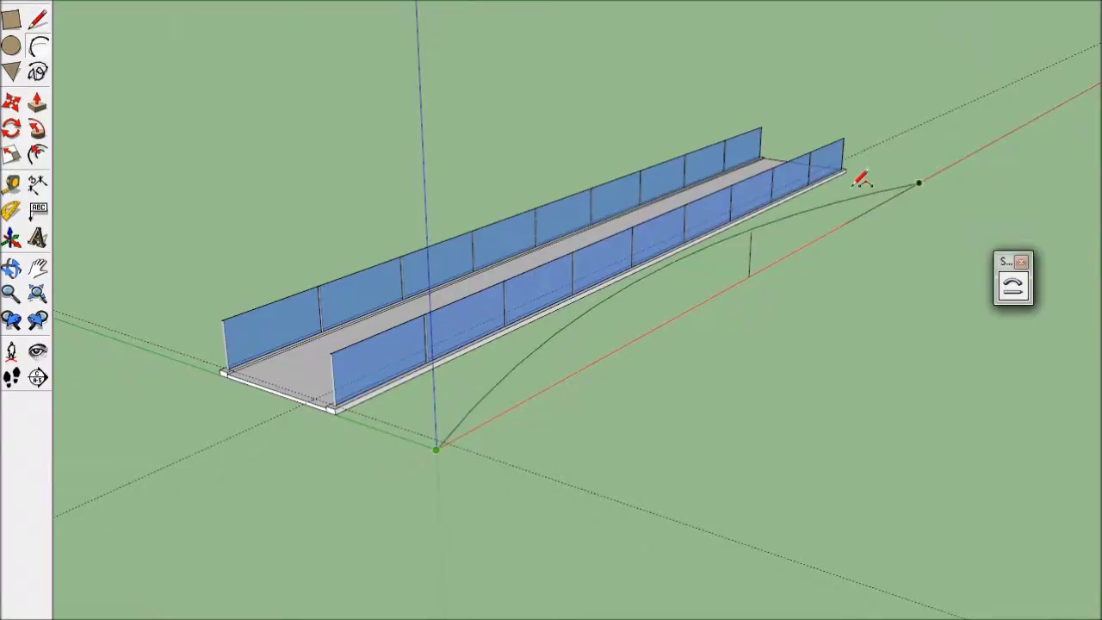
pyautogui.click(761, 227)
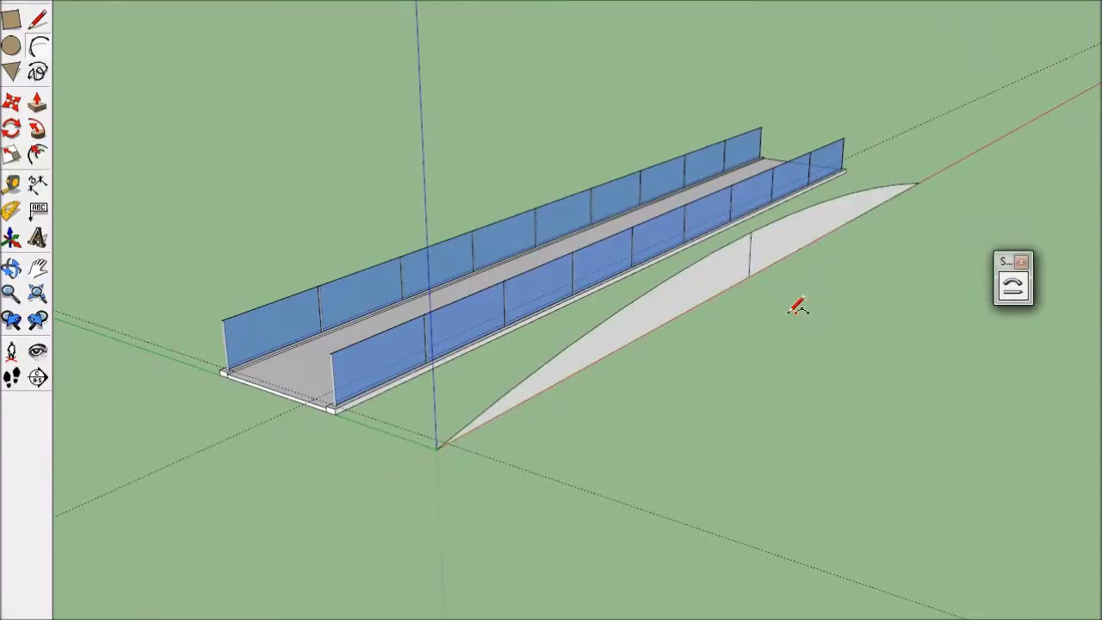
# Delete the vertical edge splitting the arc face.
pyautogui.press('space')
pyautogui.click(775, 274)
pyautogui.click(751, 256)
pyautogui.press('Delete')
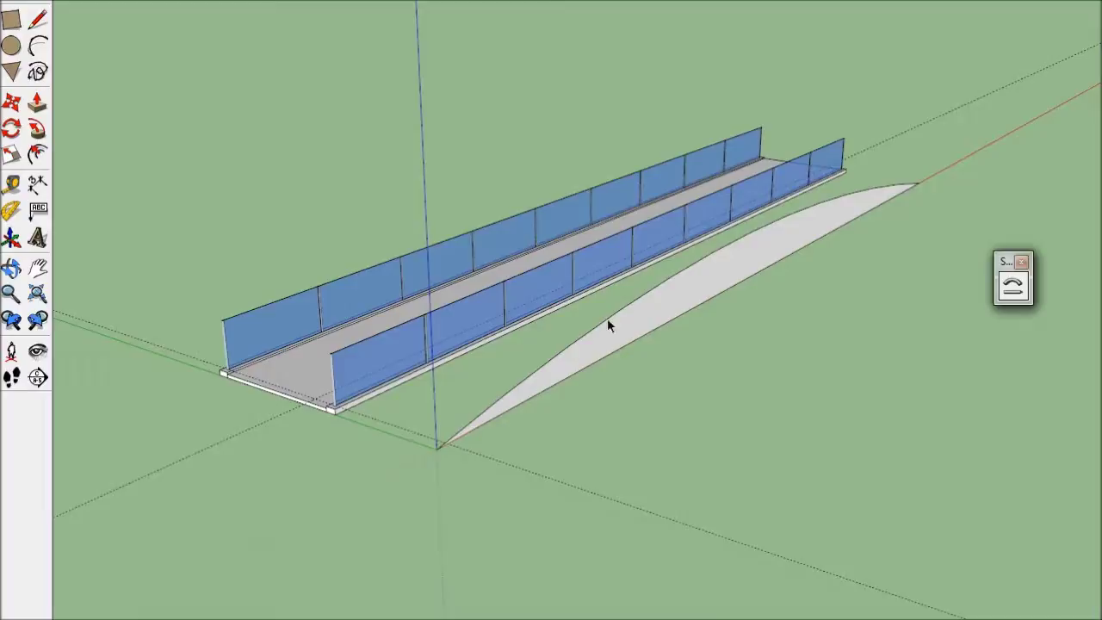
# Copy the curved arc edge along the green axis toward the bridge deck.
pyautogui.click(489, 414)
pyautogui.click(12, 104)
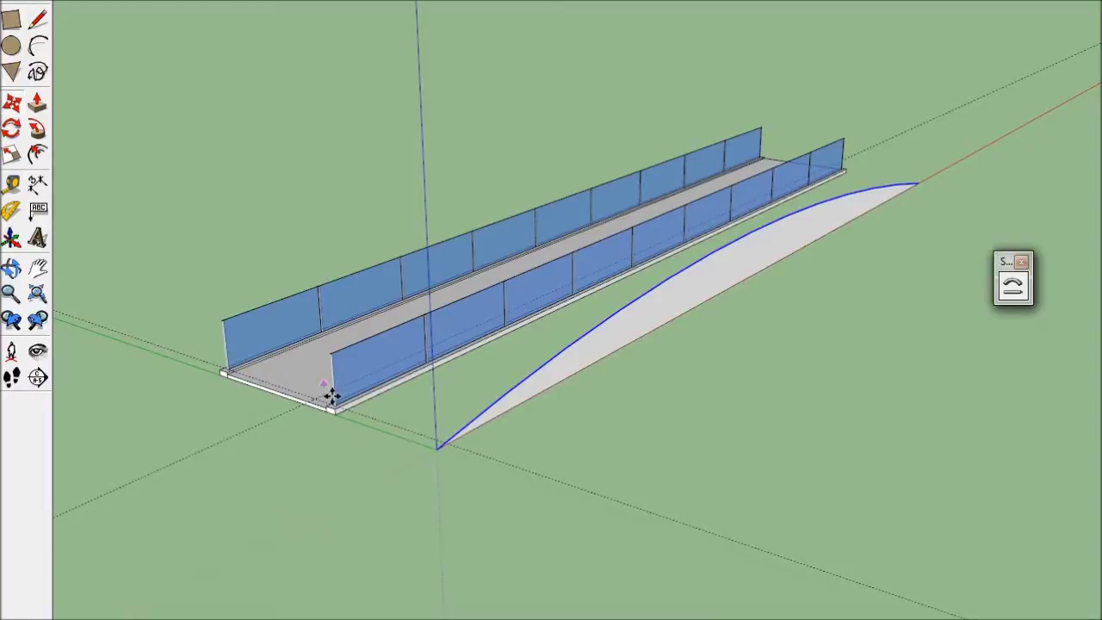
pyautogui.click(437, 446)
pyautogui.press('ctrl')
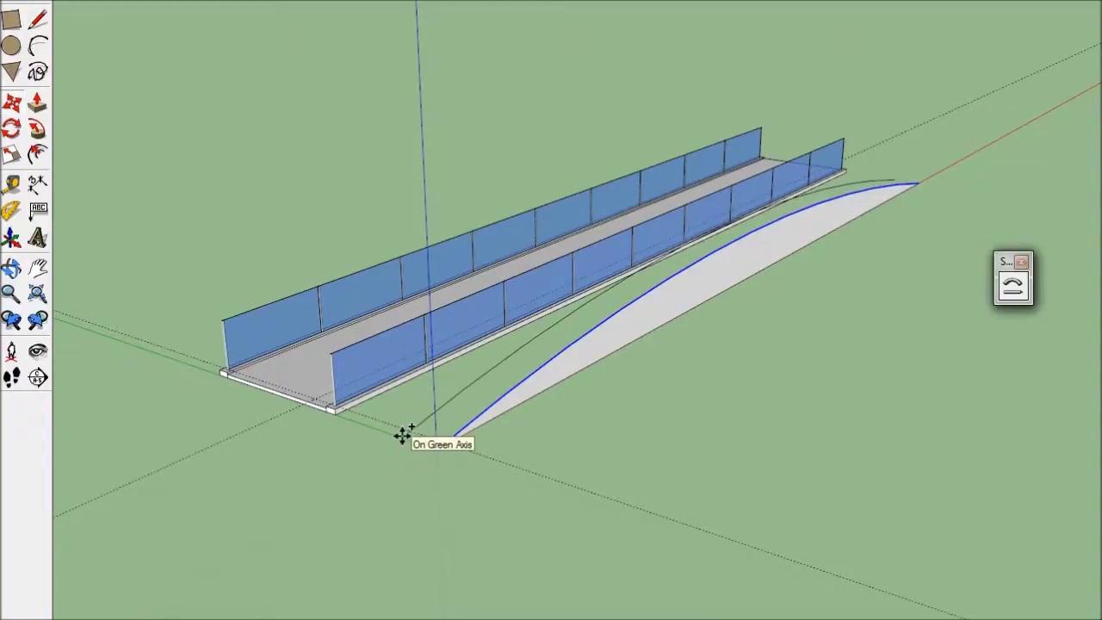
pyautogui.click(404, 436)
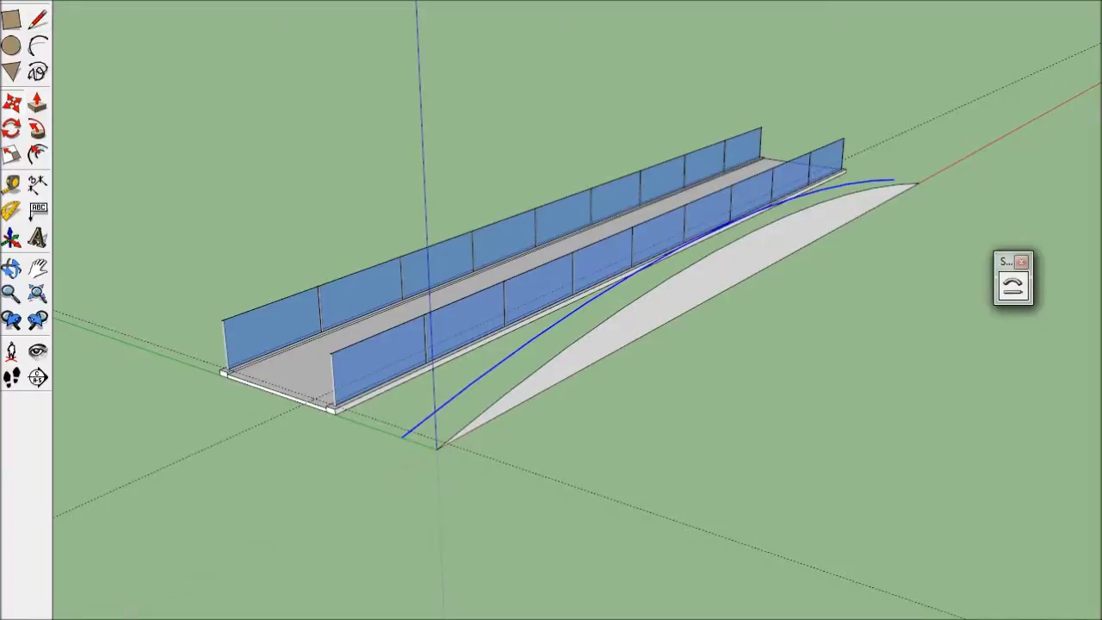
pyautogui.click(38, 17)
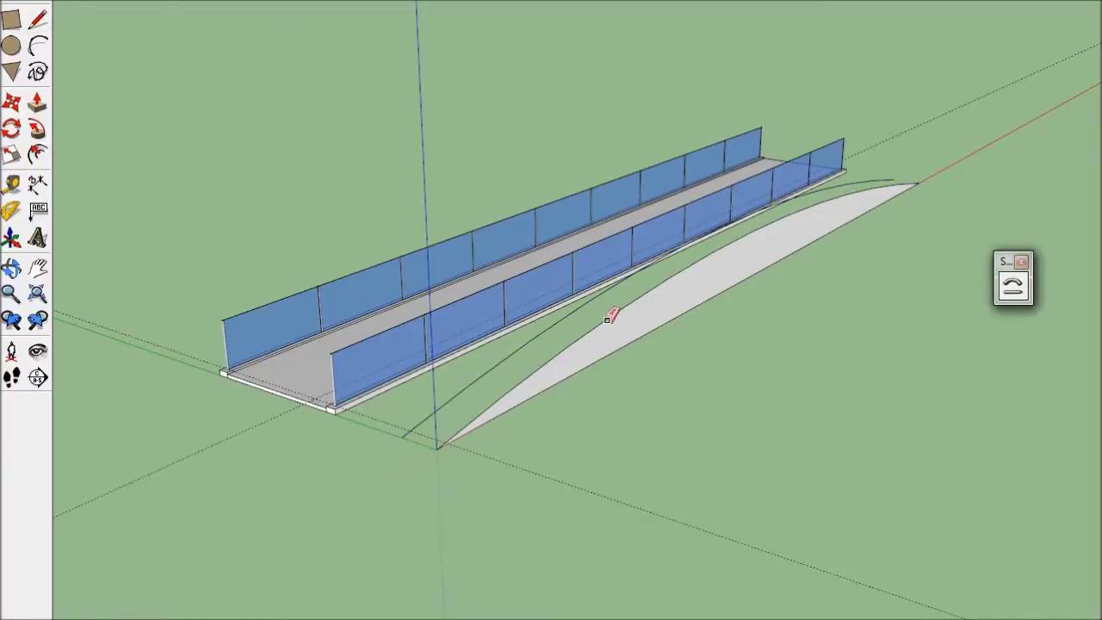
# Select the bridge group, start Shape Bender, and pick the straight edge as the bend reference.
pyautogui.moveTo(610, 313)
pyautogui.mouseDown(button='middle')
pyautogui.moveTo(510, 506)
pyautogui.moveTo(438, 451)
pyautogui.moveTo(357, 436)
pyautogui.mouseUp(button='middle')
pyautogui.scroll(-2, 355, 449)
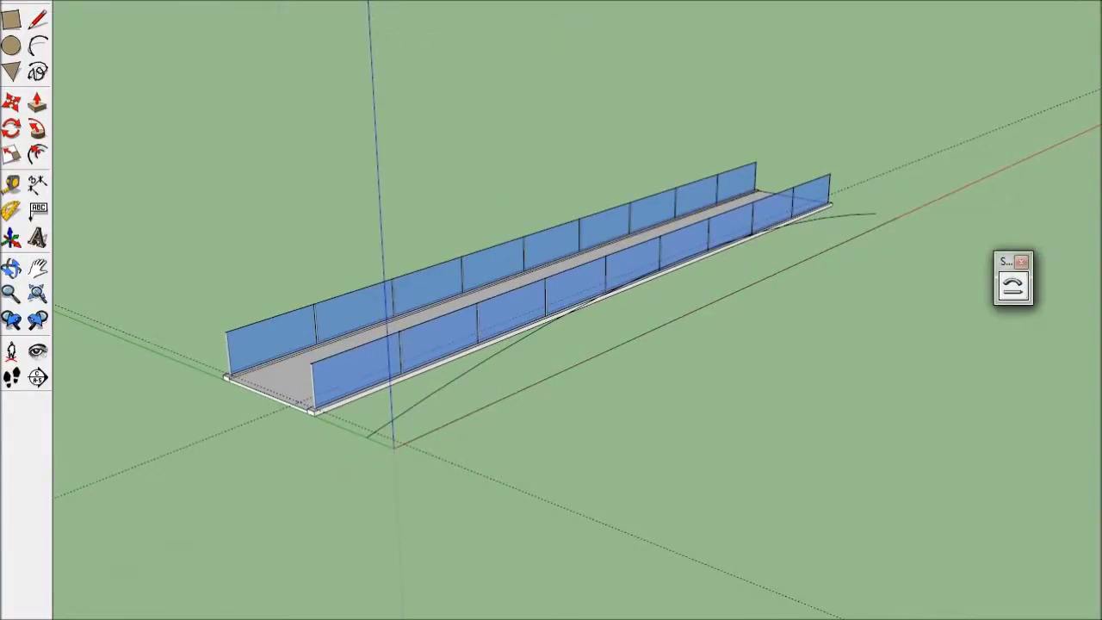
pyautogui.press('space')
pyautogui.click(496, 274)
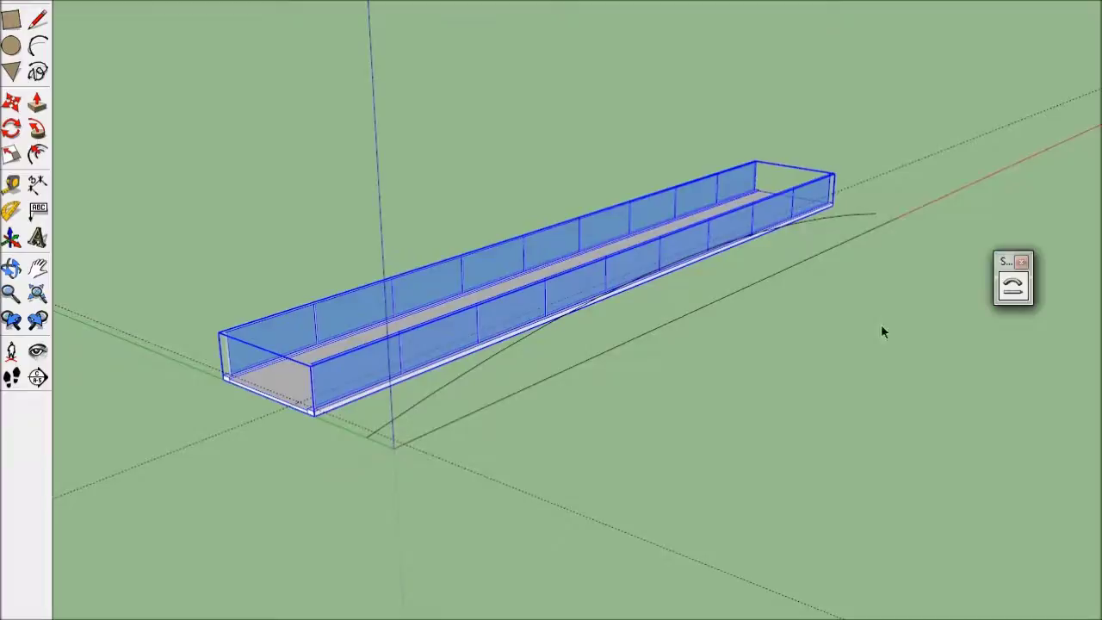
pyautogui.click(1013, 287)
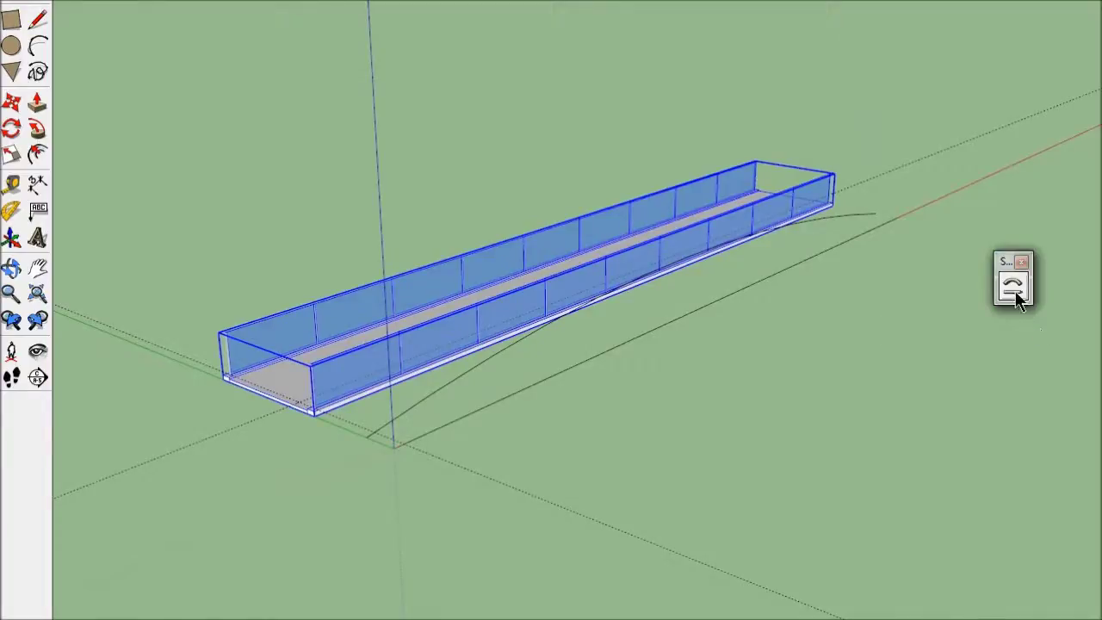
pyautogui.click(655, 339)
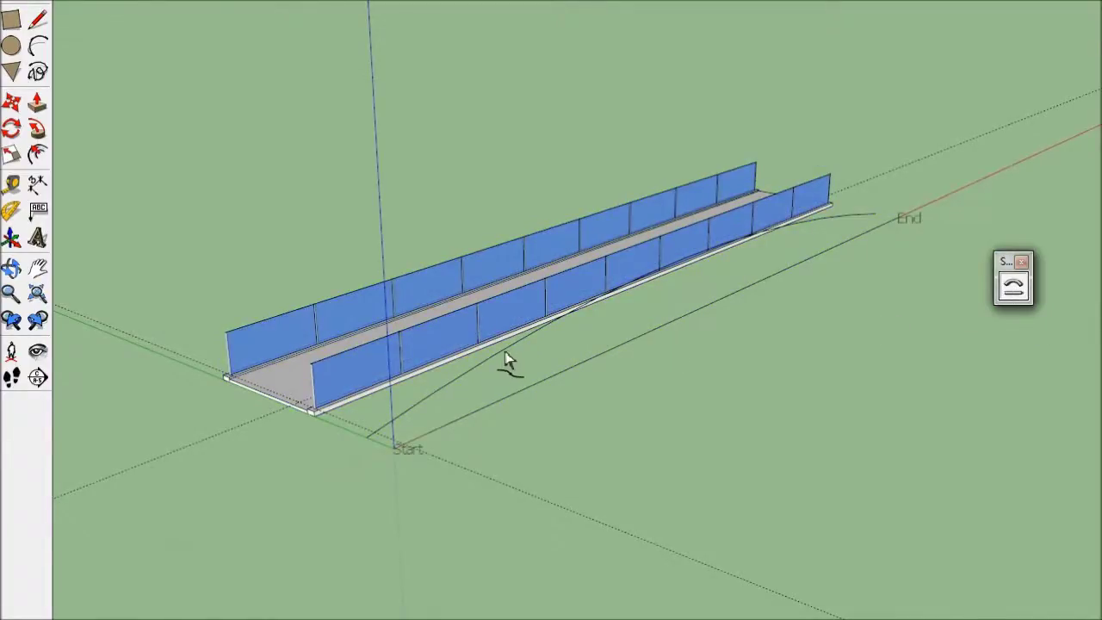
# Pick the arc curve as the bend path to preview the bent bridge.
pyautogui.click(506, 360)
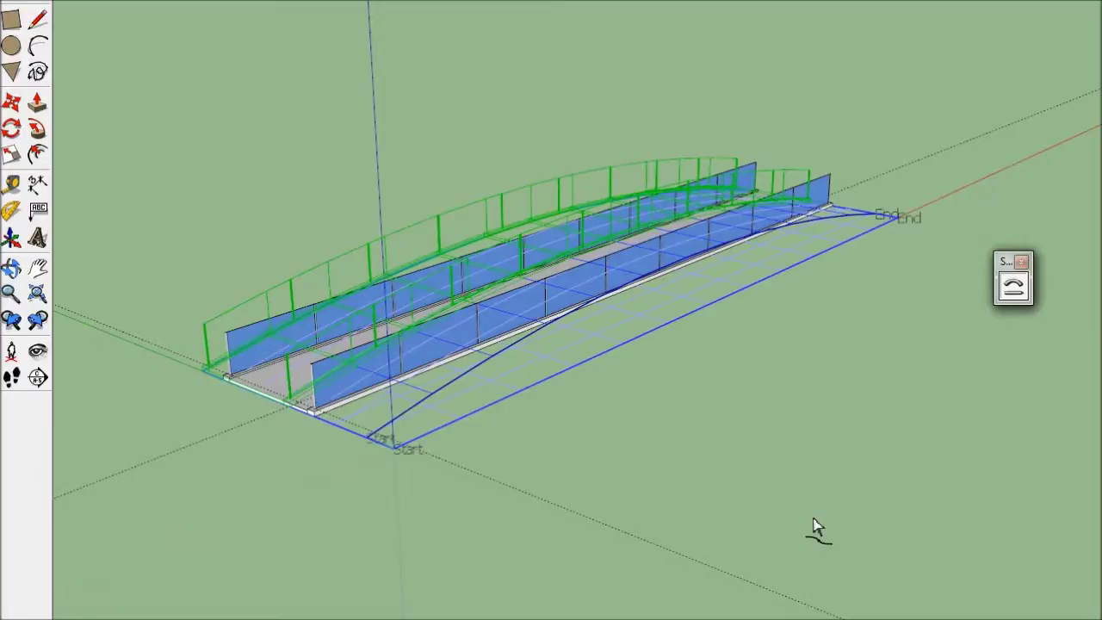
# Apply the bend, then delete the original straight bridge and the leftover arc curve.
pyautogui.press('Return')
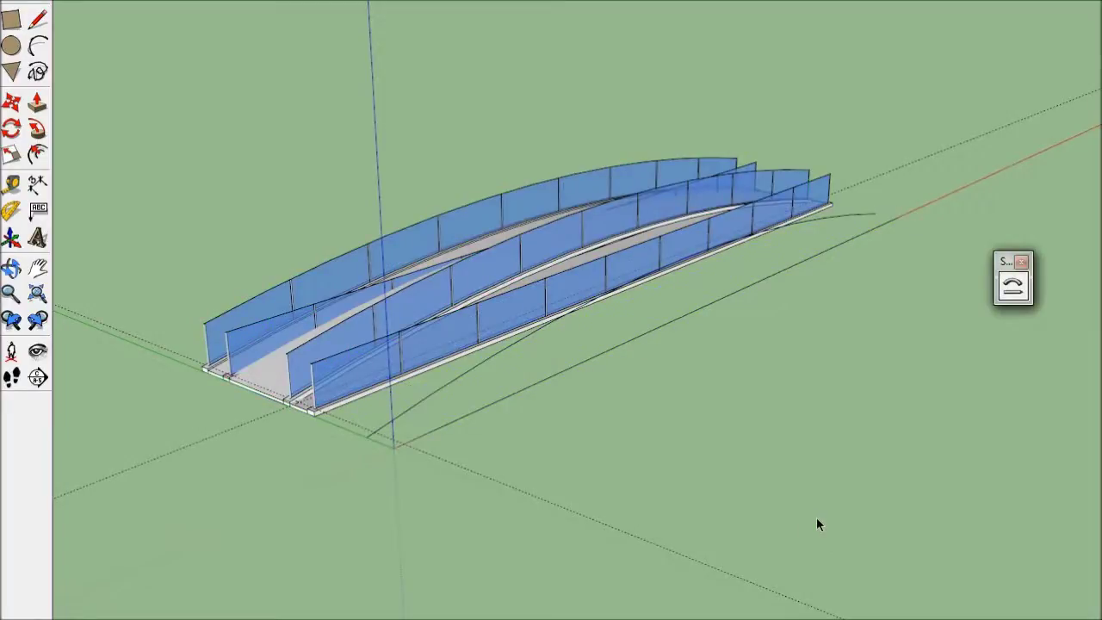
pyautogui.click(511, 306)
pyautogui.press('Delete')
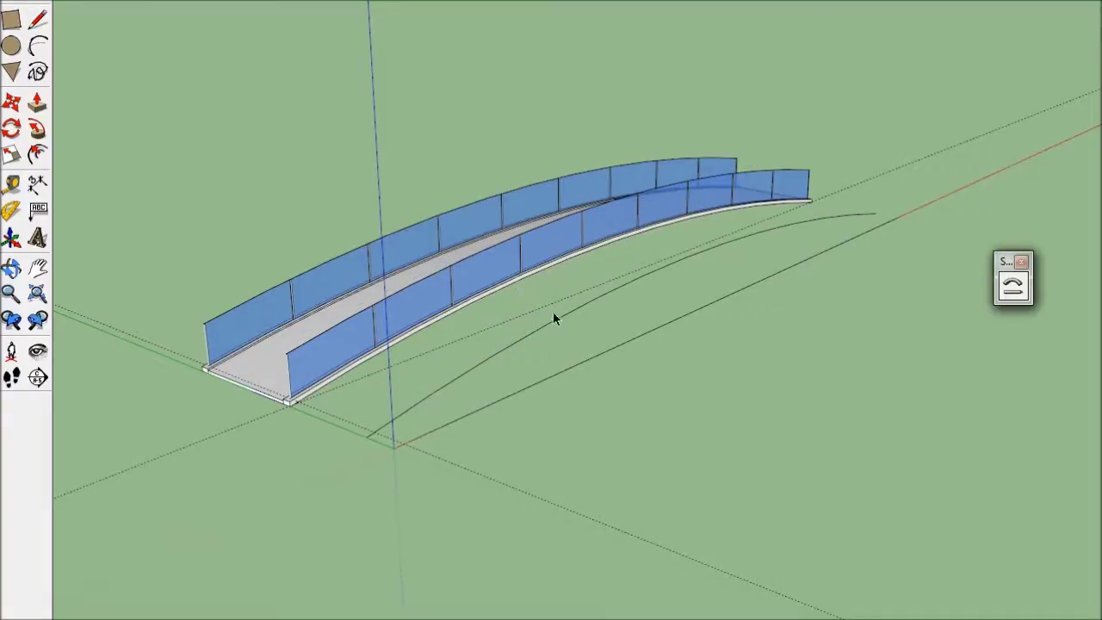
pyautogui.click(544, 329)
pyautogui.press('Delete')
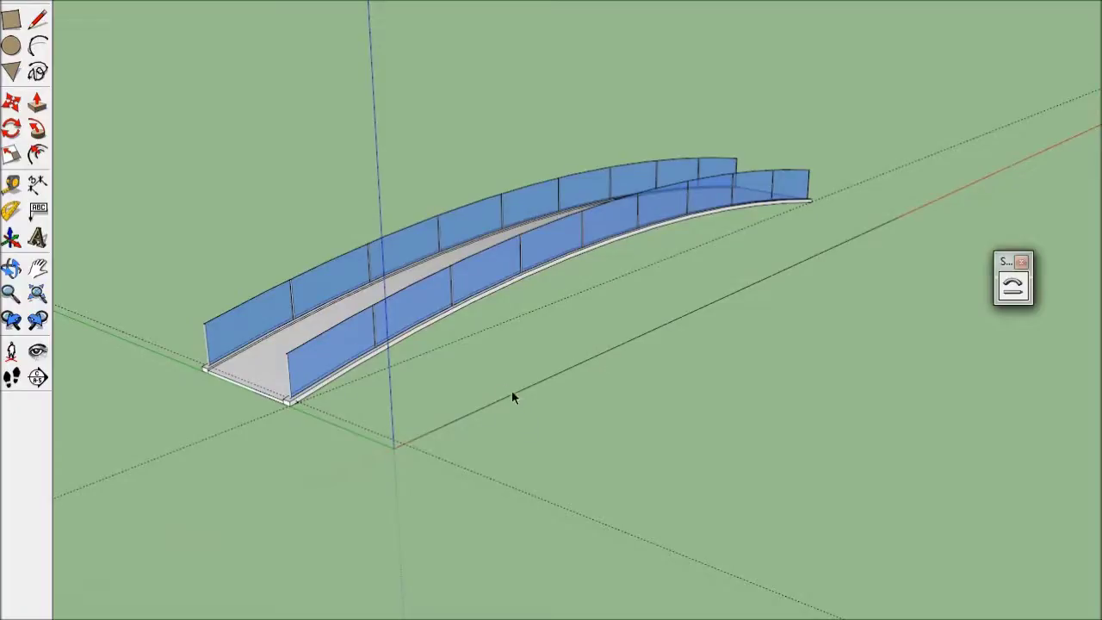
# Remove all guide lines with Edit > Delete Guides.
pyautogui.scroll(2, 284, 403)
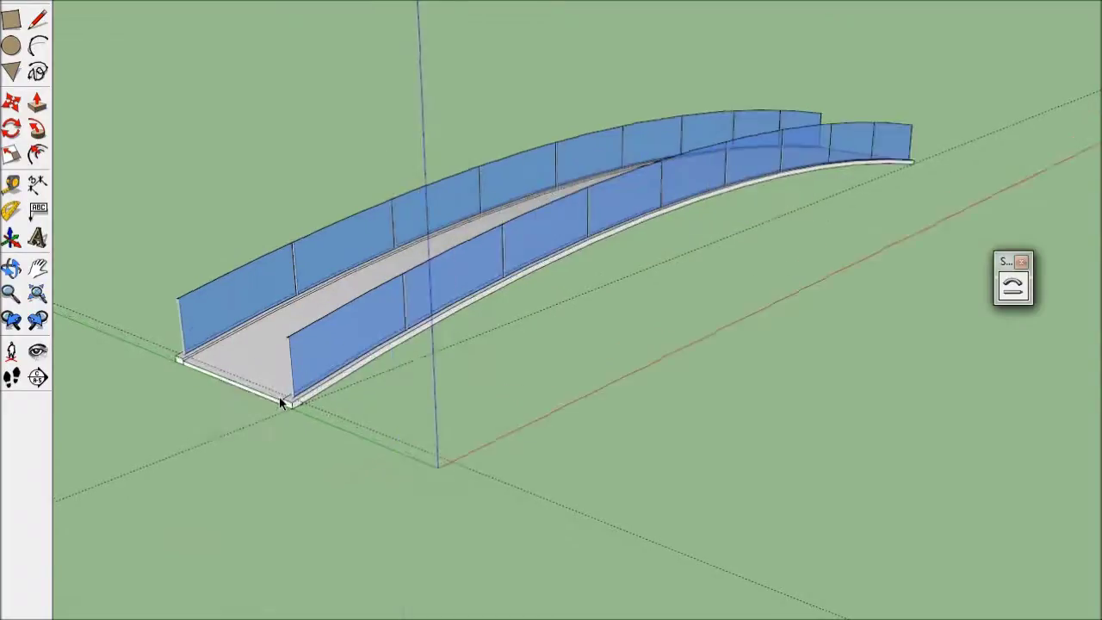
pyautogui.scroll(2, 282, 403)
pyautogui.click(101, 2)
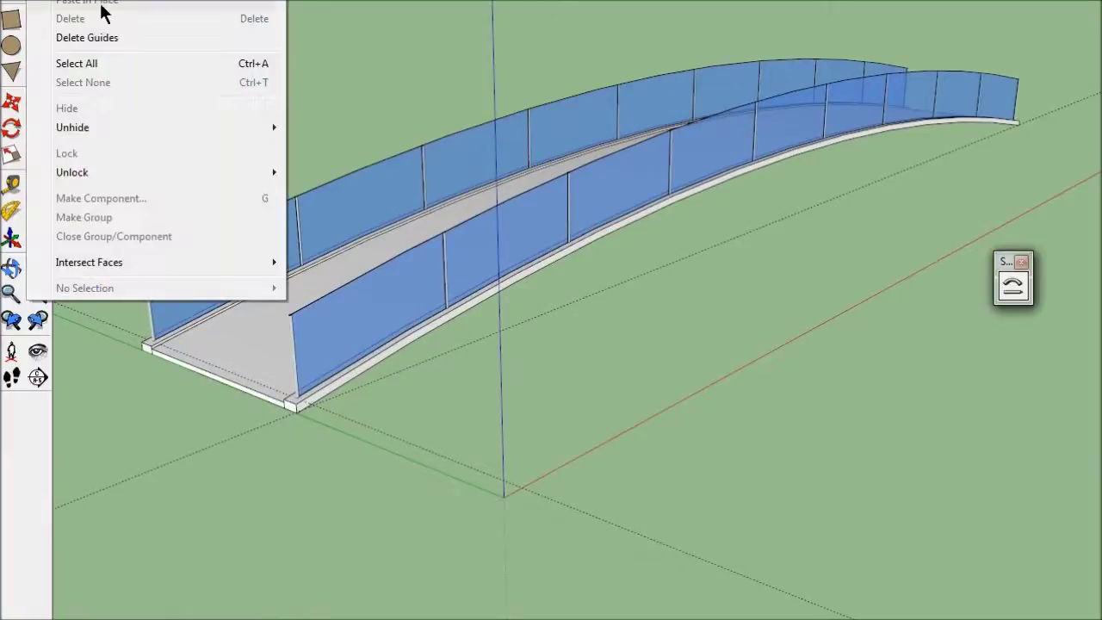
pyautogui.click(114, 36)
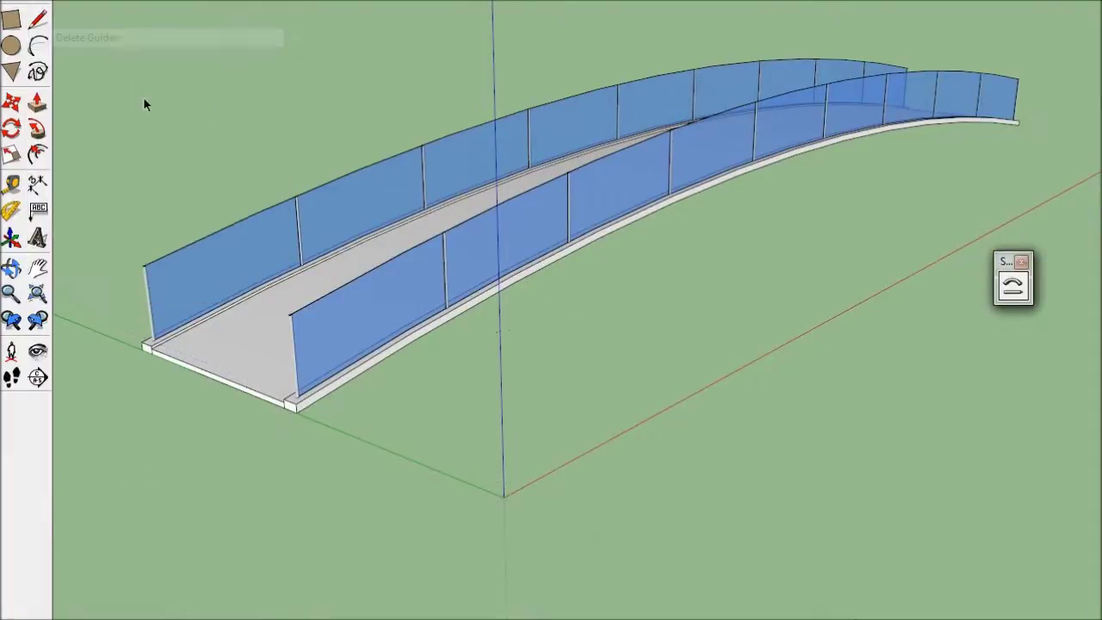
# Move the arched bridge's near corner onto the origin and zoom out.
pyautogui.click(11, 102)
pyautogui.moveTo(296, 413)
pyautogui.mouseDown()
pyautogui.moveTo(509, 474)
pyautogui.moveTo(504, 492)
pyautogui.mouseUp()
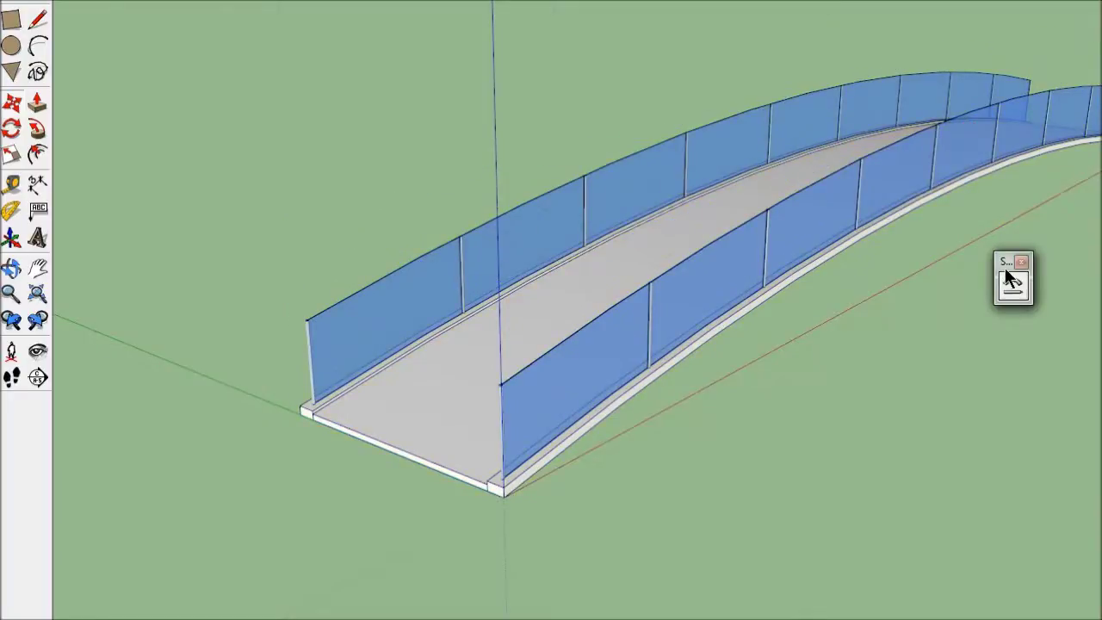
pyautogui.moveTo(1005, 268); pyautogui.dragTo(996, 51)
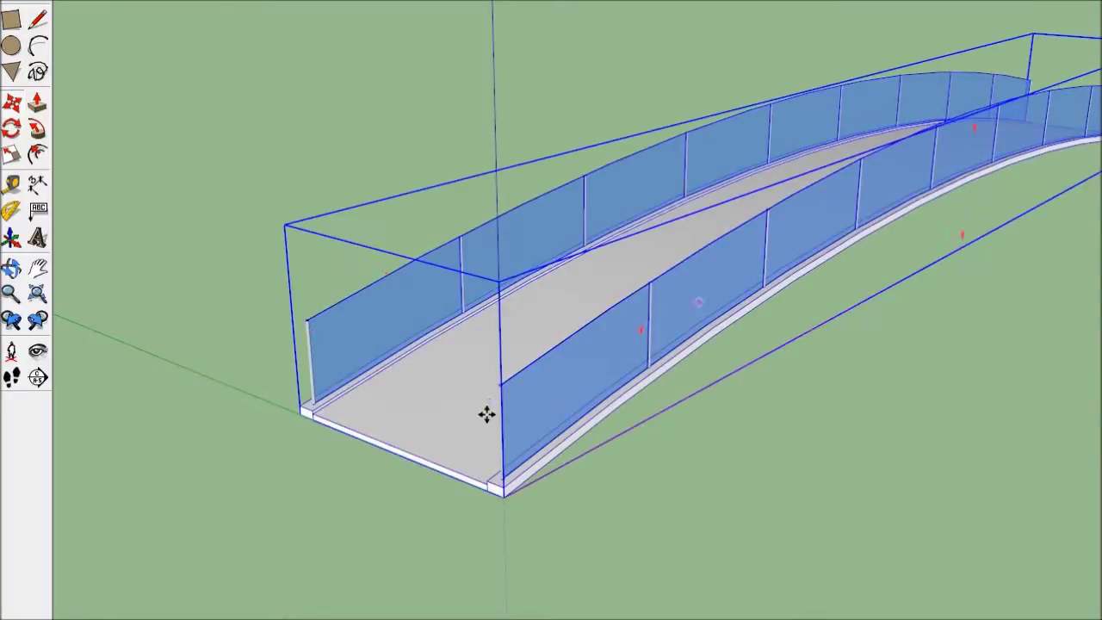
pyautogui.scroll(-3, 485, 422)
pyautogui.scroll(-3, 485, 448)
pyautogui.moveTo(812, 512); pyautogui.dragTo(655, 519, button='middle')
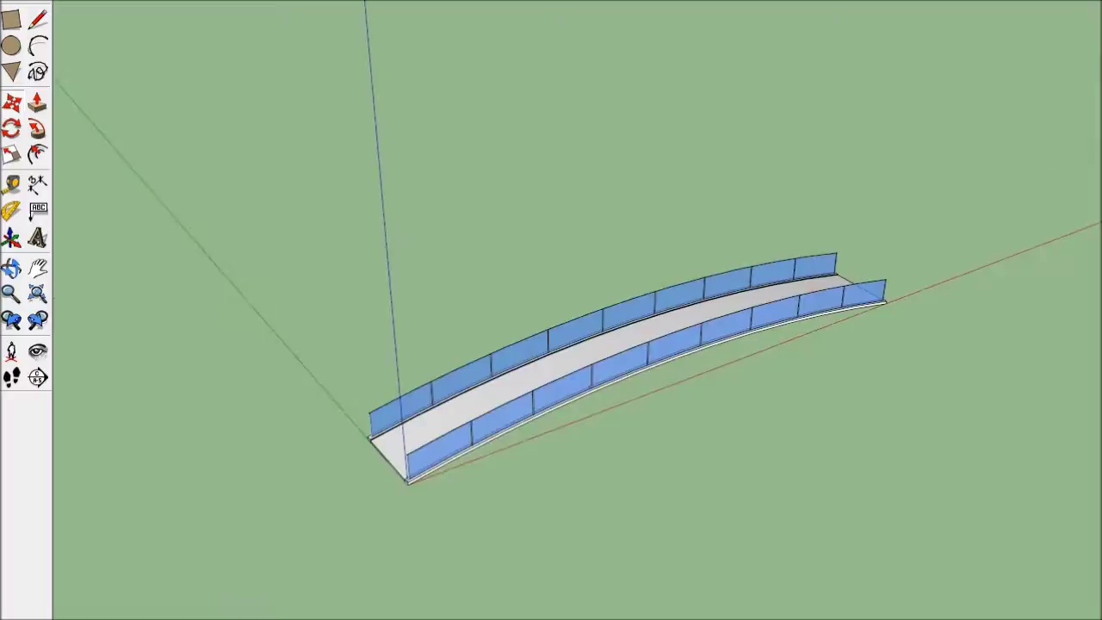
pyautogui.scroll(-3, 421, 111)
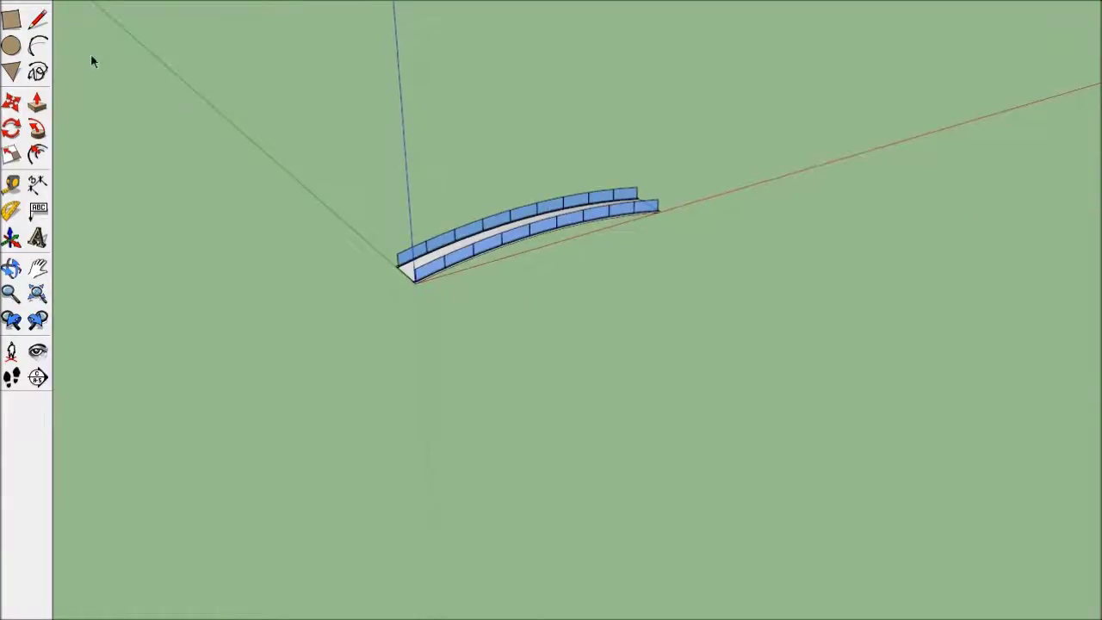
# Draw a rectangular ground face beneath the bridge.
pyautogui.click(11, 19)
pyautogui.click(1006, 366)
pyautogui.click(399, 398)
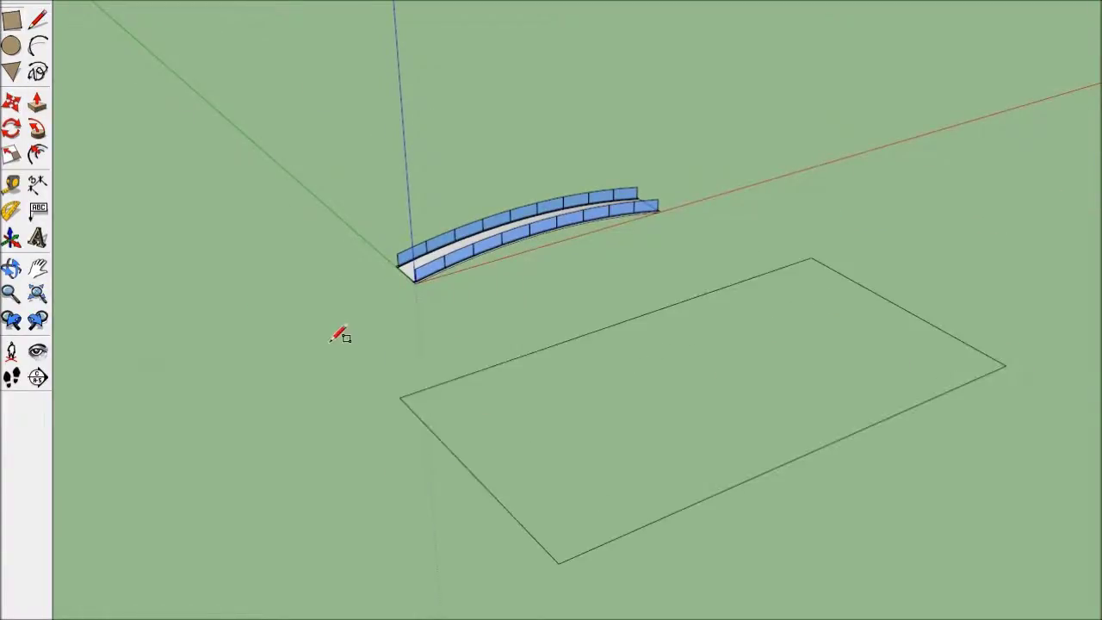
pyautogui.click(103, 210)
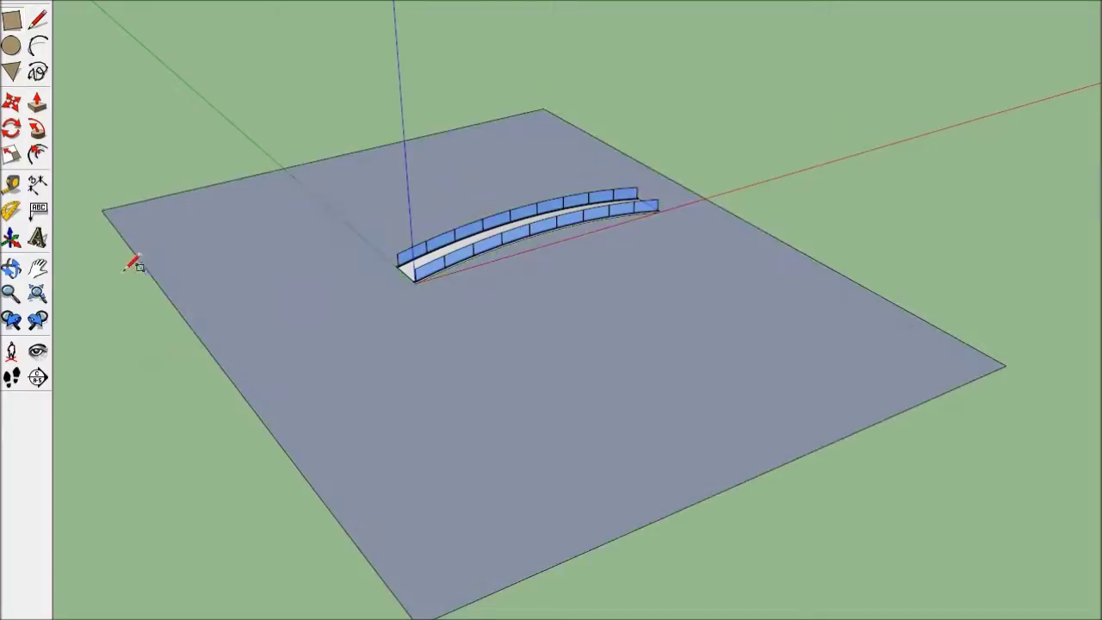
# Push the ground's right and far edges outward to enlarge it around the bridge.
pyautogui.click(11, 102)
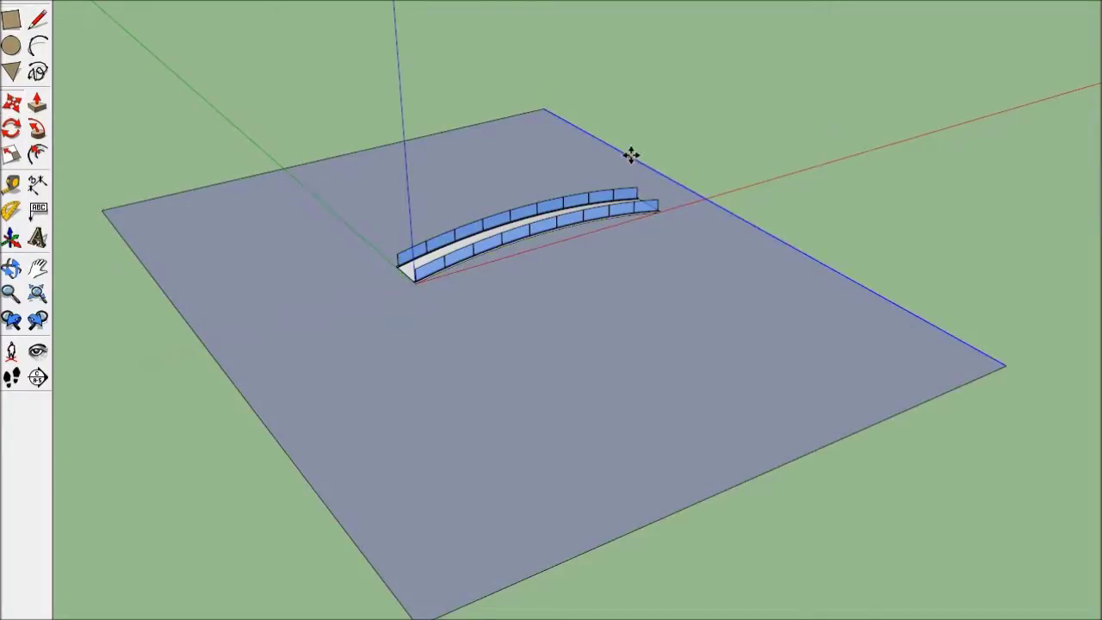
pyautogui.click(631, 155)
pyautogui.click(829, 105)
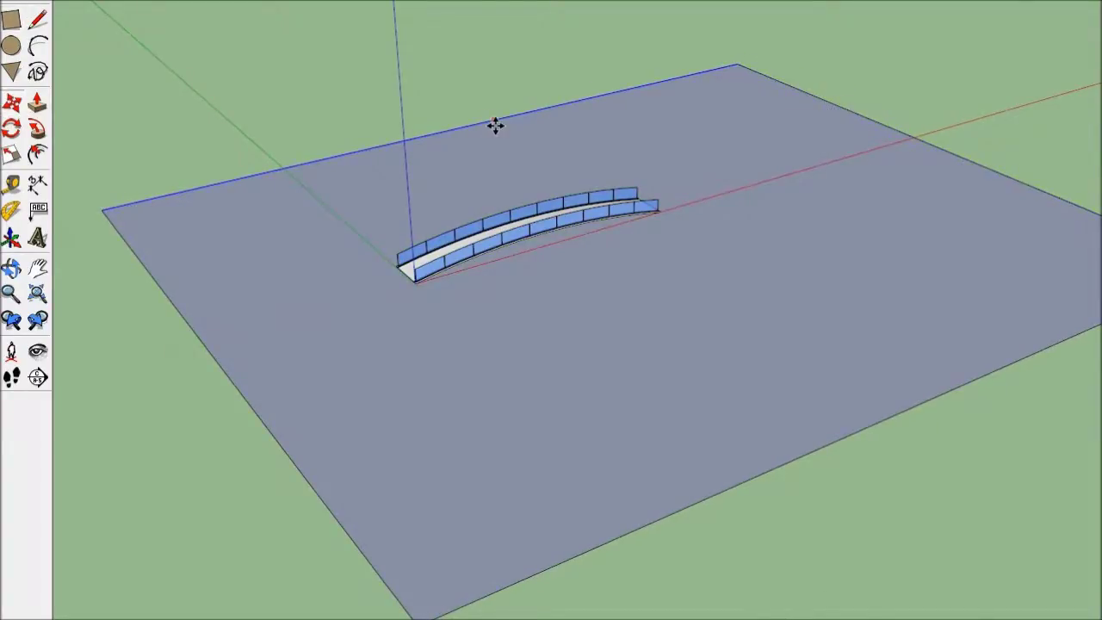
pyautogui.click(495, 125)
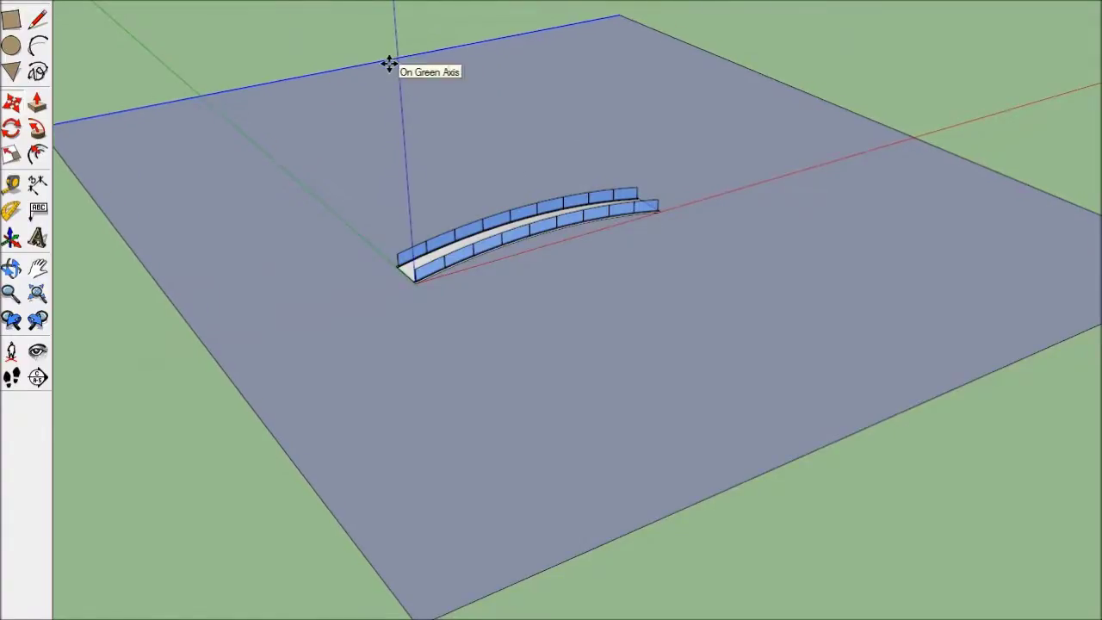
pyautogui.click(389, 65)
pyautogui.moveTo(711, 511); pyautogui.dragTo(536, 551, button='middle')
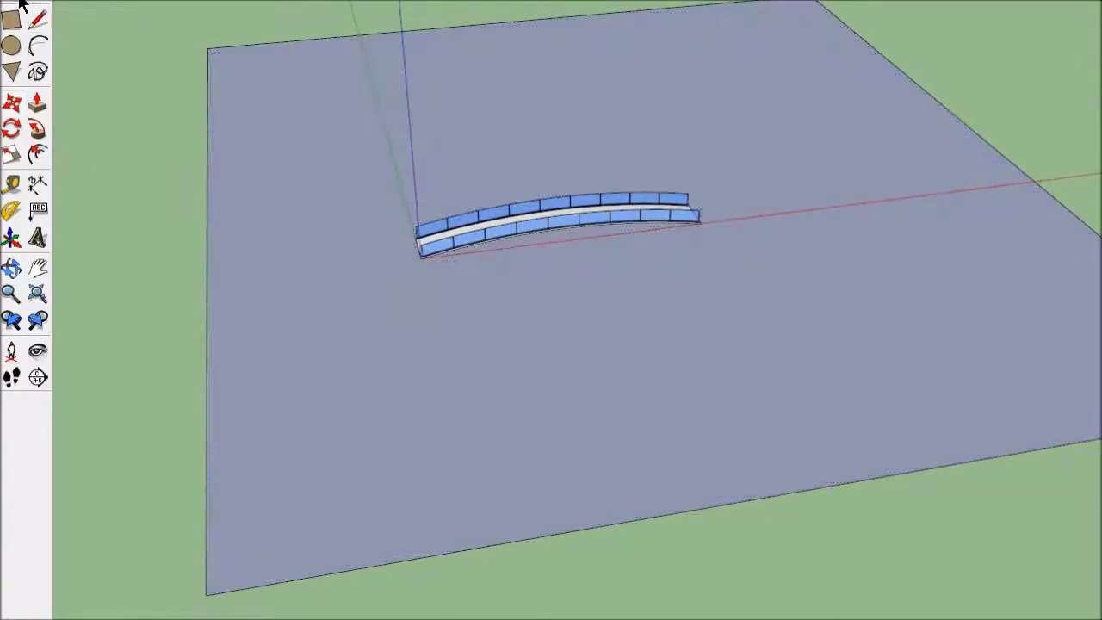
# Reverse the ground face to its front side and draw a line across it.
pyautogui.rightClick(274, 319)
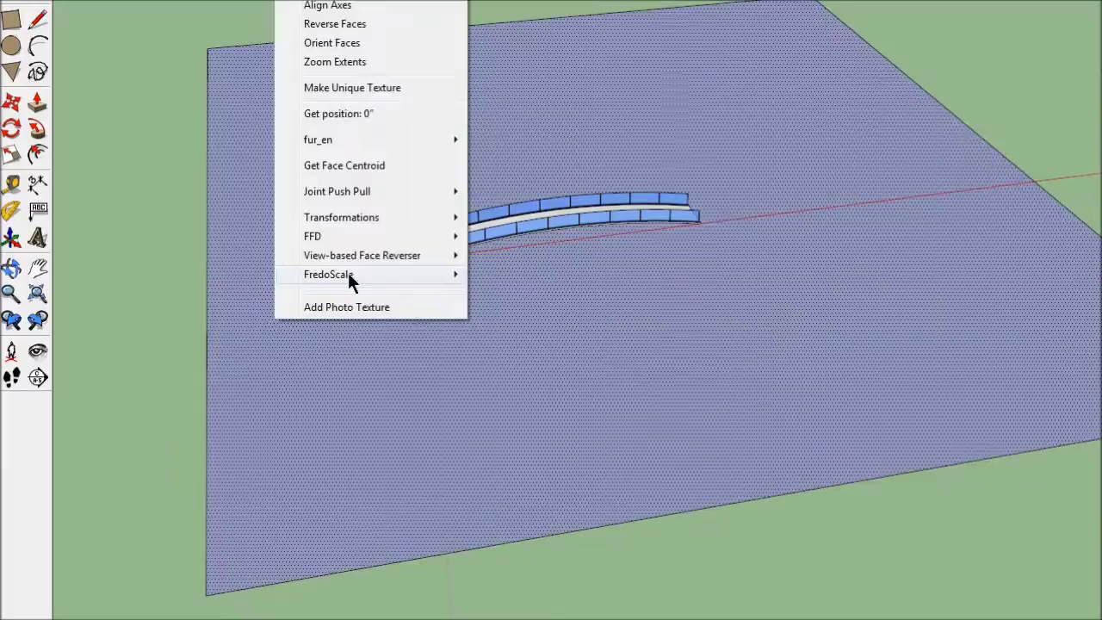
pyautogui.click(344, 24)
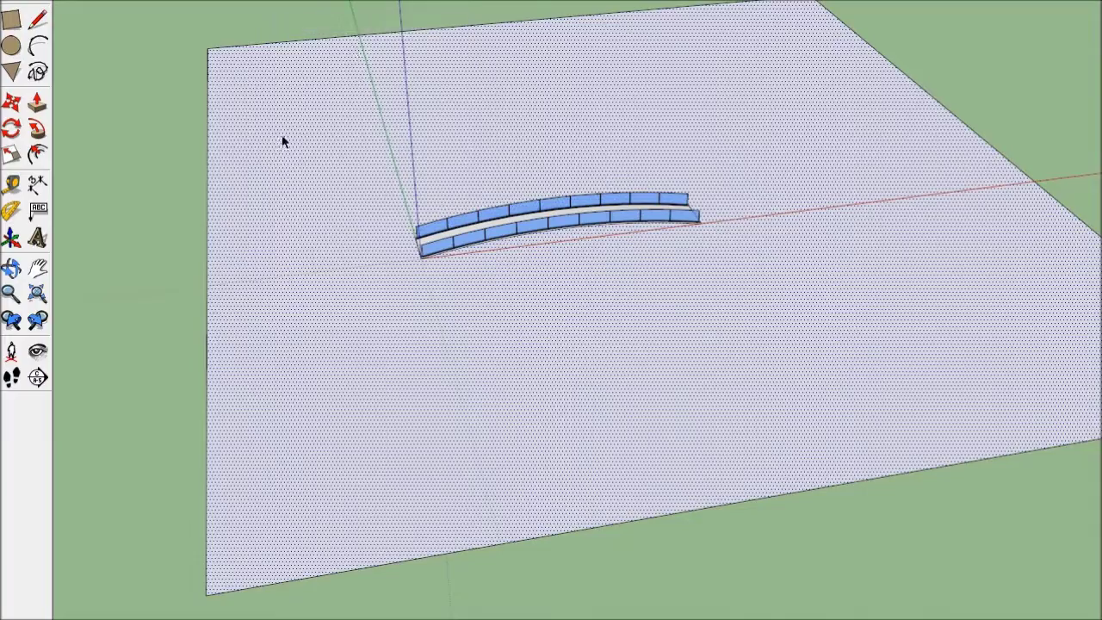
pyautogui.click(37, 19)
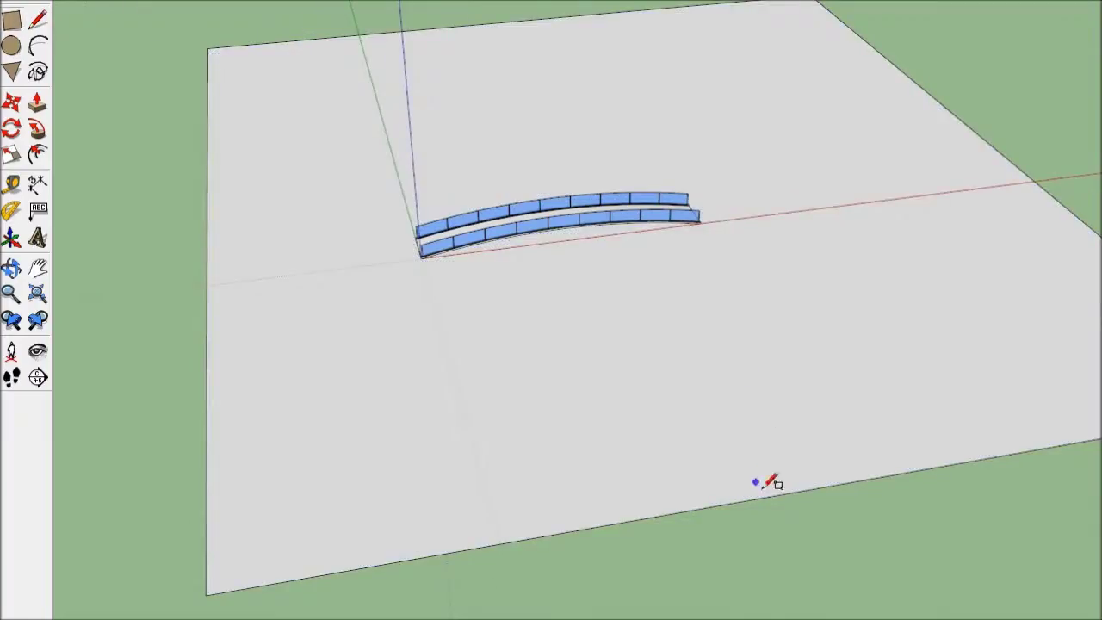
pyautogui.click(777, 495)
pyautogui.click(509, 24)
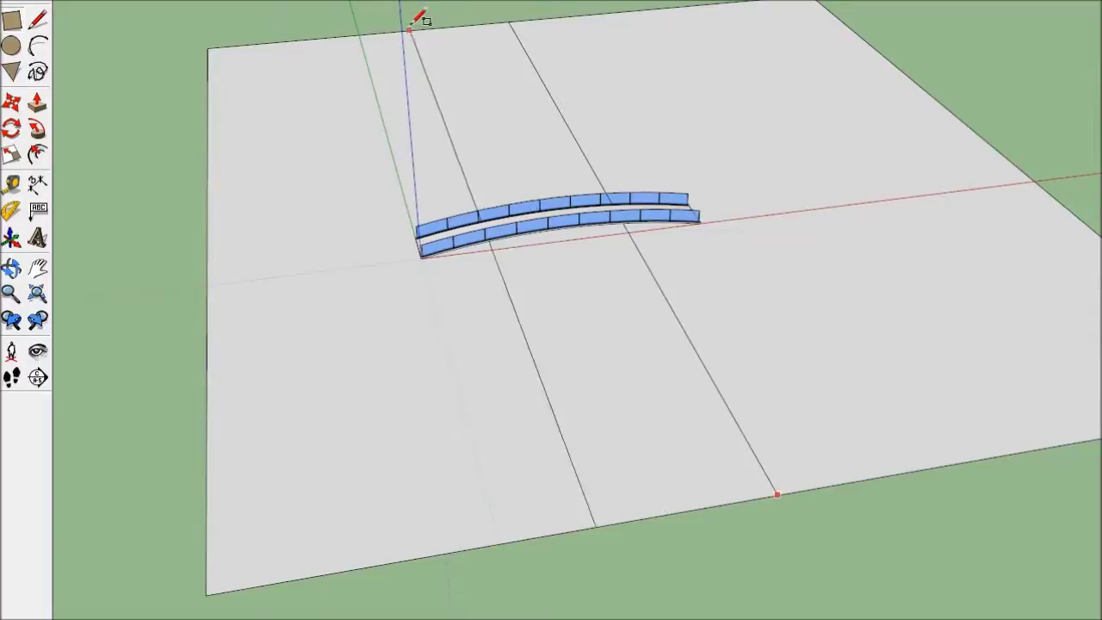
pyautogui.click(387, 33)
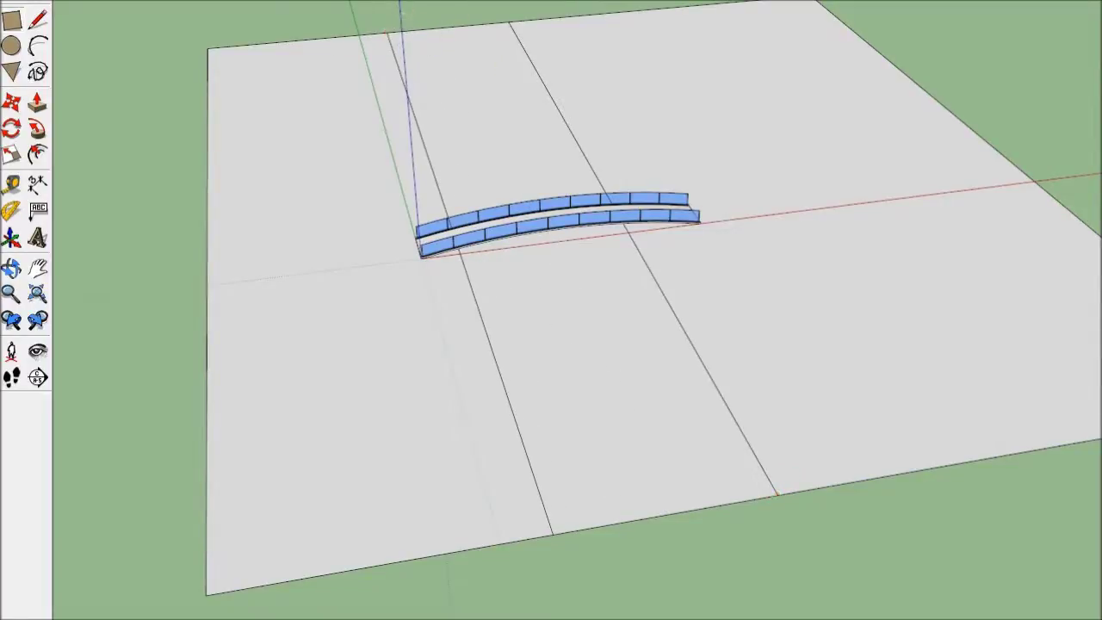
# Add a second parallel line along the red axis and select the strip between them.
pyautogui.click(566, 124)
pyautogui.click(11, 103)
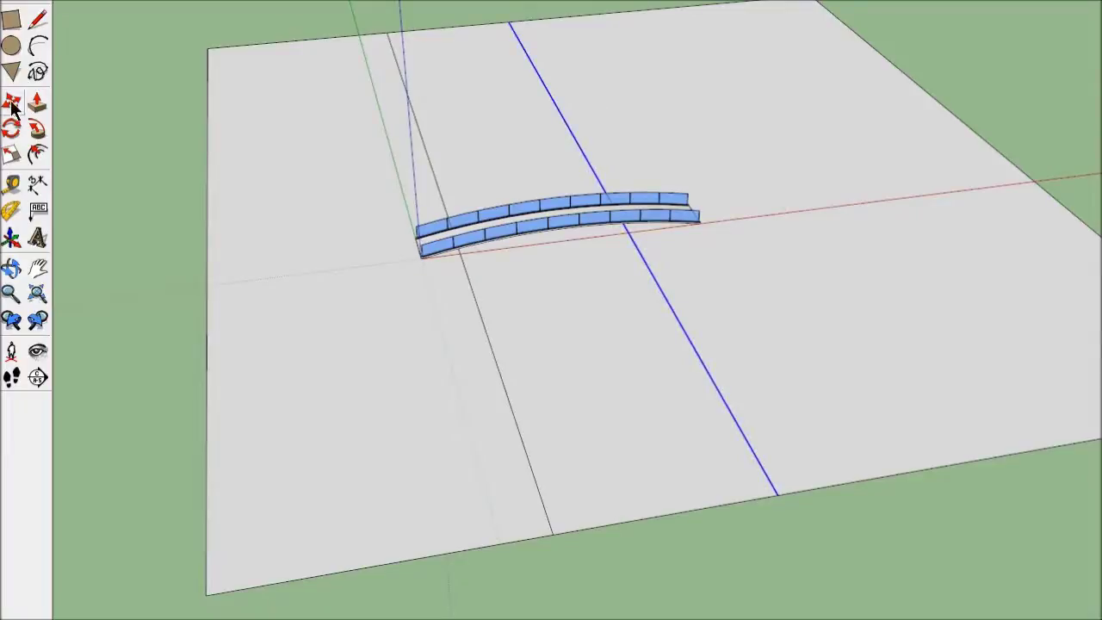
pyautogui.click(566, 124)
pyautogui.click(594, 118)
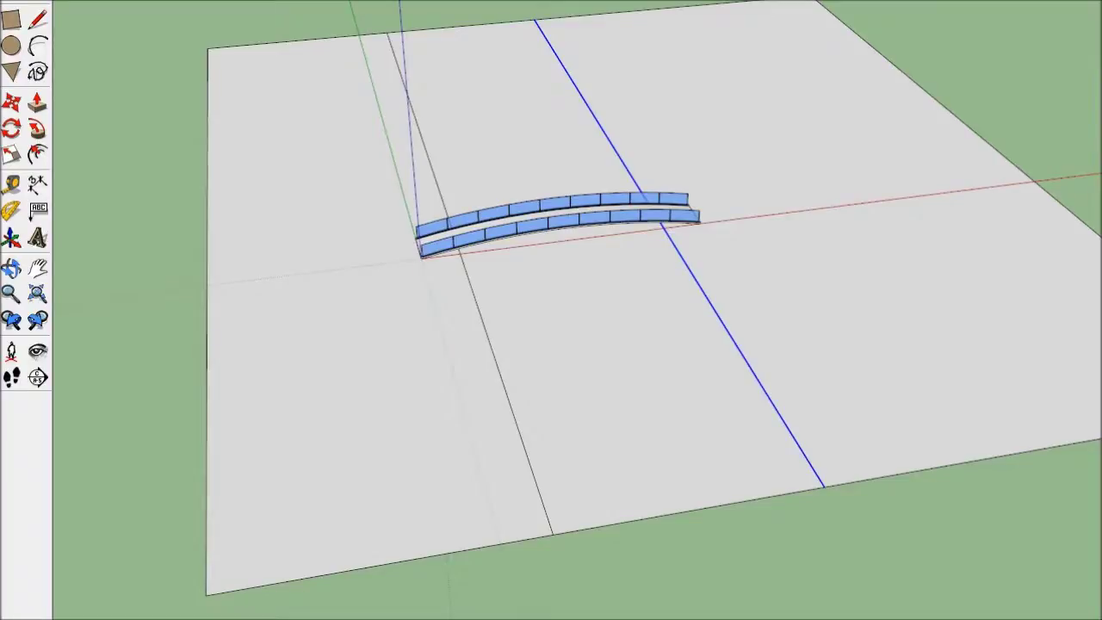
pyautogui.click(552, 135)
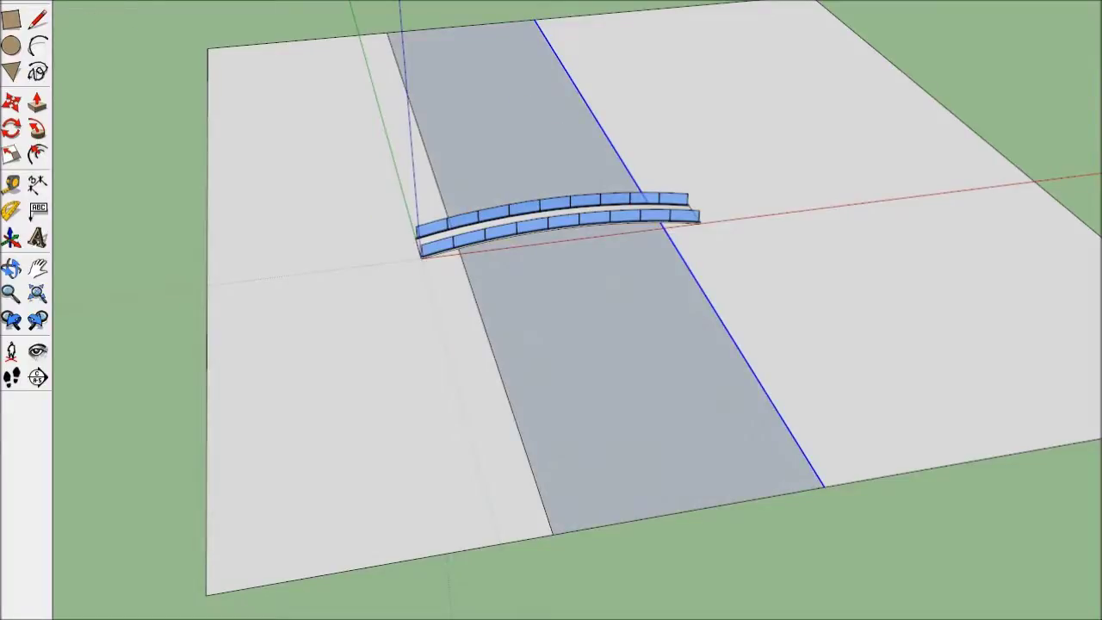
# Paint the strip under the bridge with the water texture.
pyautogui.click(522, 97)
pyautogui.moveTo(284, 393); pyautogui.dragTo(505, 357, button='middle')
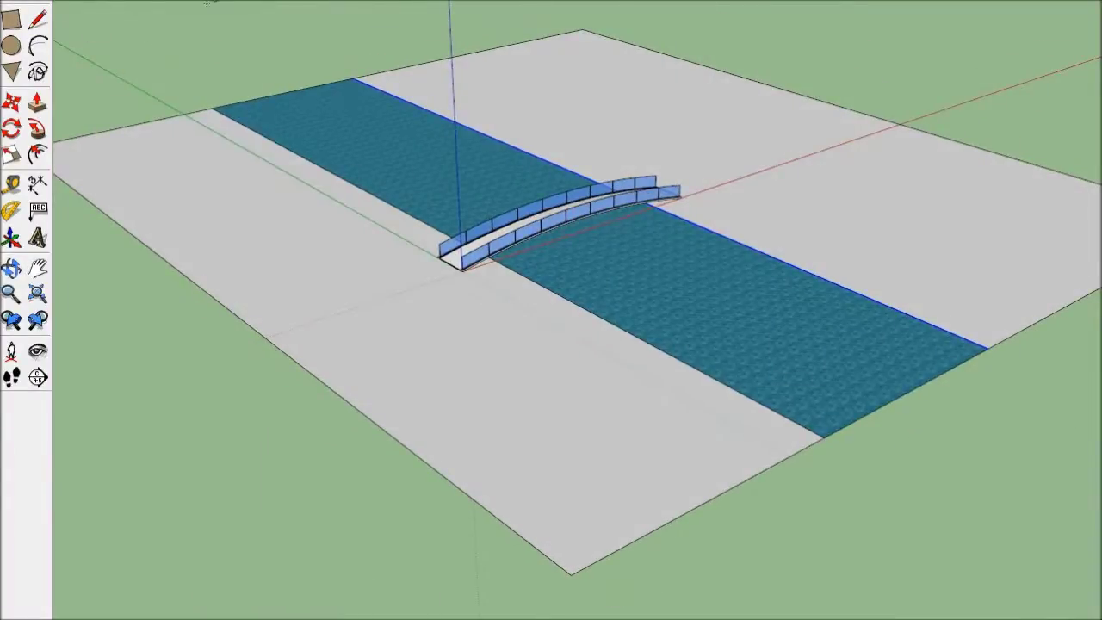
pyautogui.moveTo(431, 86)
pyautogui.mouseDown(button='middle')
pyautogui.moveTo(707, 152)
pyautogui.moveTo(762, 147)
pyautogui.mouseUp(button='middle')
# Draw a road edge across the ground and paint both road strips dark grey.
pyautogui.click(37, 19)
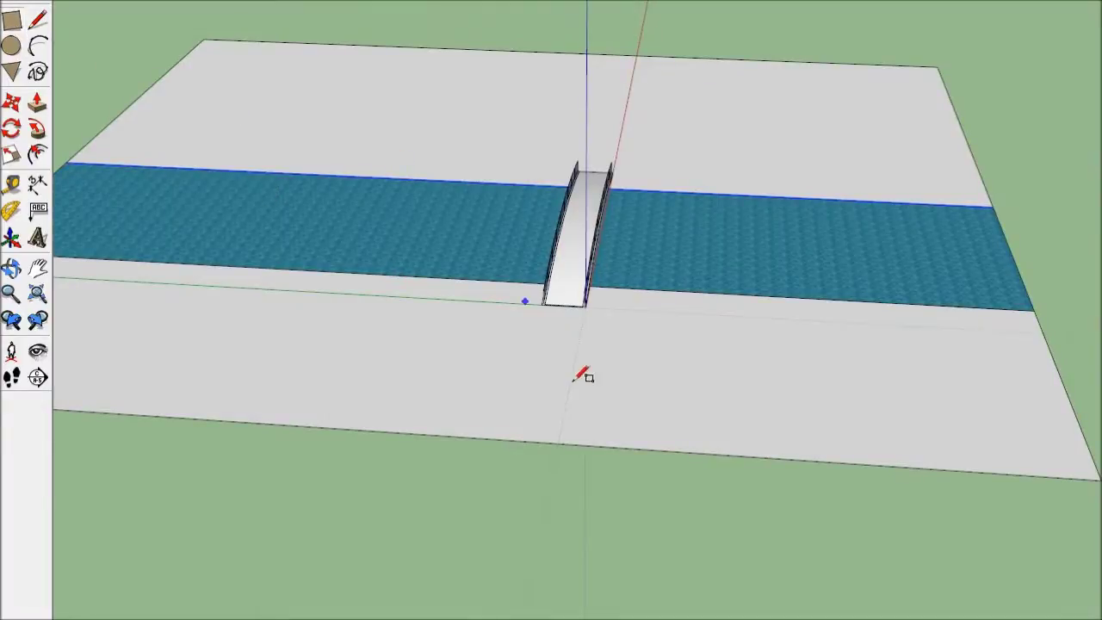
pyautogui.click(558, 443)
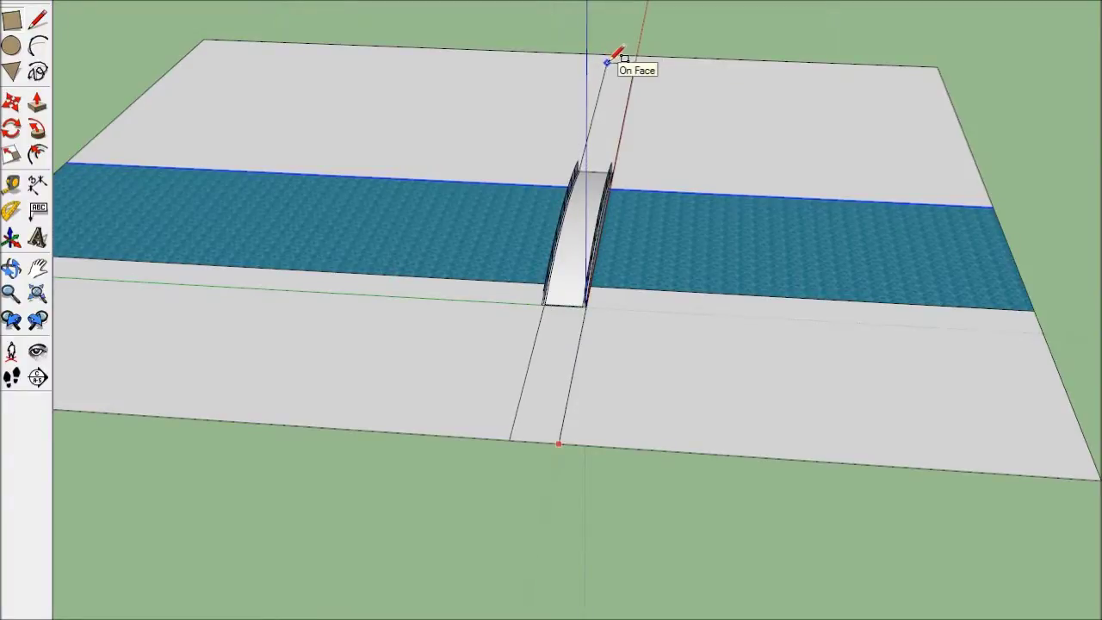
pyautogui.click(607, 63)
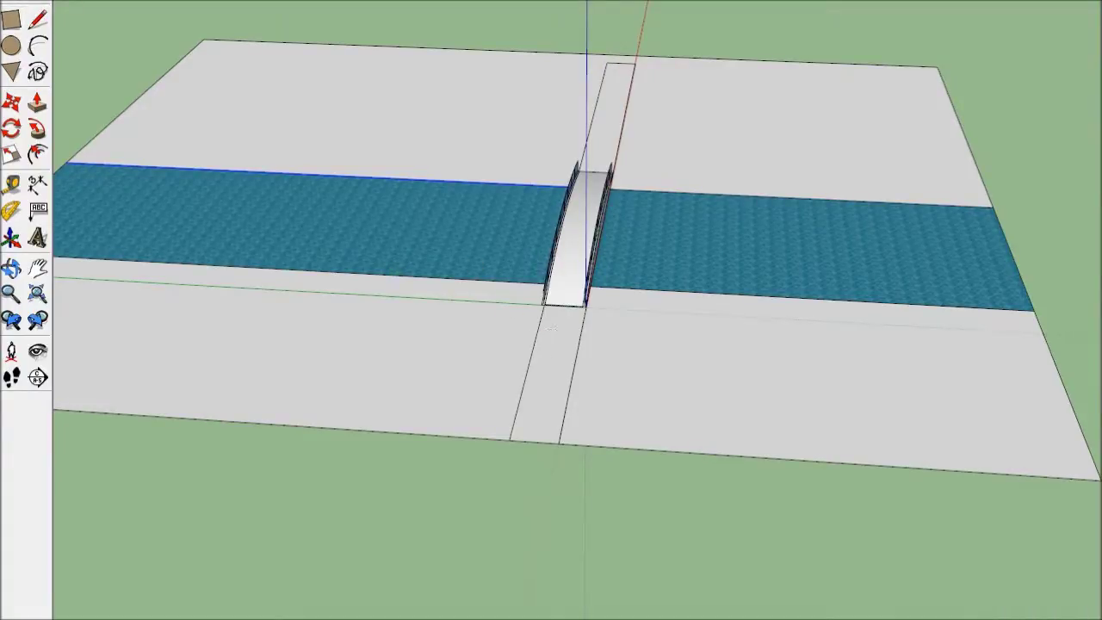
pyautogui.click(568, 303)
pyautogui.click(623, 94)
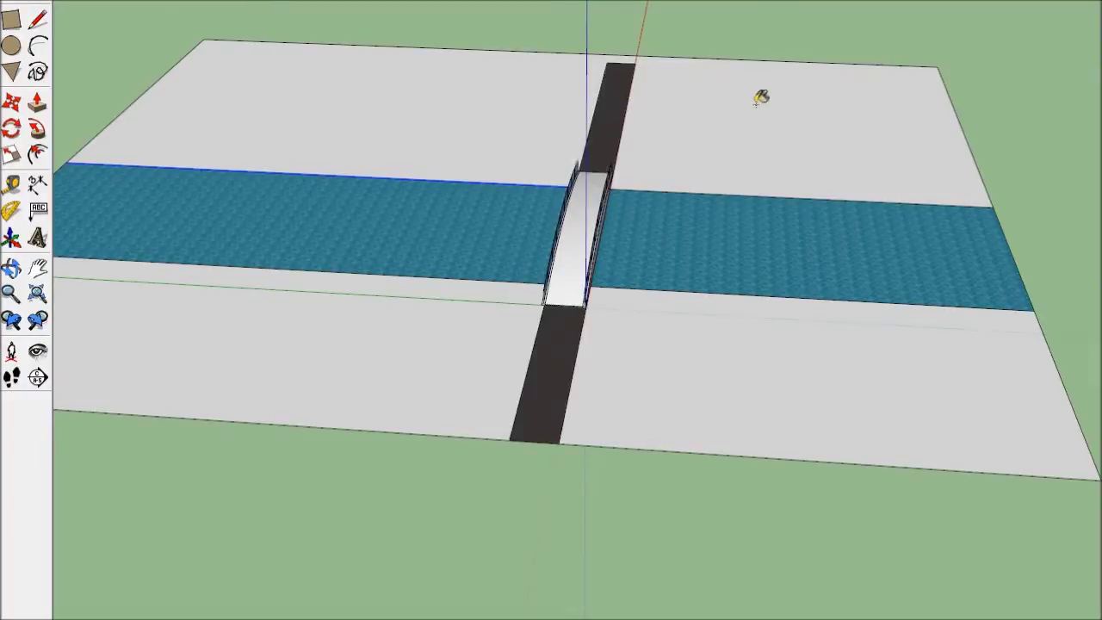
pyautogui.moveTo(763, 94); pyautogui.dragTo(148, 320, button='middle')
pyautogui.scroll(-5, 660, 335)
pyautogui.scroll(5, 763, 246)
pyautogui.scroll(2, 753, 258)
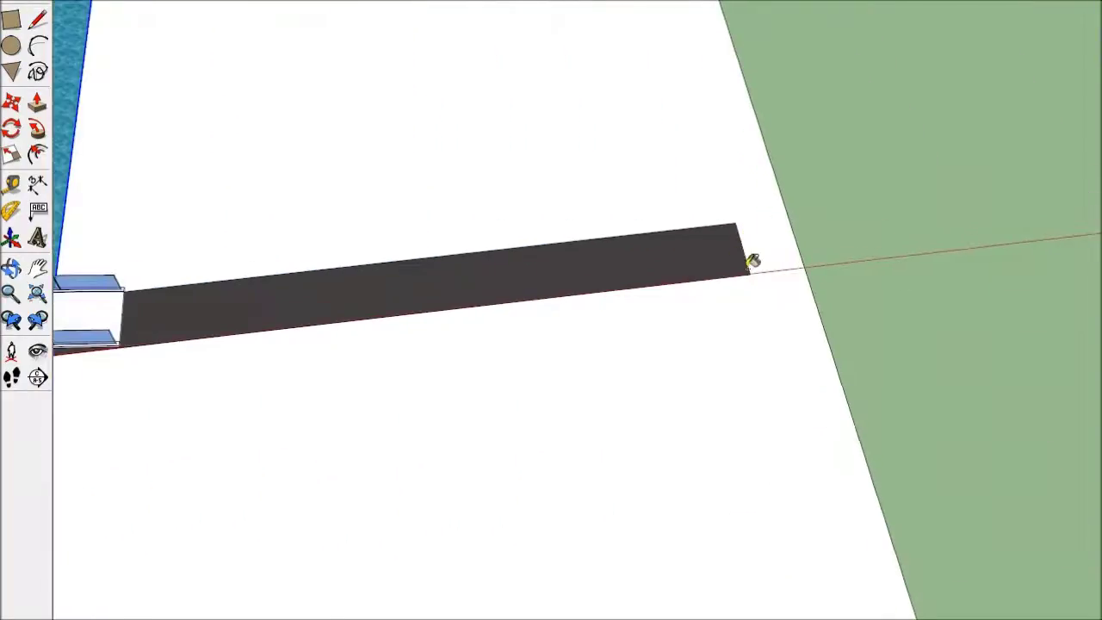
pyautogui.scroll(-3, 761, 258)
pyautogui.scroll(-3, 762, 259)
pyautogui.moveTo(90, 214); pyautogui.dragTo(217, 129, button='middle')
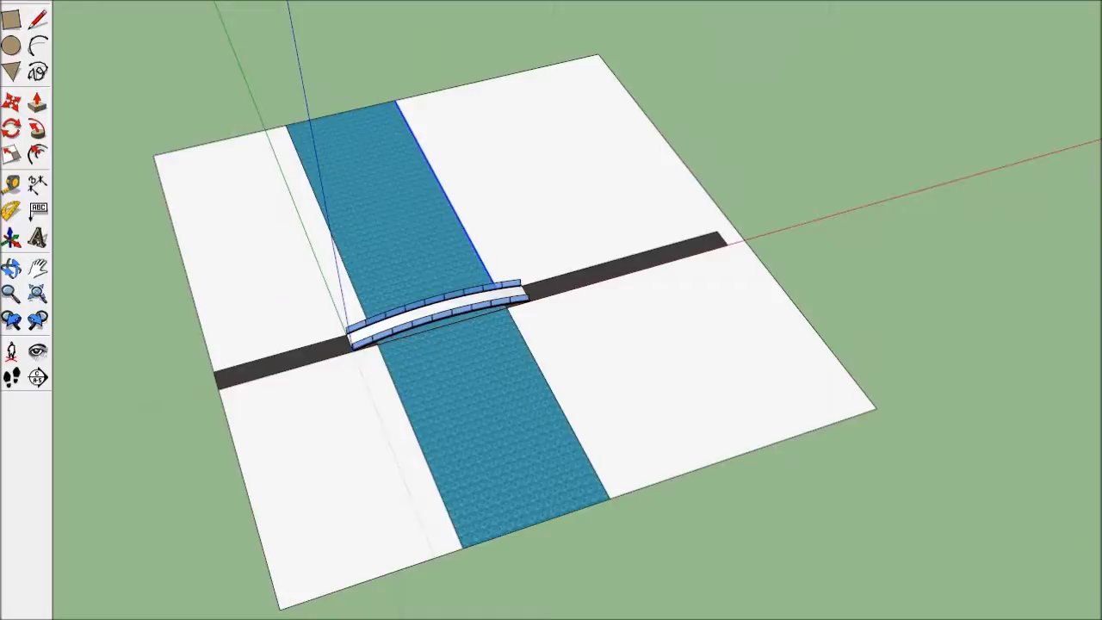
# Paint all four ground quadrants grass green.
pyautogui.click(250, 203)
pyautogui.click(656, 129)
pyautogui.click(652, 370)
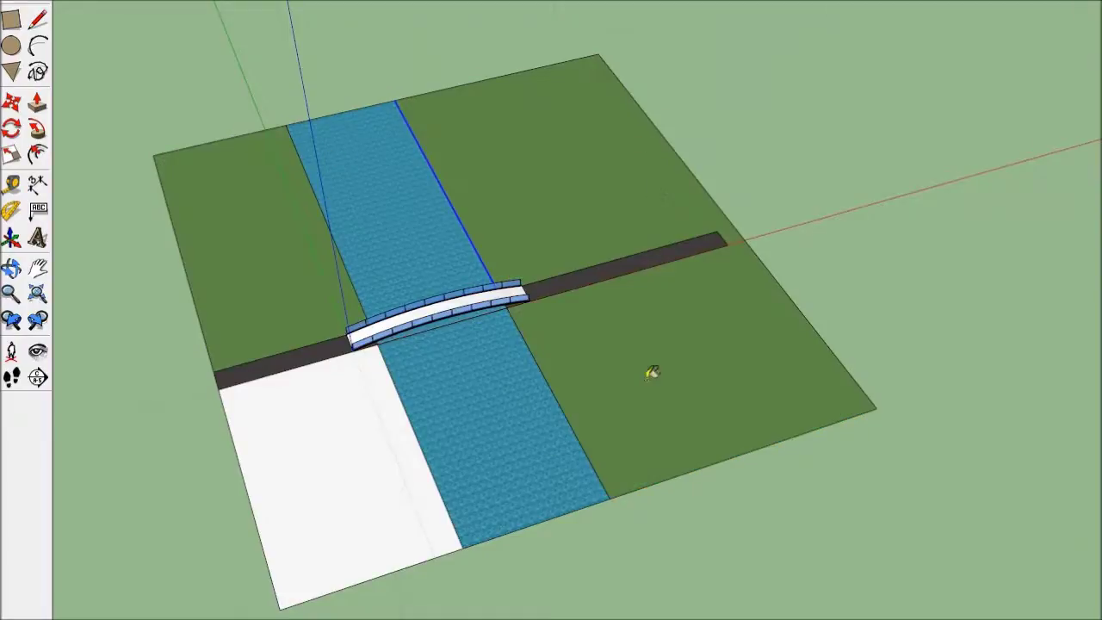
pyautogui.click(353, 465)
pyautogui.moveTo(371, 458); pyautogui.dragTo(642, 339, button='middle')
pyautogui.scroll(3, 279, 337)
pyautogui.scroll(2, 508, 350)
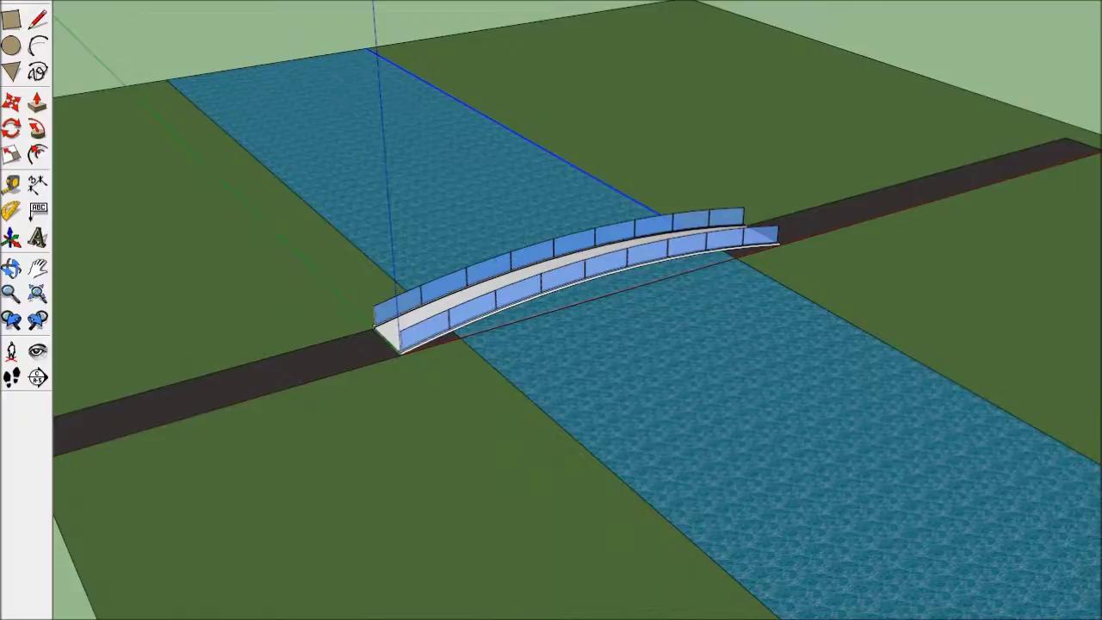
# Place three tree components on the far and left banks.
pyautogui.click(652, 48)
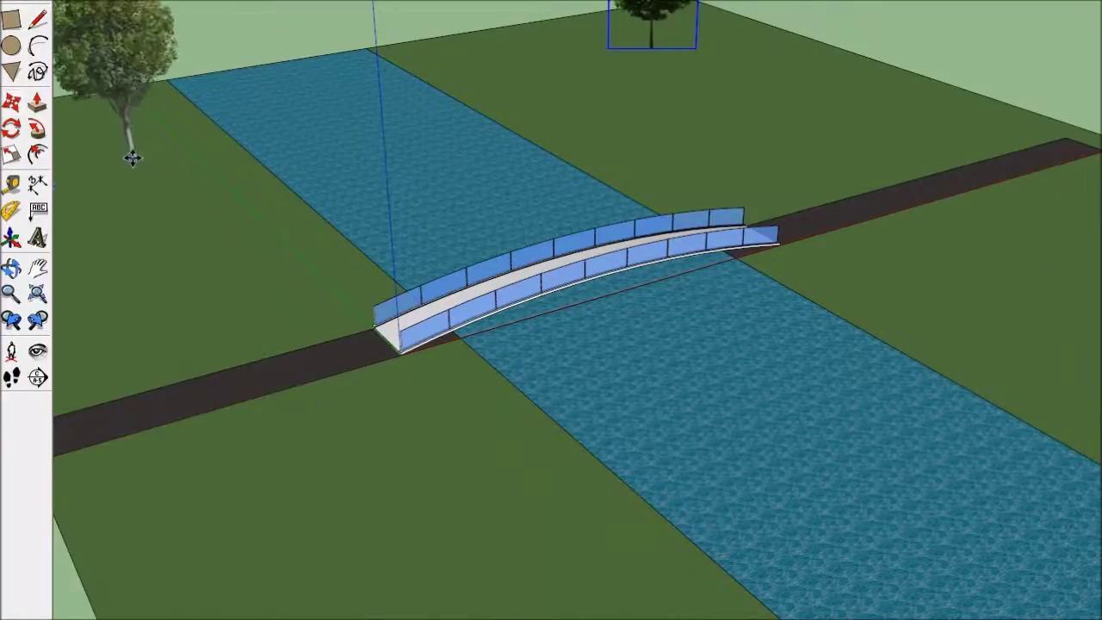
pyautogui.keyDown('ctrl'); pyautogui.moveTo(189, 168); pyautogui.dragTo(65, 112); pyautogui.keyUp('ctrl')
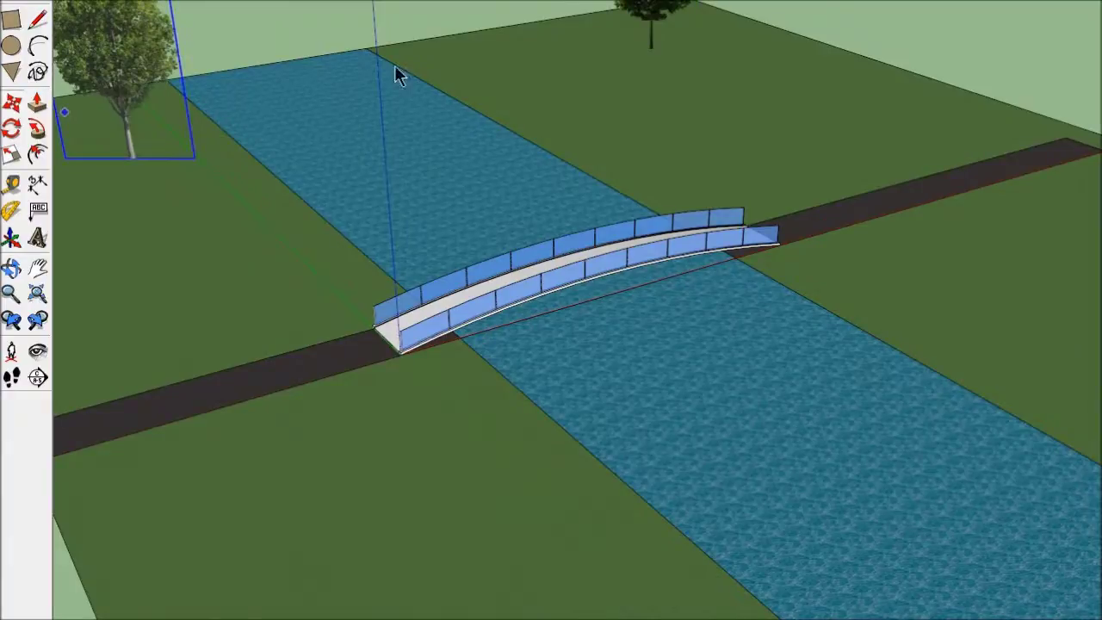
pyautogui.click(711, 99)
pyautogui.scroll(-2, 732, 427)
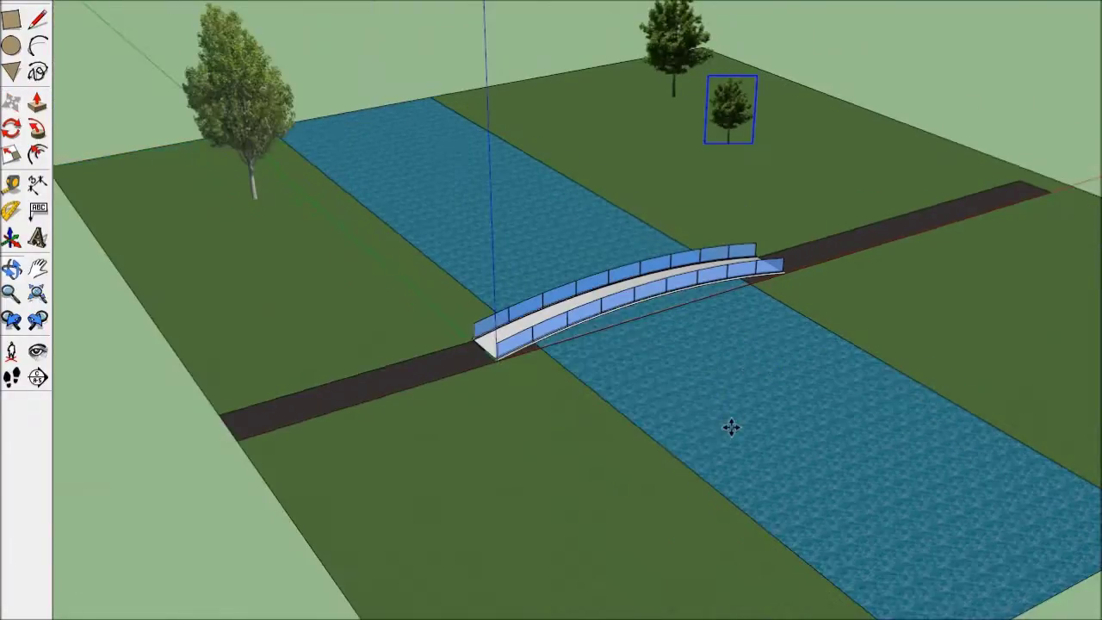
pyautogui.moveTo(731, 428); pyautogui.dragTo(715, 429, button='middle')
pyautogui.click(121, 0)
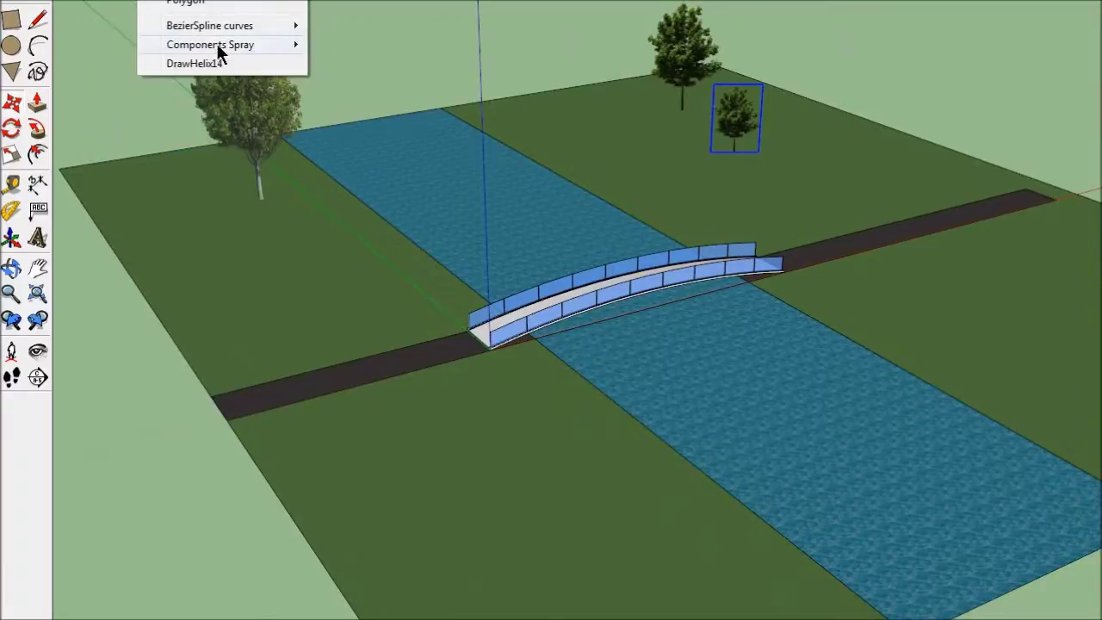
# Set the Components Spray components to SCF_Decid3, SCF_Decid3_1 and SCF_Decid3_1.
pyautogui.moveTo(210, 45)
pyautogui.click(333, 40)
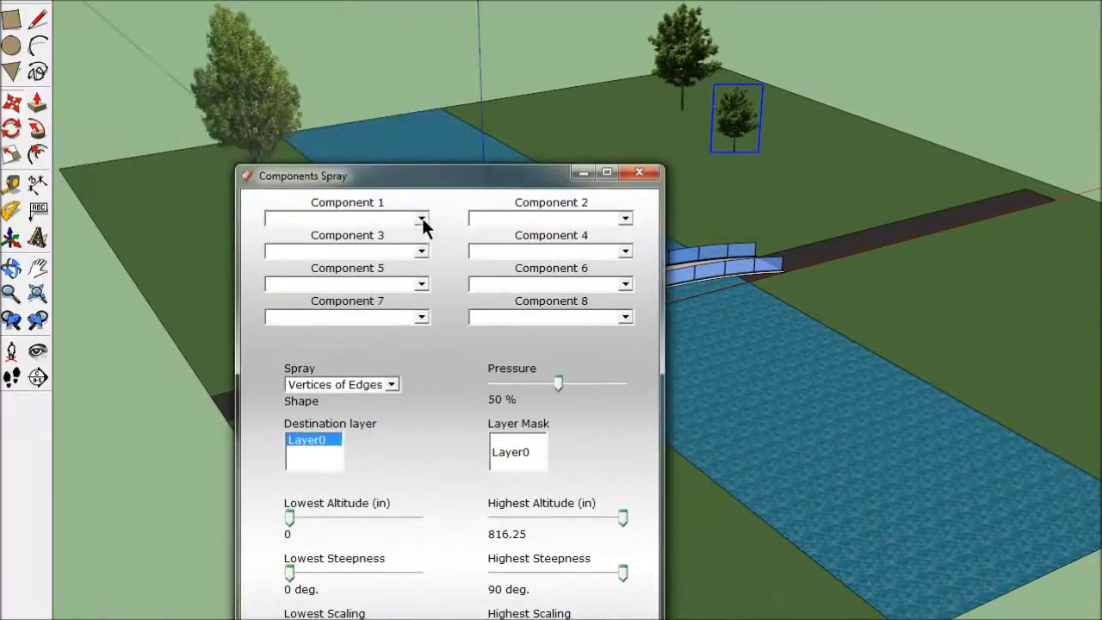
pyautogui.click(421, 218)
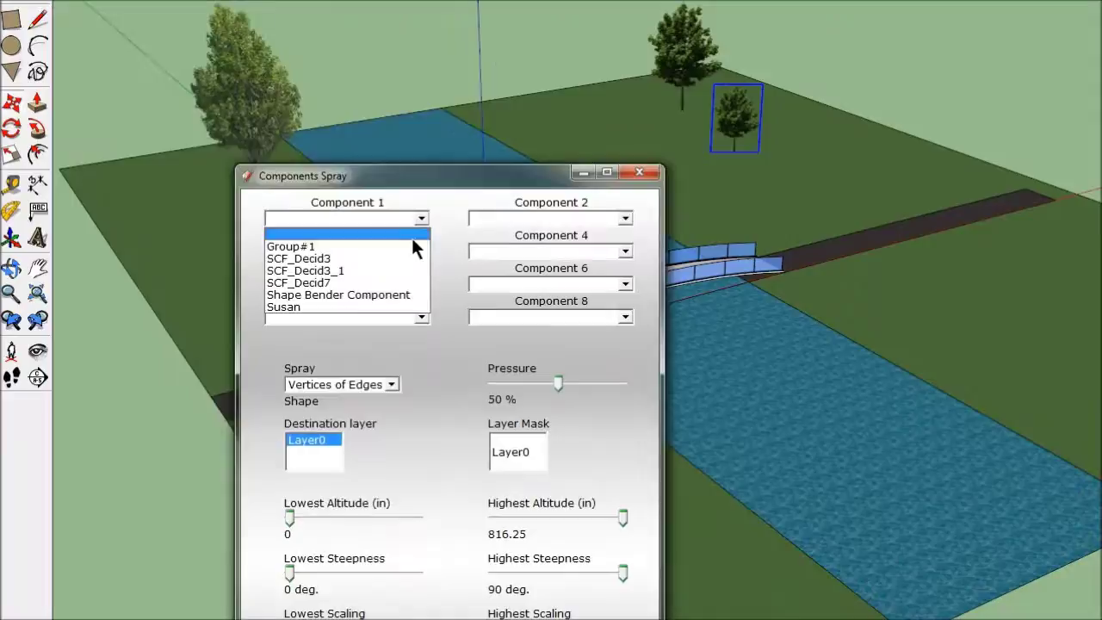
pyautogui.click(412, 263)
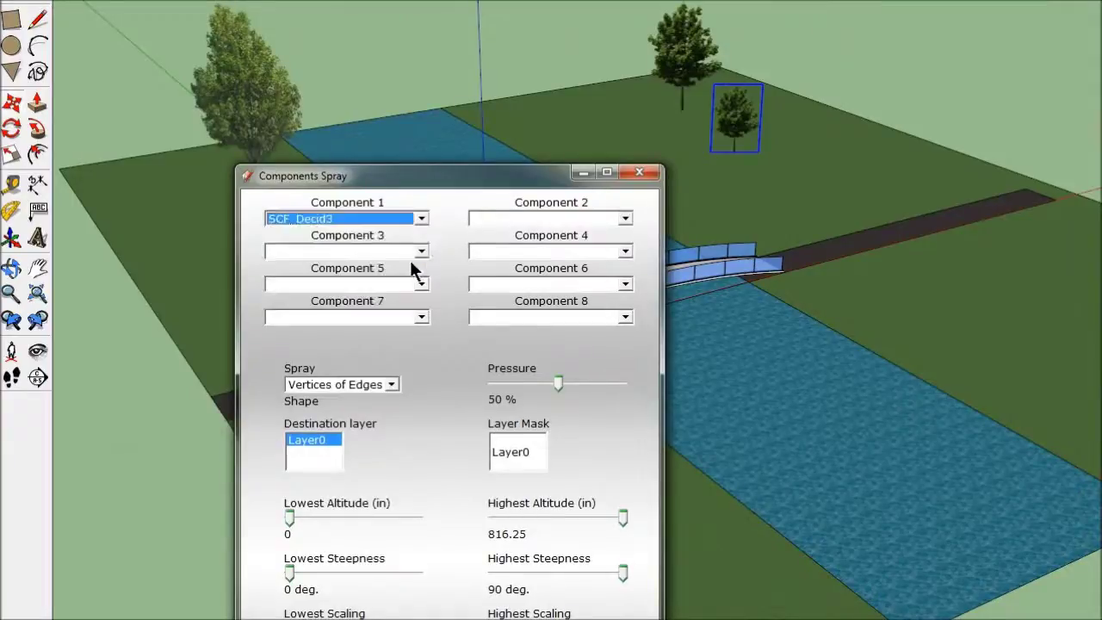
pyautogui.click(626, 219)
pyautogui.click(607, 268)
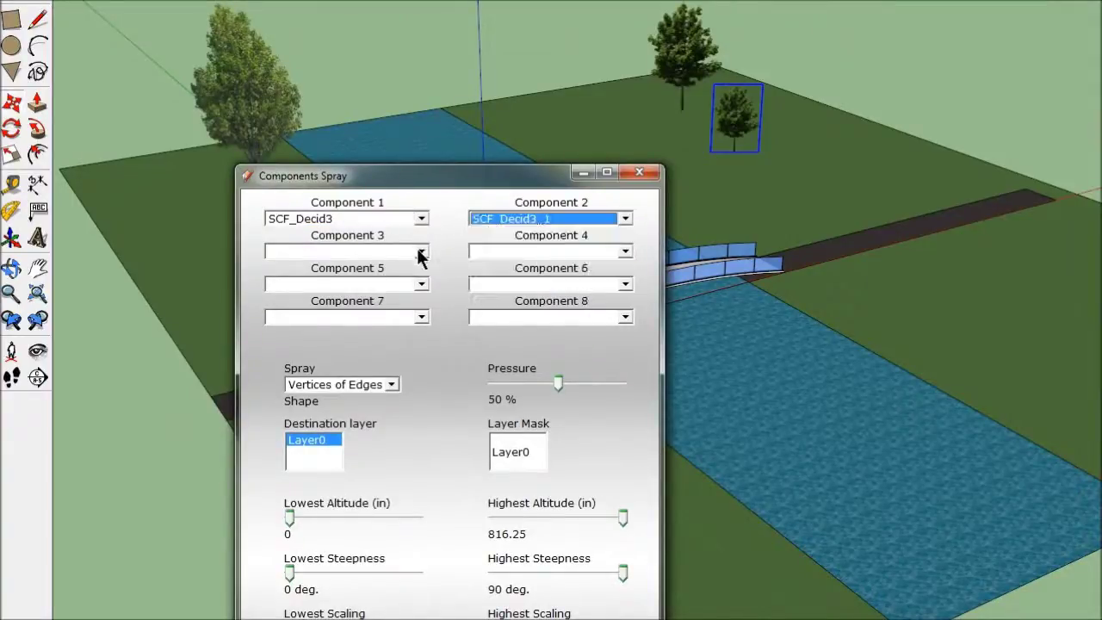
pyautogui.click(420, 253)
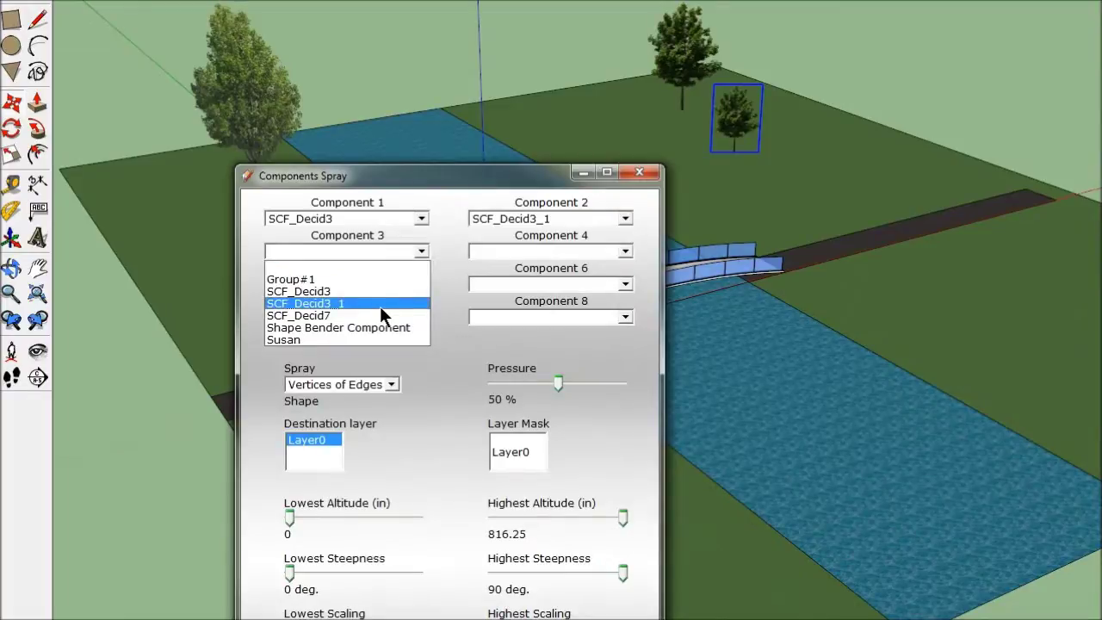
pyautogui.click(380, 306)
# Raise spray pressure to 57% and keep Vertices of Edges as the spray shape.
pyautogui.moveTo(408, 184); pyautogui.dragTo(261, 177)
pyautogui.scroll(-2, 258, 173)
pyautogui.scroll(-2, 257, 167)
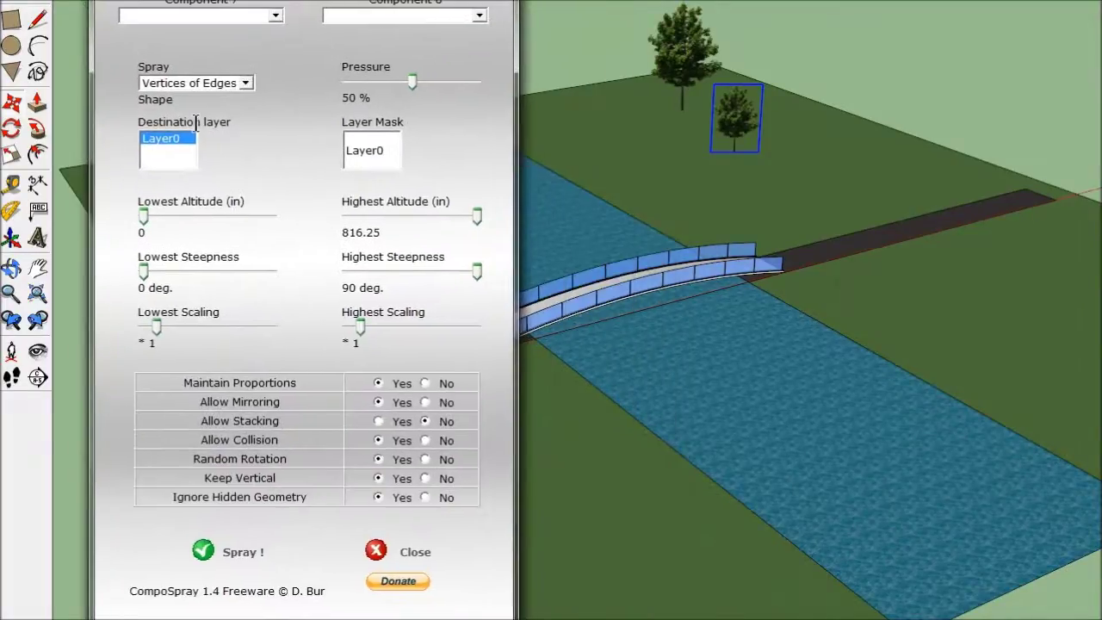
pyautogui.moveTo(411, 79); pyautogui.dragTo(422, 82)
pyautogui.click(242, 87)
pyautogui.click(267, 67)
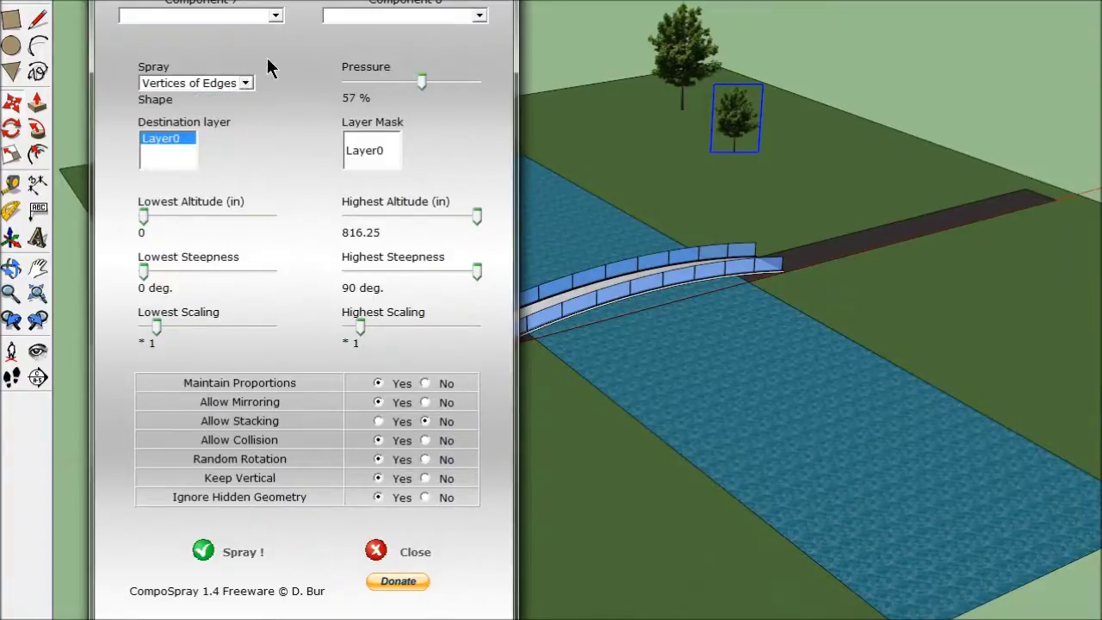
pyautogui.scroll(2, 292, 120)
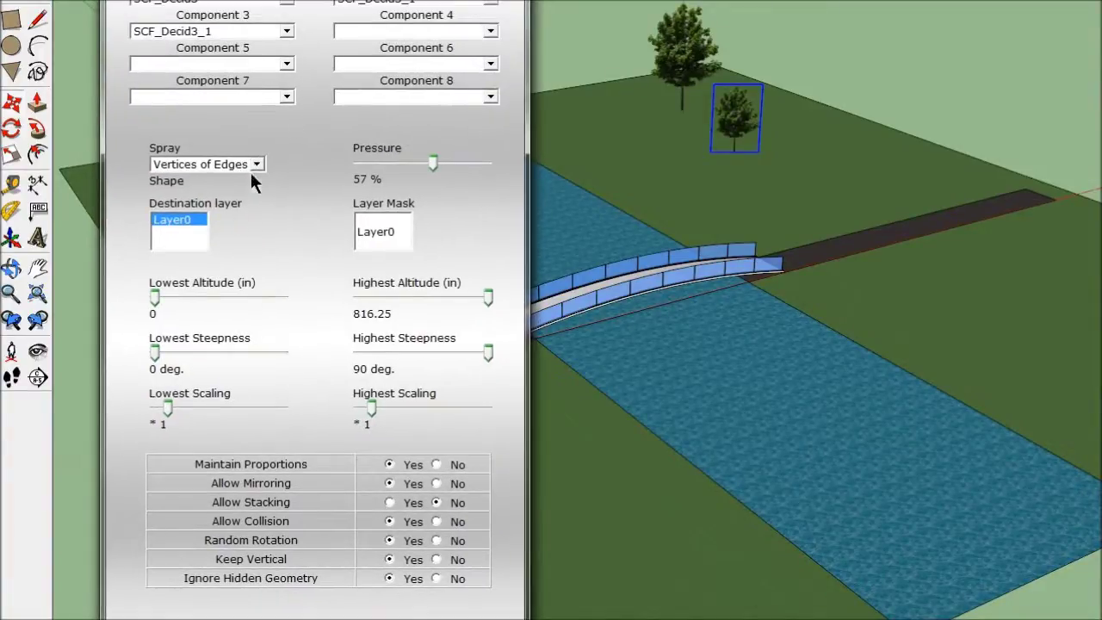
pyautogui.click(254, 165)
pyautogui.click(284, 151)
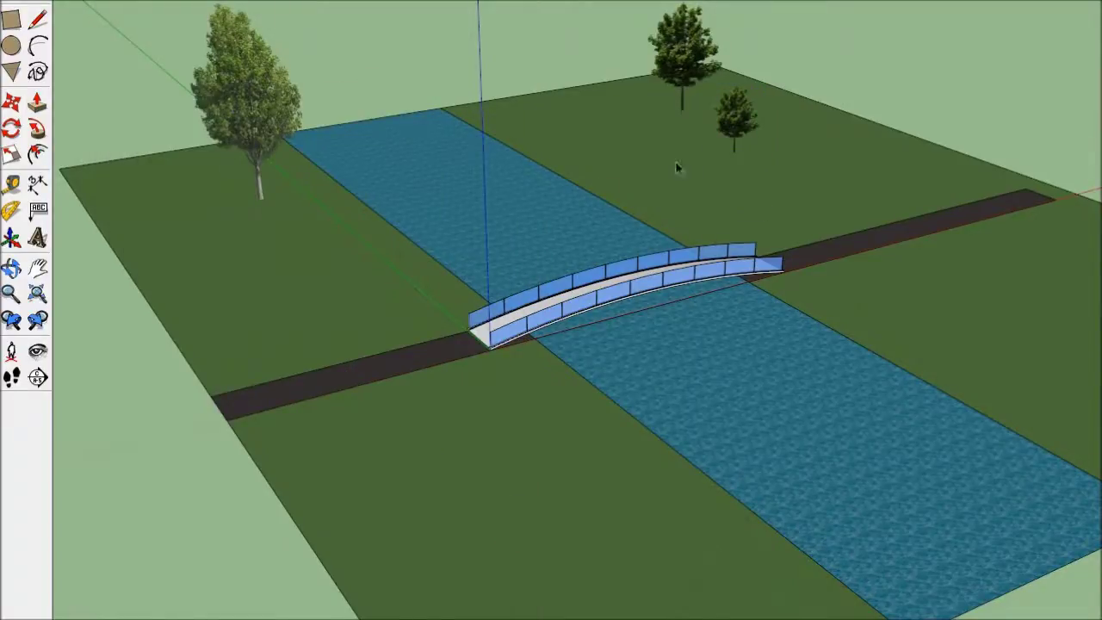
# Move tree copies onto the far bank, the far right bank and the right bank by the road.
pyautogui.scroll(-1, 246, 267)
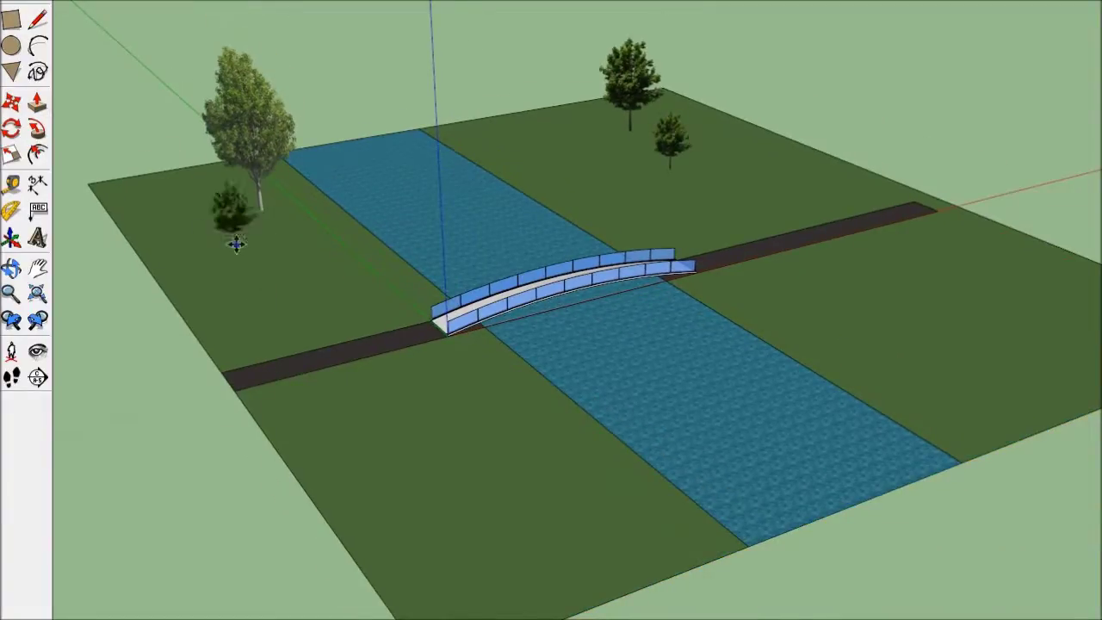
pyautogui.click(236, 242)
pyautogui.press('m')
pyautogui.keyDown('ctrl'); pyautogui.click(246, 271); pyautogui.keyUp('ctrl')
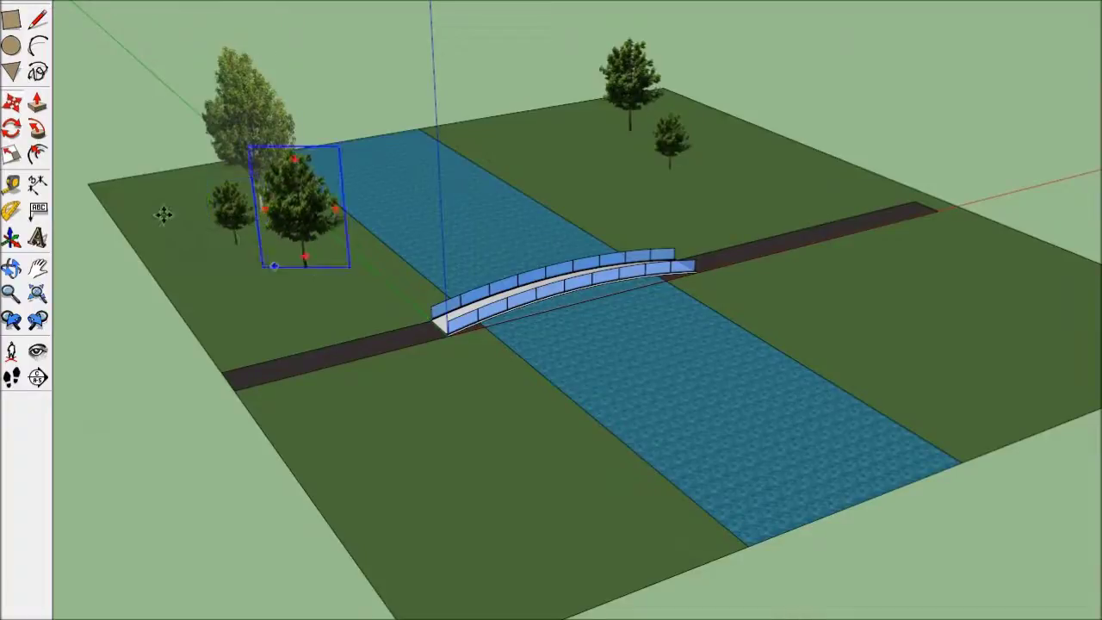
pyautogui.click(570, 150)
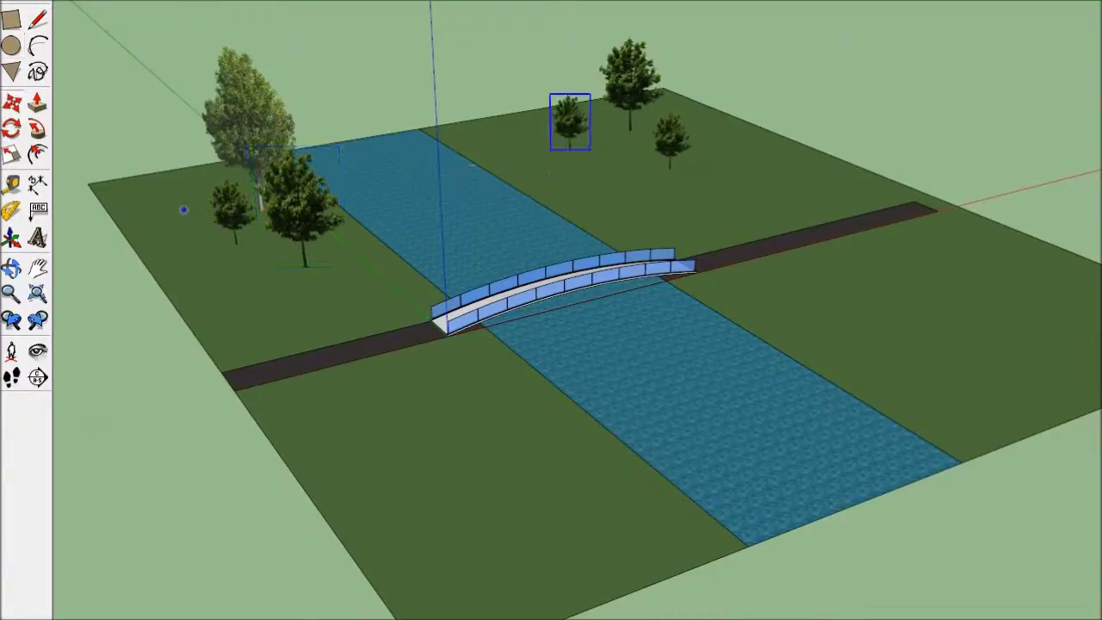
pyautogui.click(250, 95)
pyautogui.click(735, 188)
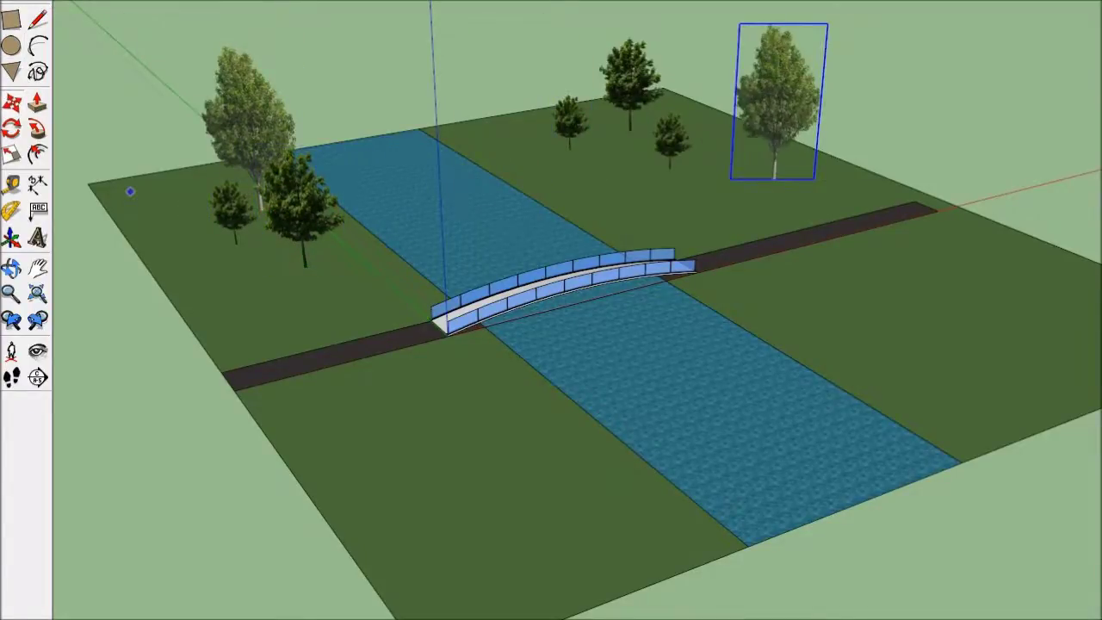
pyautogui.keyDown('ctrl'); pyautogui.click(327, 322); pyautogui.keyUp('ctrl')
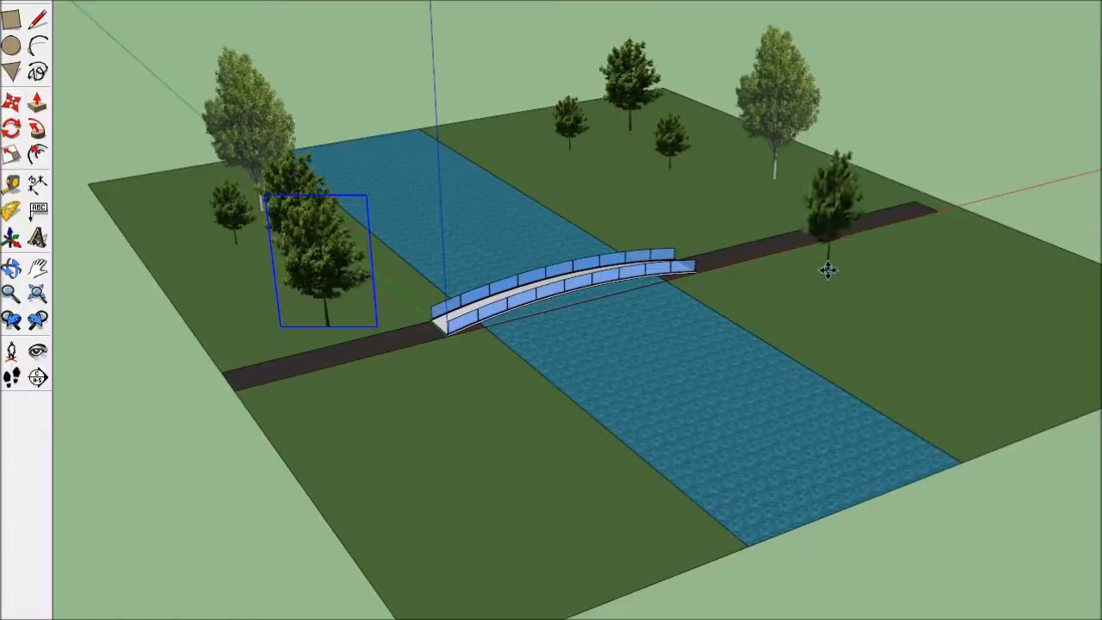
pyautogui.click(842, 297)
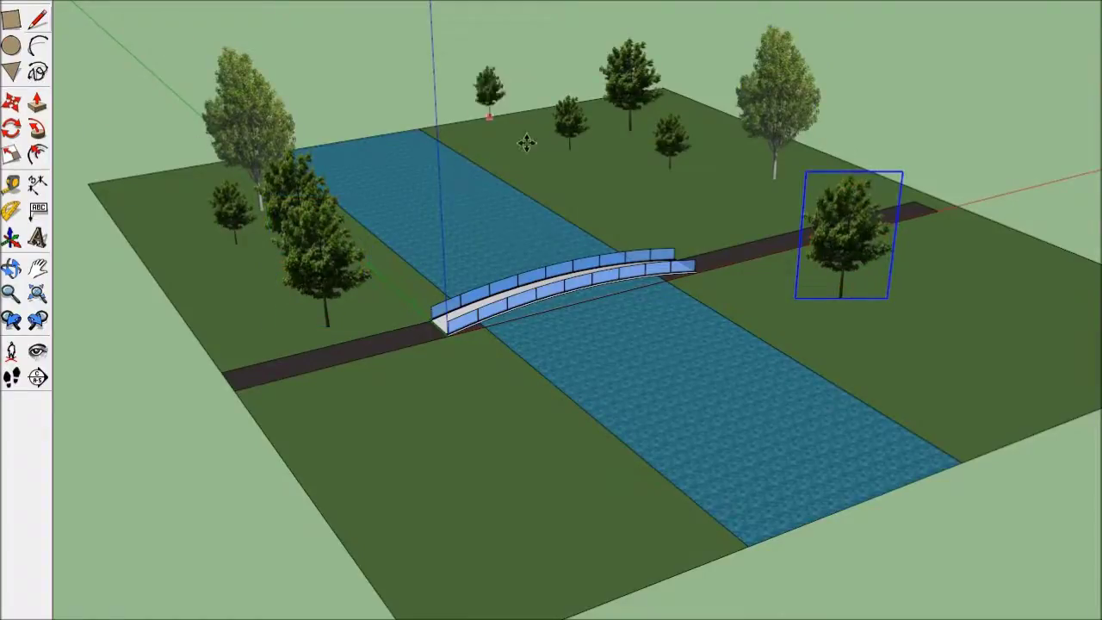
# Paste five more tree copies behind the bridge, on the right bank and in front of the bridge.
pyautogui.hotkey('ctrl', 'v')
pyautogui.click(593, 189)
pyautogui.hotkey('ctrl', 'v')
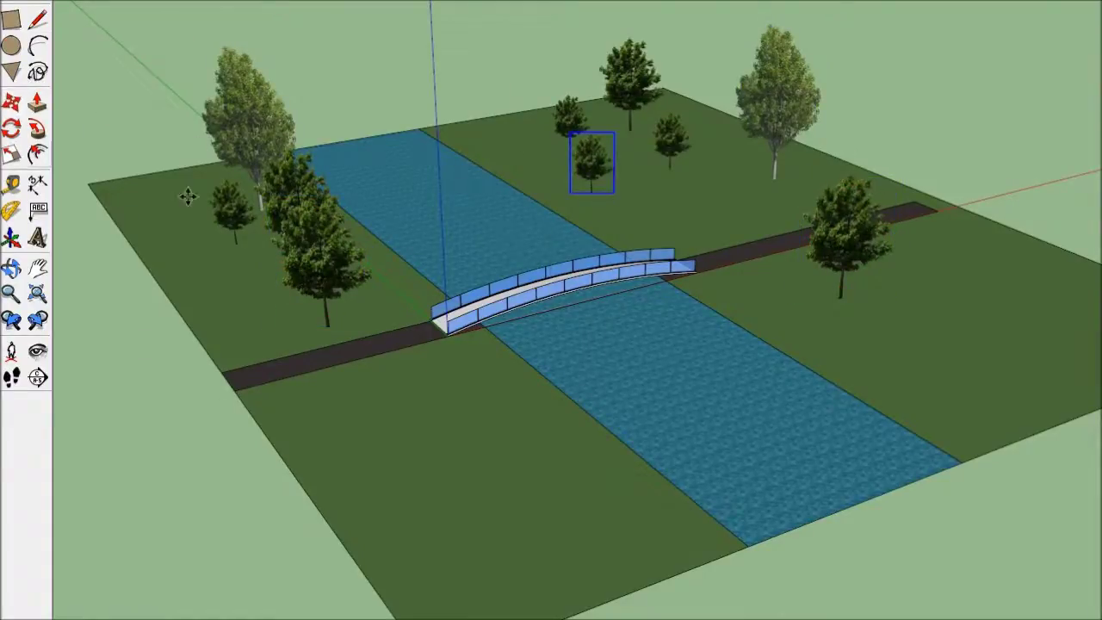
pyautogui.click(937, 319)
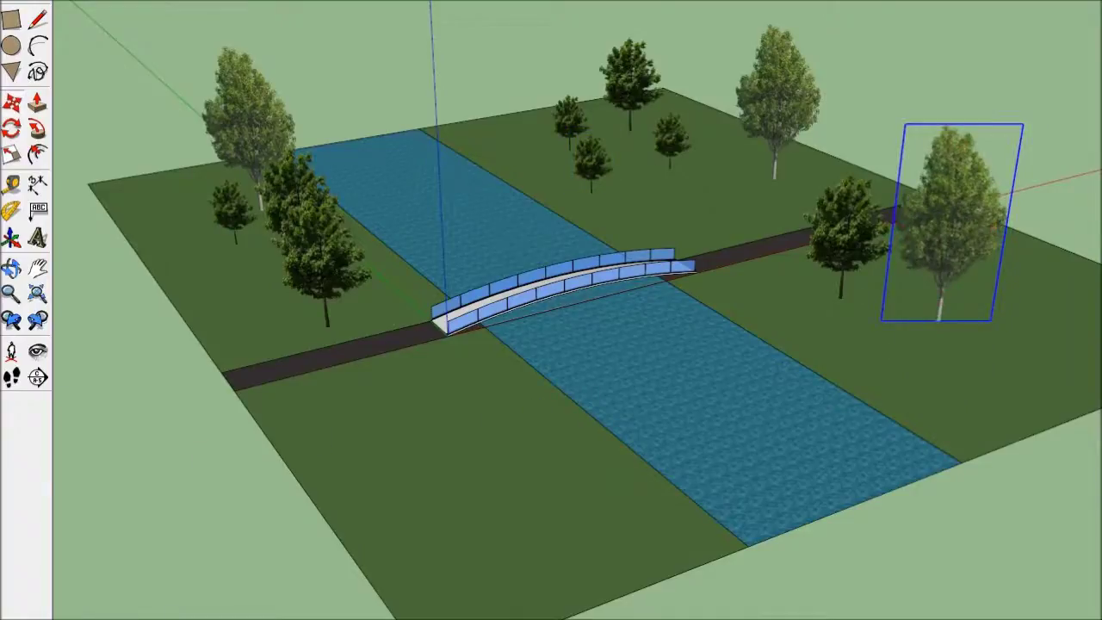
pyautogui.hotkey('ctrl', 'v')
pyautogui.click(480, 422)
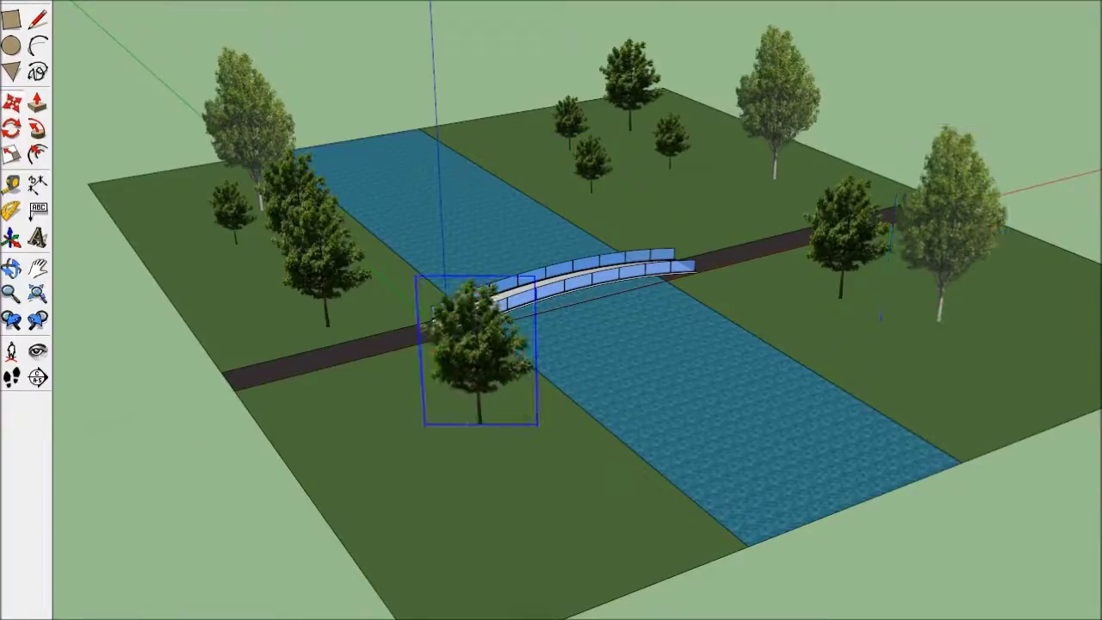
pyautogui.hotkey('ctrl', 'v')
pyautogui.click(594, 490)
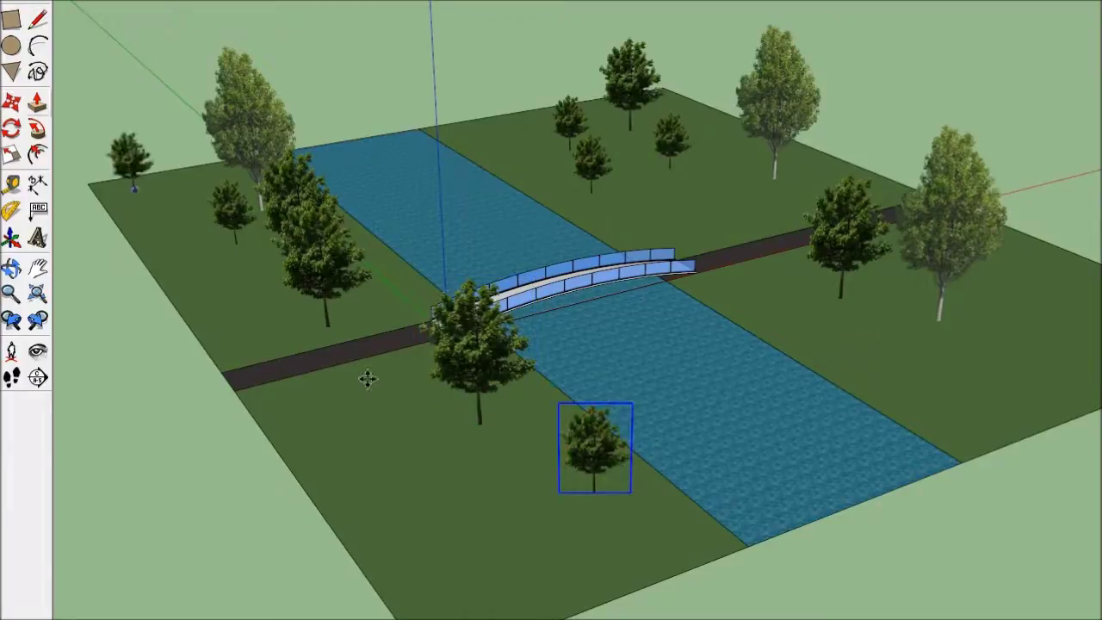
pyautogui.hotkey('ctrl', 'v')
pyautogui.click(422, 435)
# Orbit and zoom in toward the bridge among the new trees.
pyautogui.moveTo(576, 473); pyautogui.dragTo(744, 446, button='middle')
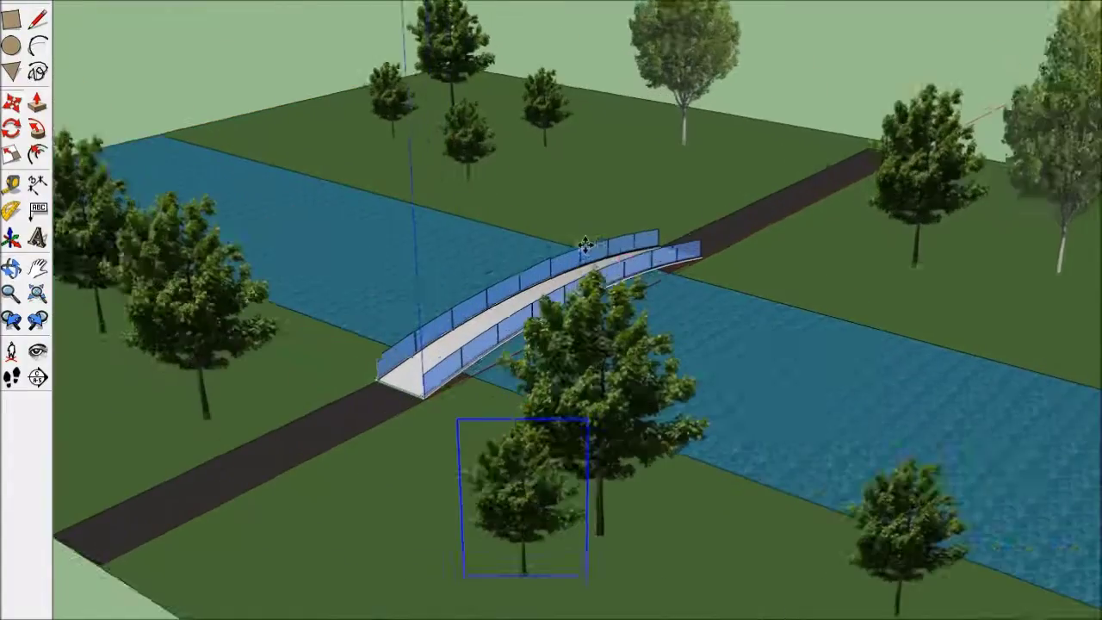
pyautogui.scroll(3, 581, 238)
pyautogui.scroll(2, 423, 298)
pyautogui.scroll(2, 571, 328)
pyautogui.scroll(2, 570, 327)
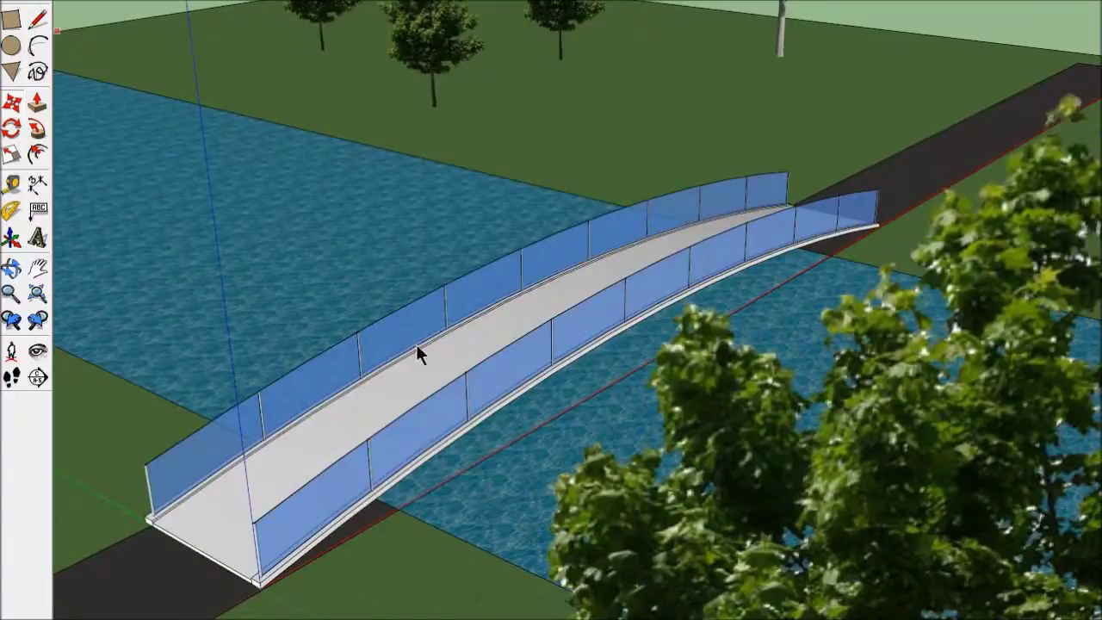
# Place a person figure on the bridge deck and shrink it with the Scale corner grip.
pyautogui.hotkey('ctrl', 'v')
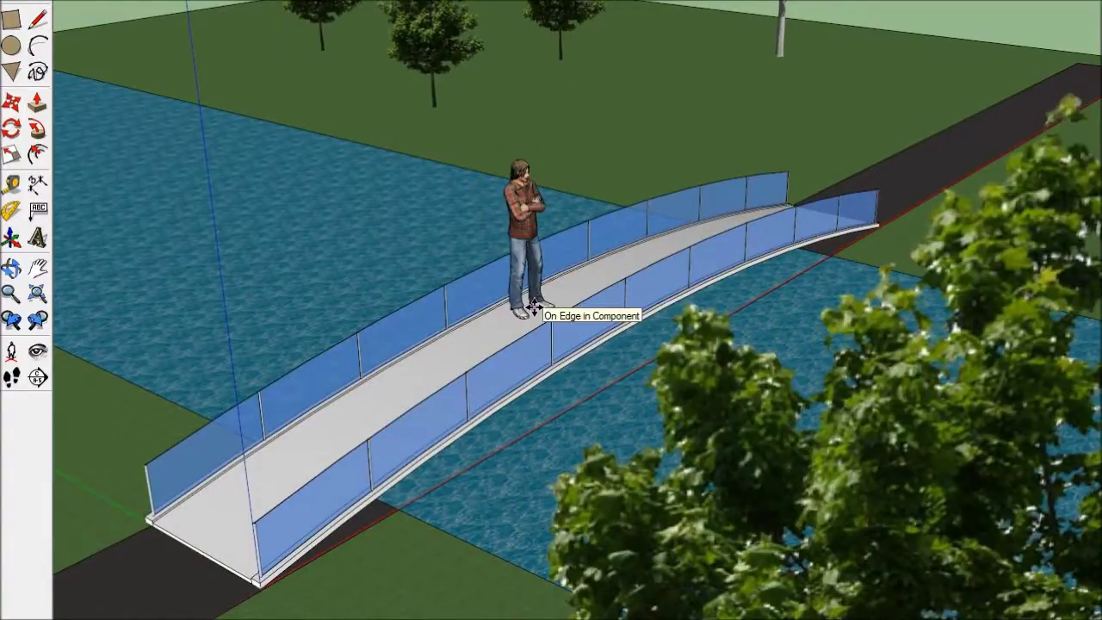
pyautogui.click(526, 313)
pyautogui.moveTo(618, 255)
pyautogui.mouseDown(button='middle')
pyautogui.moveTo(492, 247)
pyautogui.moveTo(246, 119)
pyautogui.mouseUp(button='middle')
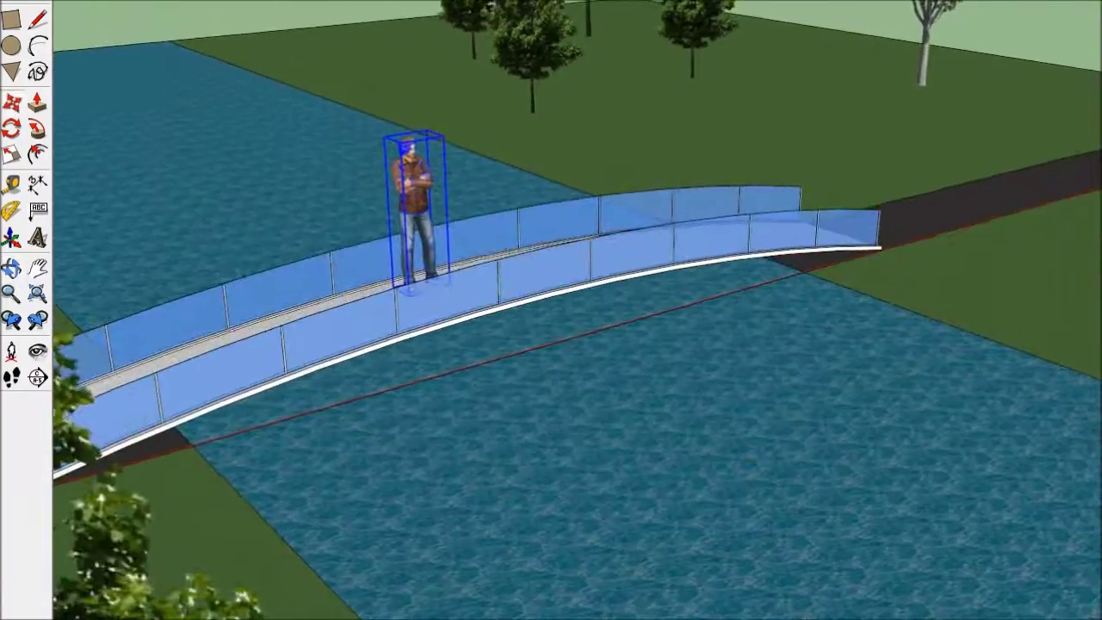
pyautogui.click(11, 153)
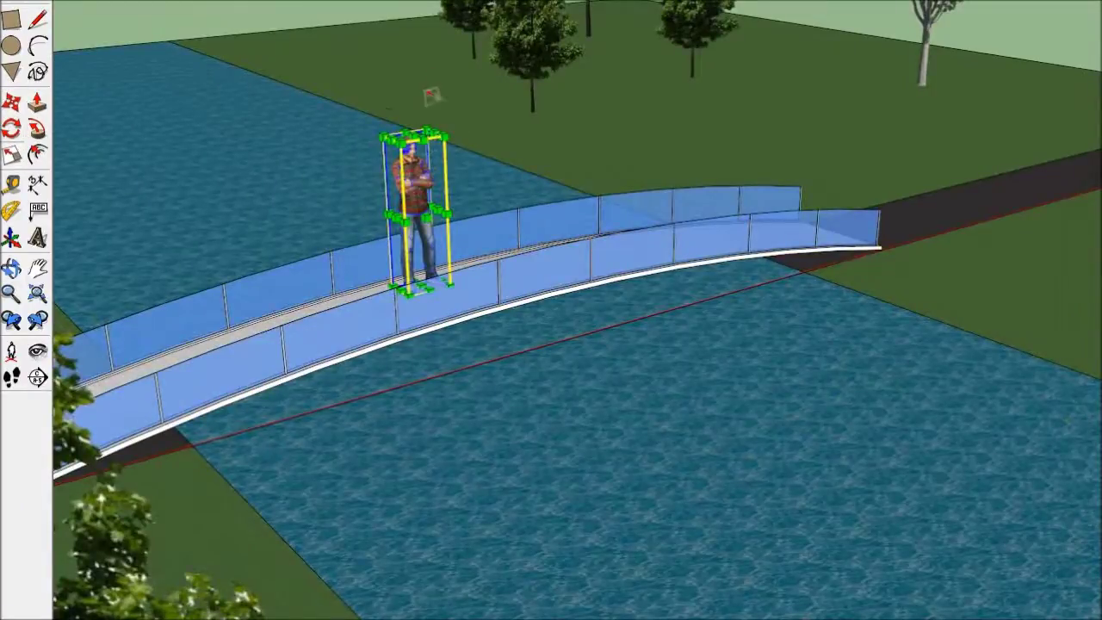
pyautogui.scroll(3, 434, 102)
pyautogui.moveTo(435, 163); pyautogui.dragTo(417, 335)
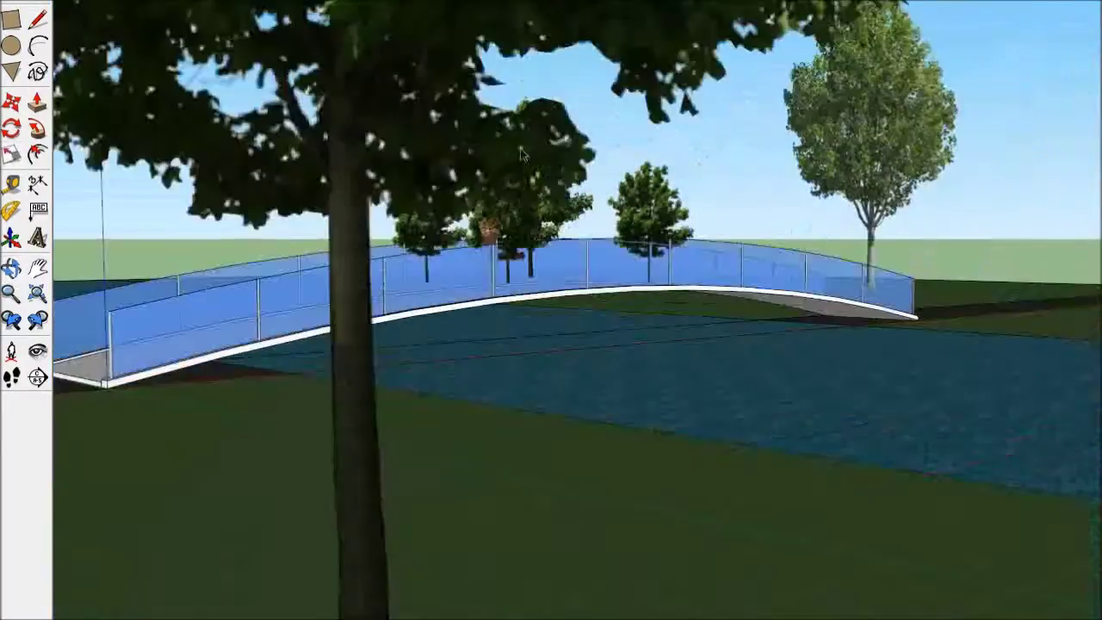
# Orbit and zoom so a tree frames the bridge and figure.
pyautogui.moveTo(499, 262); pyautogui.dragTo(663, 293, button='middle')
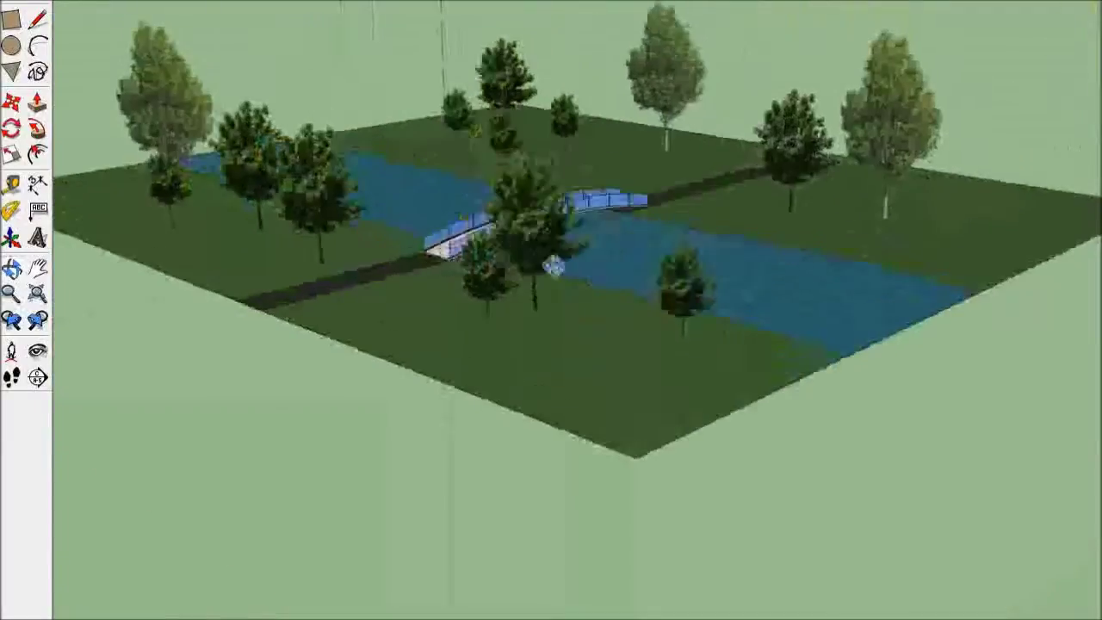
pyautogui.scroll(3, 663, 292)
pyautogui.scroll(3, 603, 284)
pyautogui.scroll(2, 542, 275)
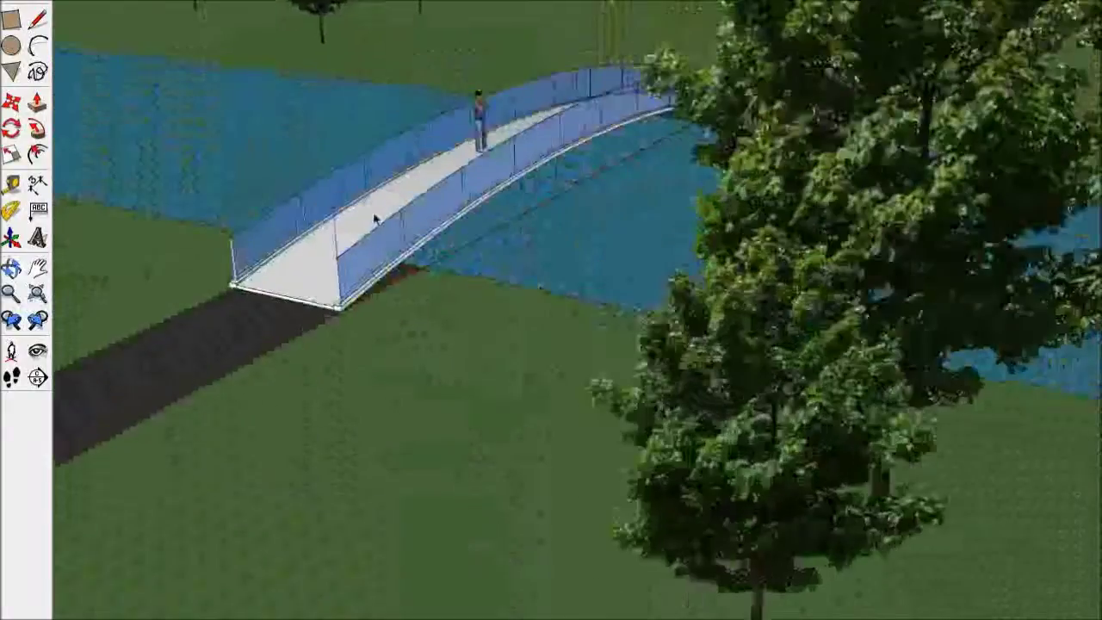
pyautogui.scroll(2, 482, 265)
pyautogui.moveTo(480, 265)
pyautogui.mouseDown(button='middle')
pyautogui.moveTo(512, 288)
pyautogui.moveTo(528, 279)
pyautogui.moveTo(600, 285)
pyautogui.moveTo(593, 265)
pyautogui.mouseUp(button='middle')
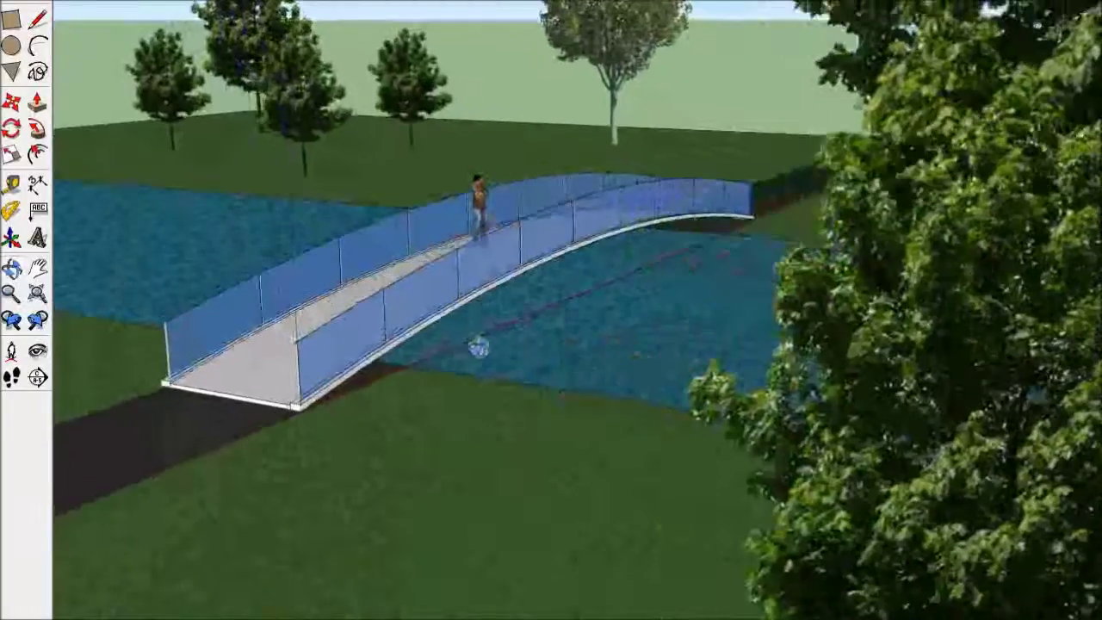
# Export the model with the Kerkythea Exporter as simple bridge s.xml and open it in Kerkythea.
pyautogui.click(284, 1)
pyautogui.moveTo(331, 426)
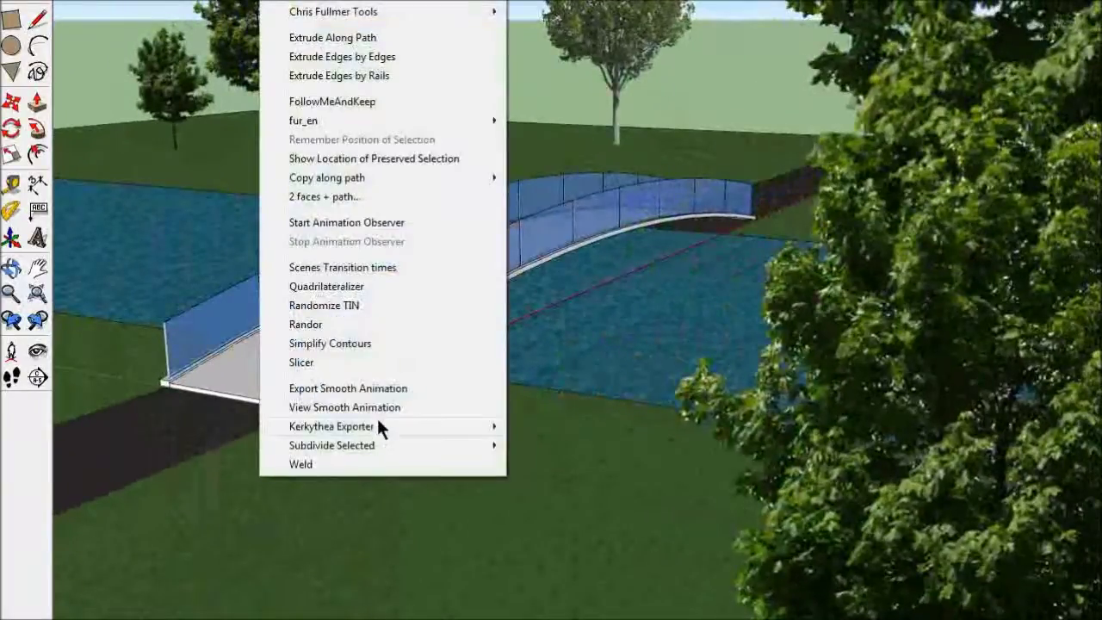
pyautogui.click(528, 428)
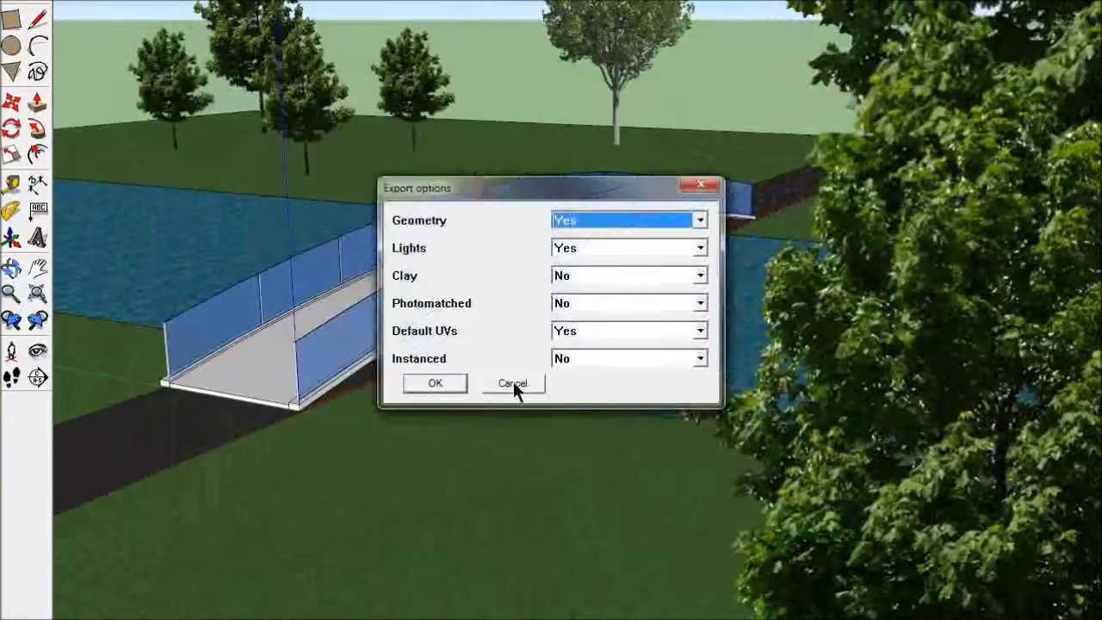
pyautogui.click(429, 380)
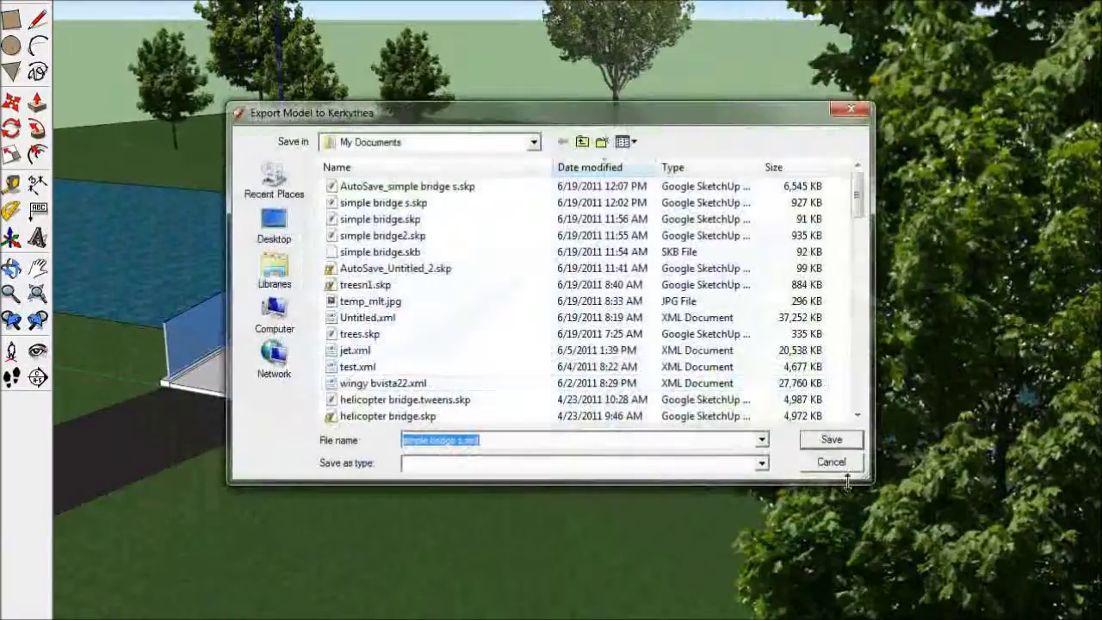
pyautogui.click(832, 440)
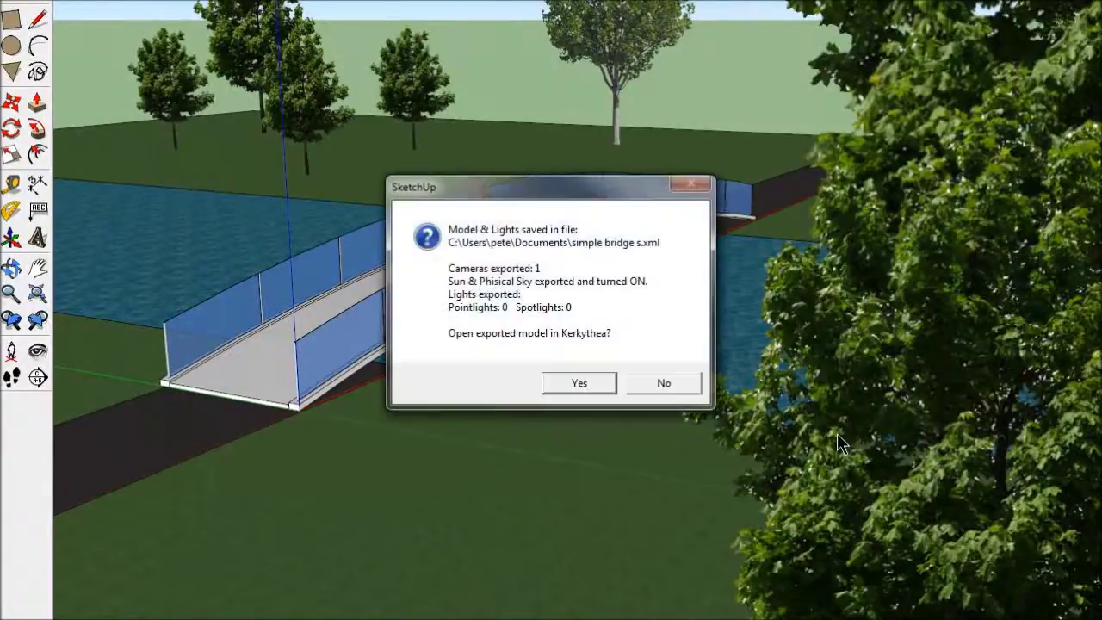
pyautogui.click(570, 382)
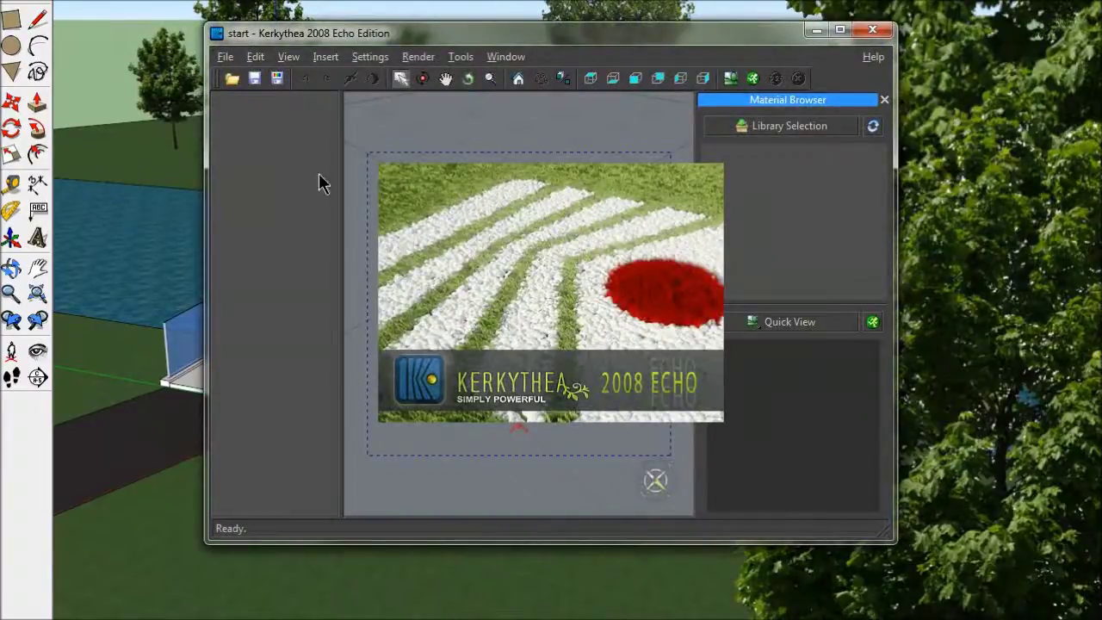
# Open simple bridge s.xml in Kerkythea.
pyautogui.click(233, 85)
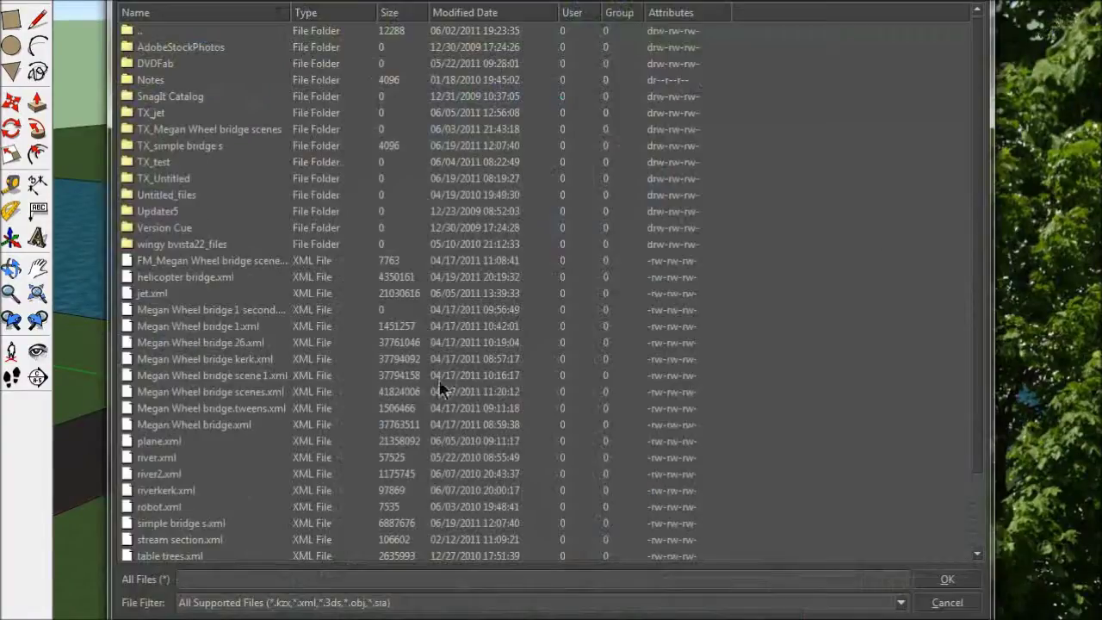
pyautogui.click(215, 524)
pyautogui.click(948, 579)
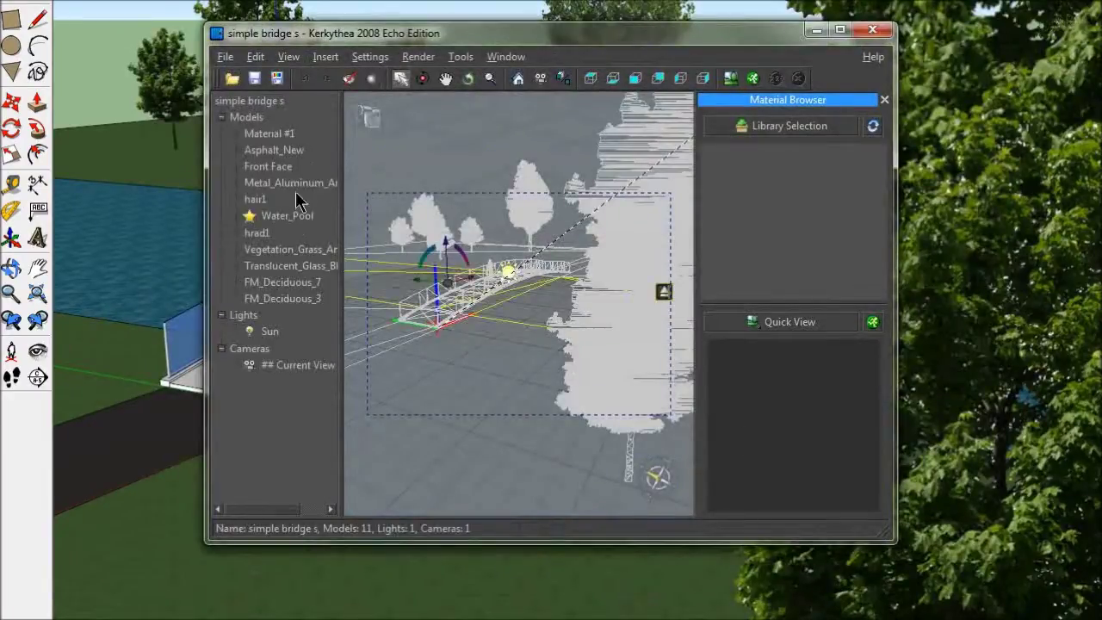
# Give Water_Pool the water pack 'wavy water' material and bring up the HightresSkies presets.
pyautogui.rightClick(293, 215)
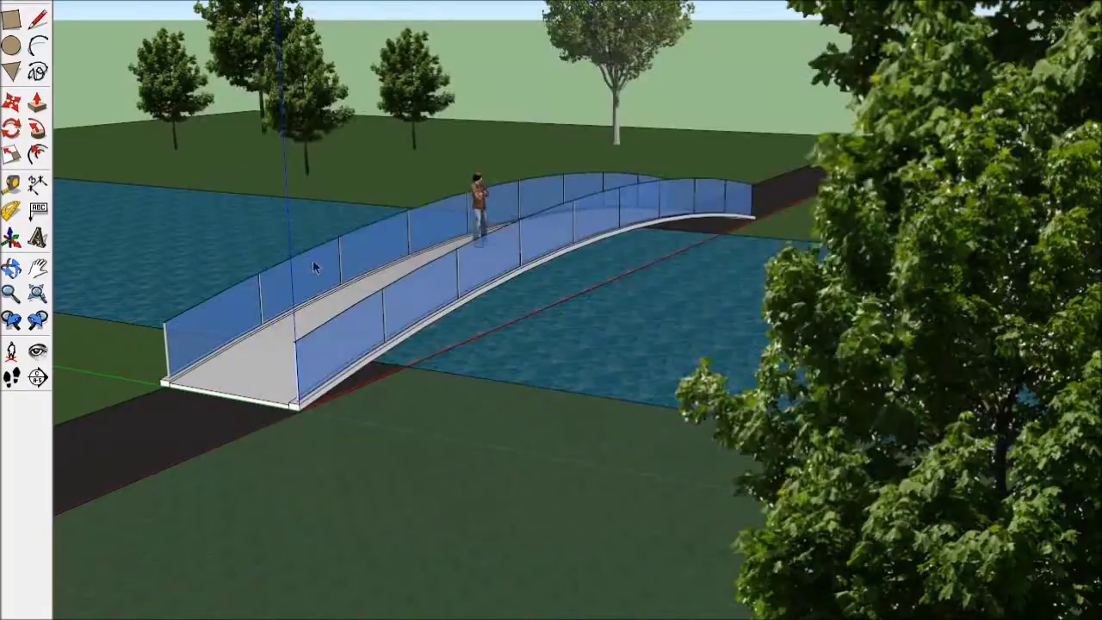
pyautogui.click(315, 268)
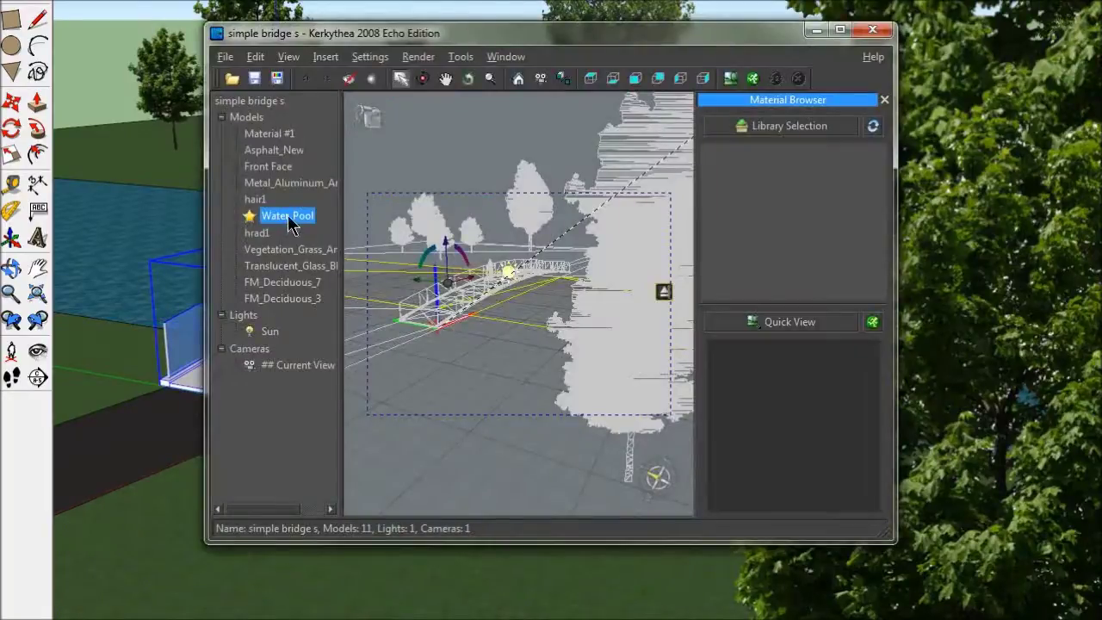
pyautogui.rightClick(289, 222)
pyautogui.moveTo(341, 243)
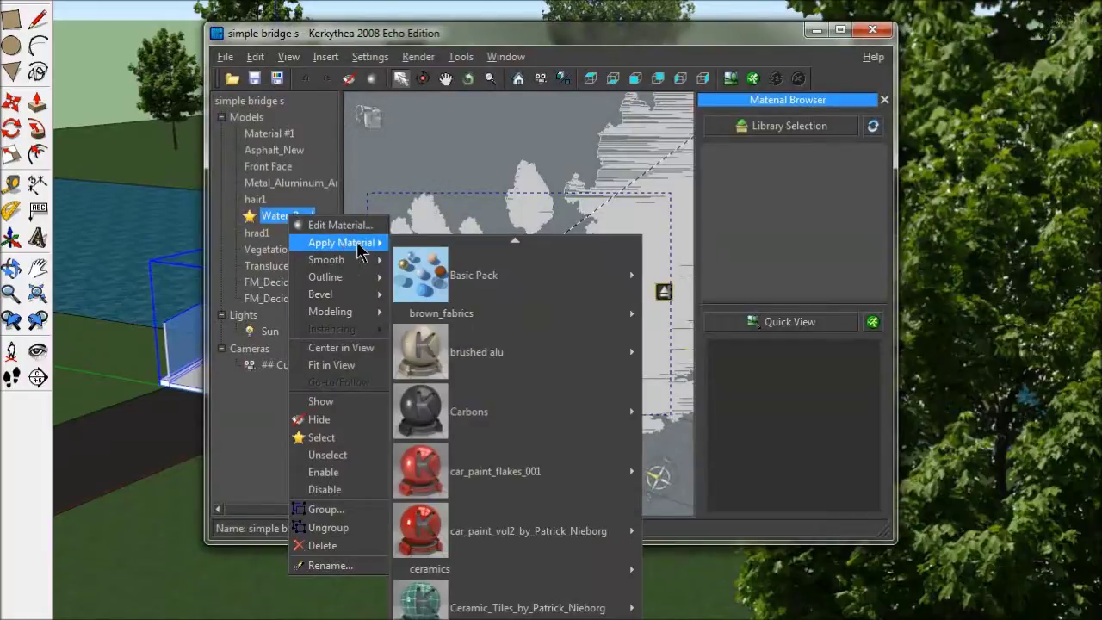
pyautogui.scroll(-2, 516, 431)
pyautogui.scroll(-2, 517, 431)
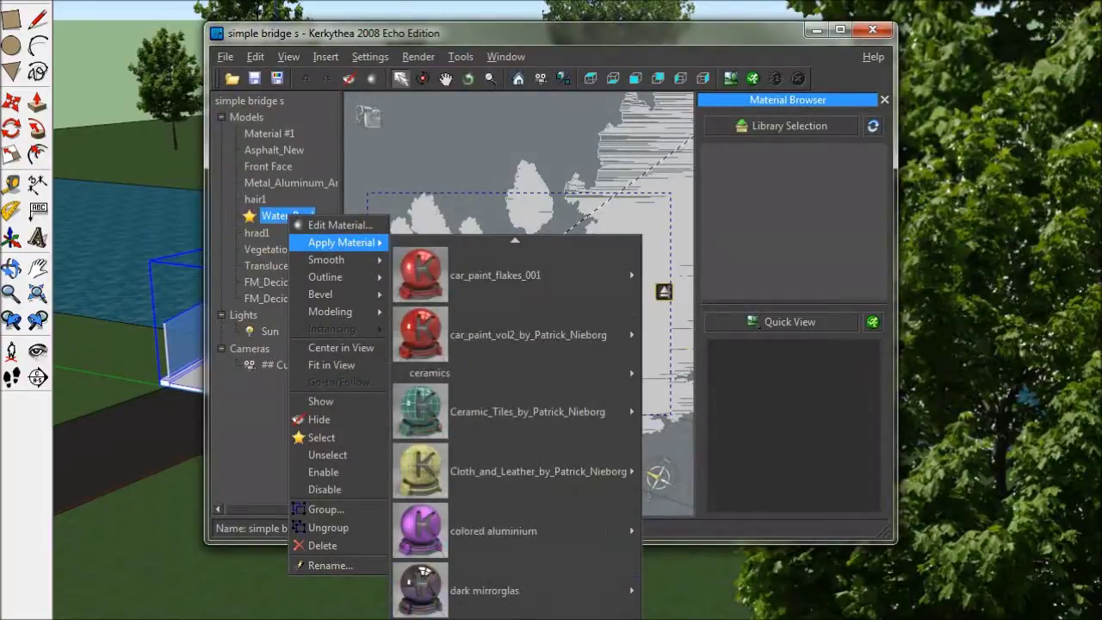
pyautogui.scroll(-2, 517, 431)
pyautogui.scroll(-2, 517, 430)
pyautogui.scroll(-1, 517, 413)
pyautogui.scroll(-2, 517, 413)
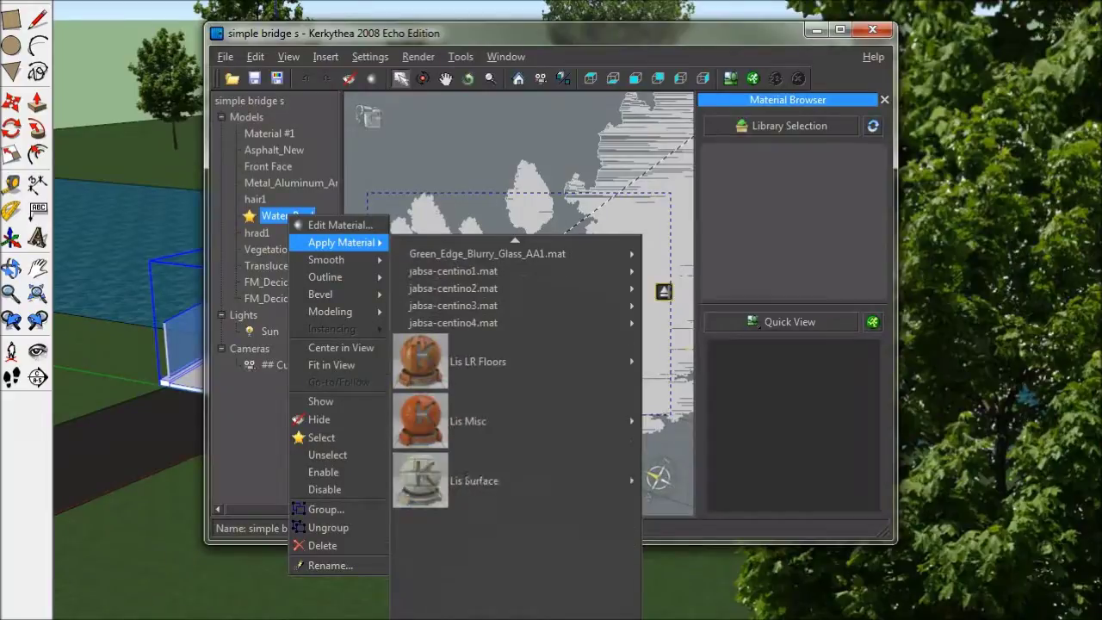
pyautogui.scroll(-1, 517, 413)
pyautogui.scroll(-1, 517, 414)
pyautogui.scroll(-2, 517, 414)
pyautogui.scroll(-2, 517, 414)
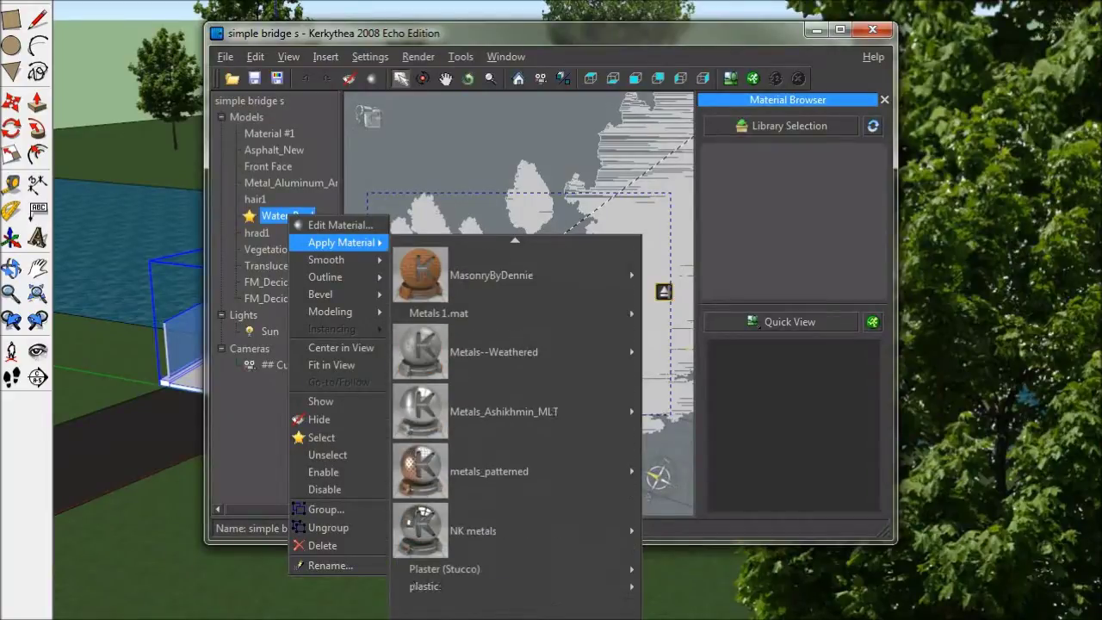
pyautogui.scroll(-2, 517, 414)
pyautogui.scroll(-2, 516, 414)
pyautogui.scroll(-2, 527, 551)
pyautogui.scroll(-2, 527, 551)
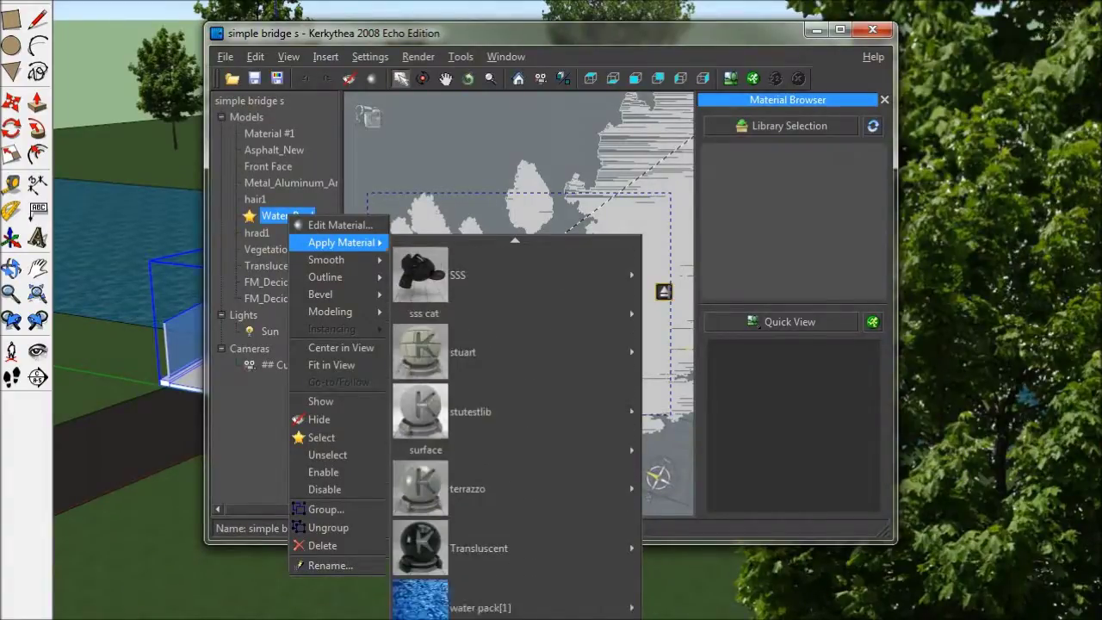
pyautogui.scroll(-2, 527, 560)
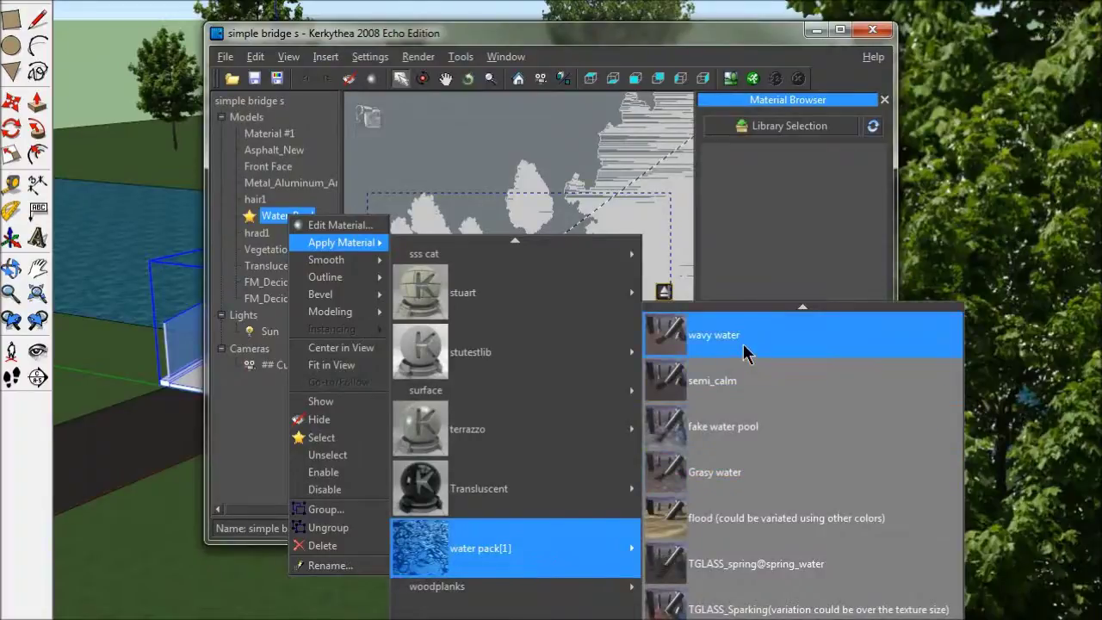
pyautogui.click(746, 345)
pyautogui.click(327, 57)
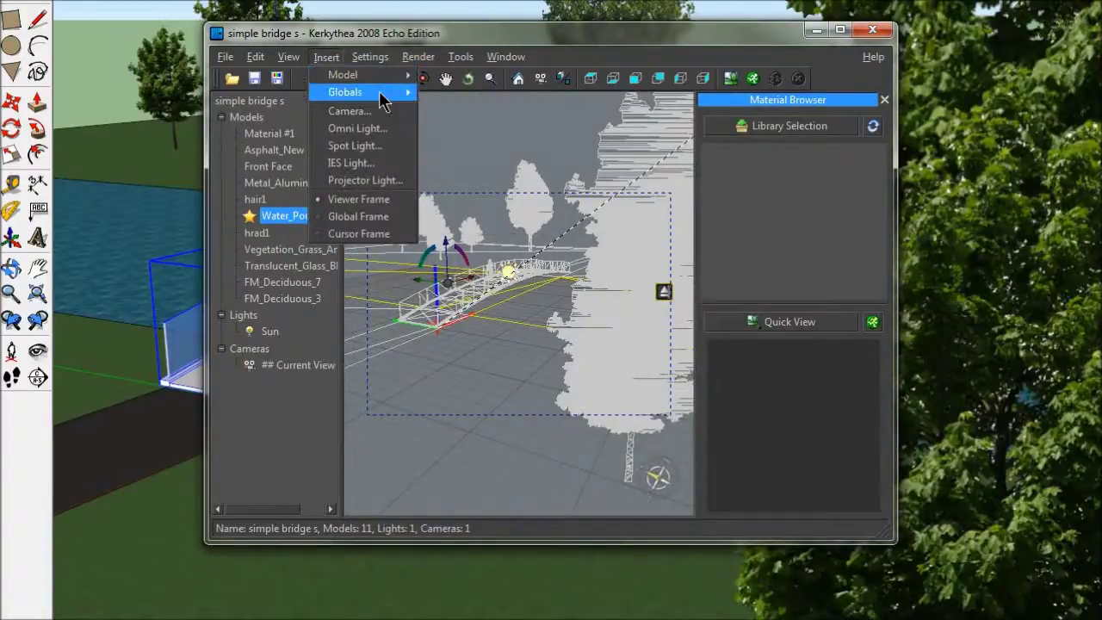
pyautogui.moveTo(345, 93)
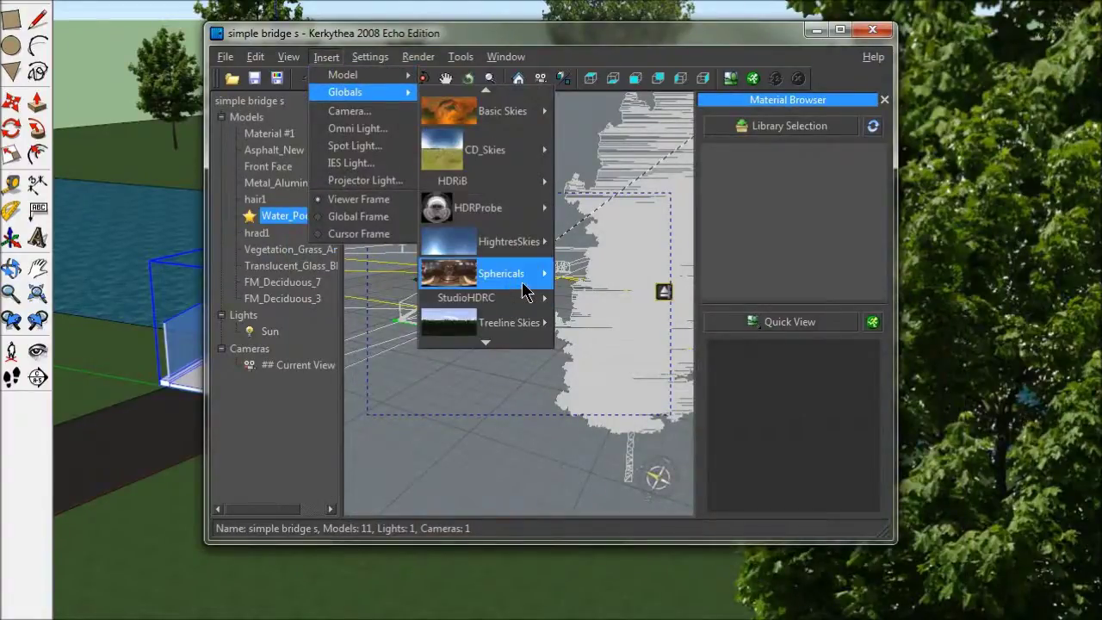
pyautogui.moveTo(510, 241)
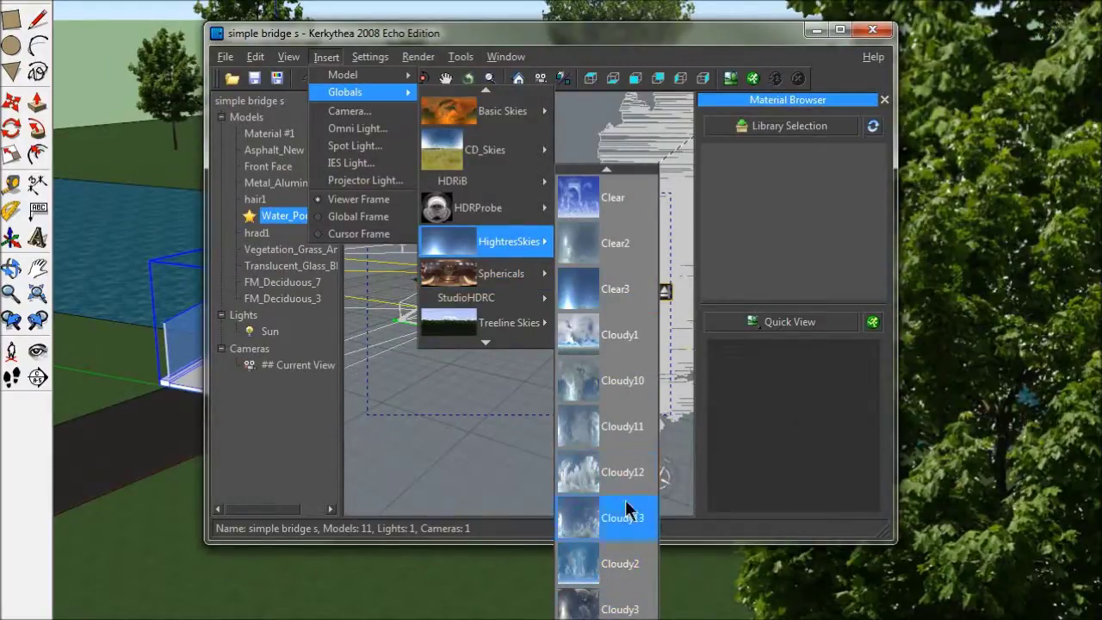
# Add the Cloudy13 high-res sky and start a render, which crashes Kerkythea.
pyautogui.click(631, 473)
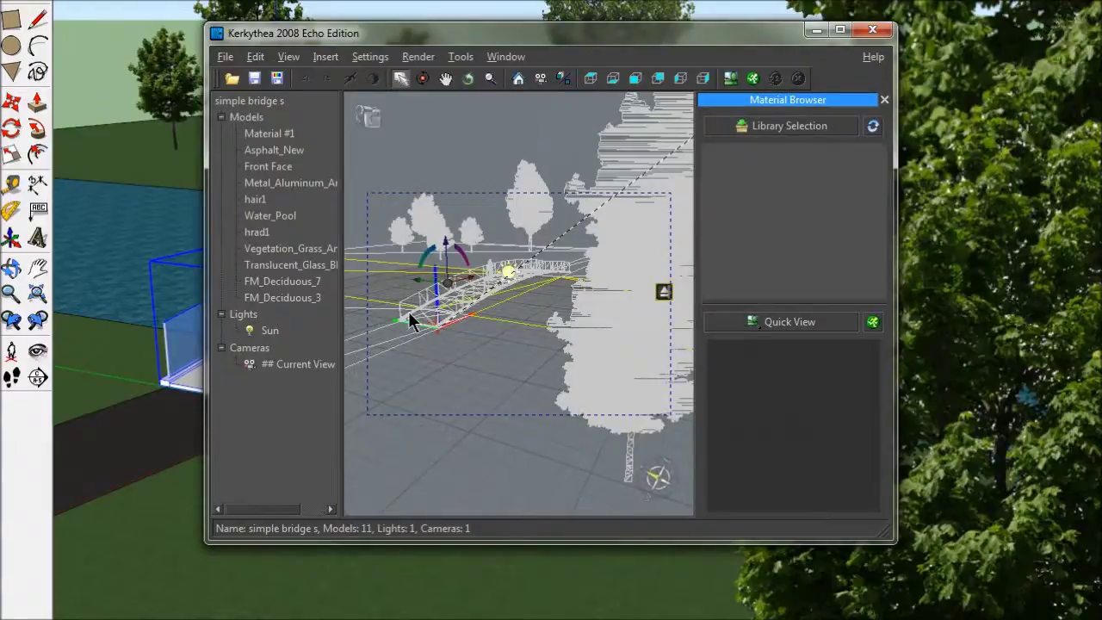
pyautogui.click(454, 384)
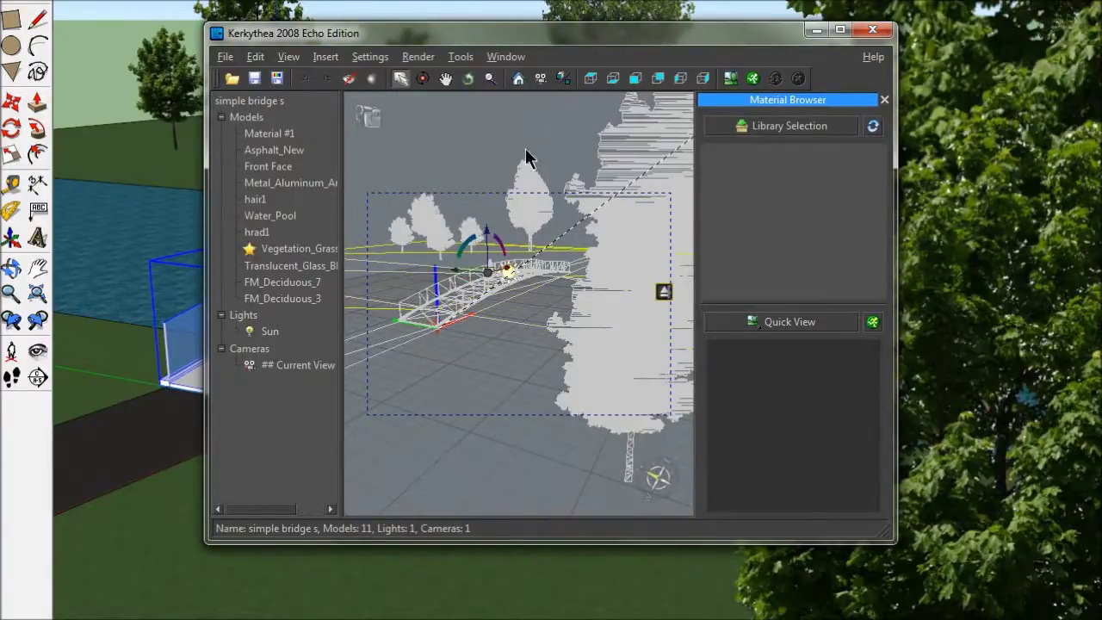
pyautogui.click(753, 78)
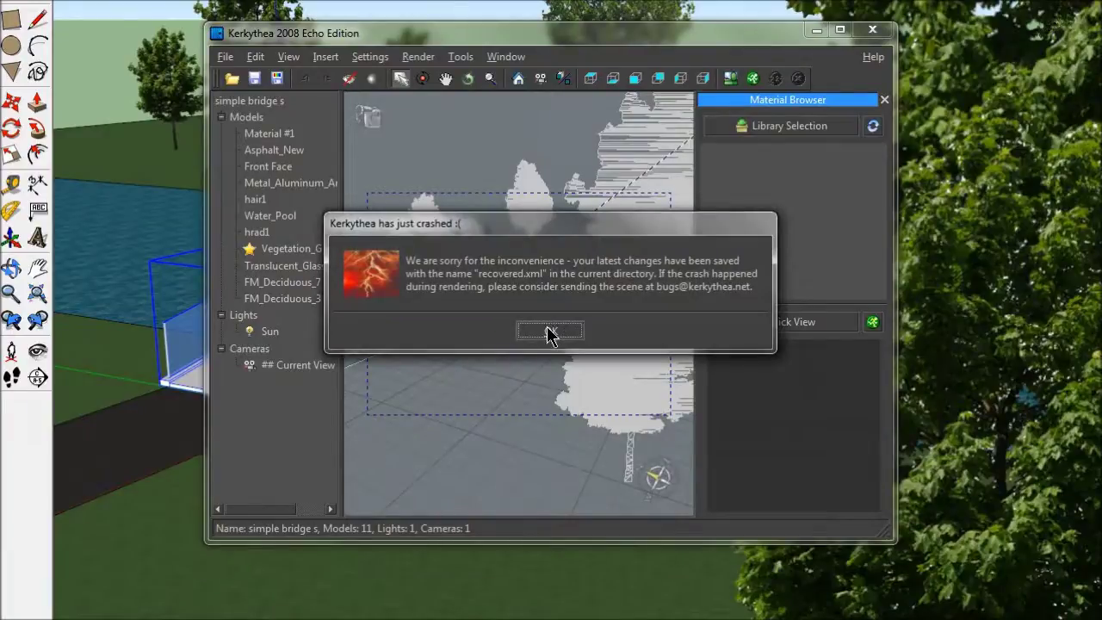
pyautogui.click(551, 334)
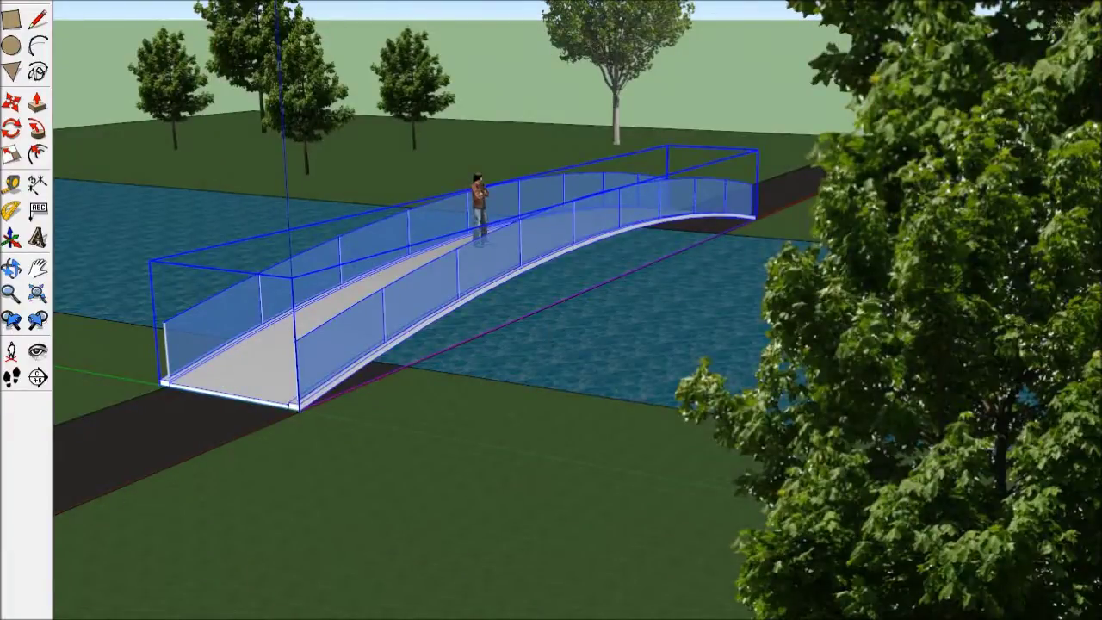
# Relaunch Kerkythea and reopen simple bridge s.xml.
pyautogui.press('super')
pyautogui.click(122, 414)
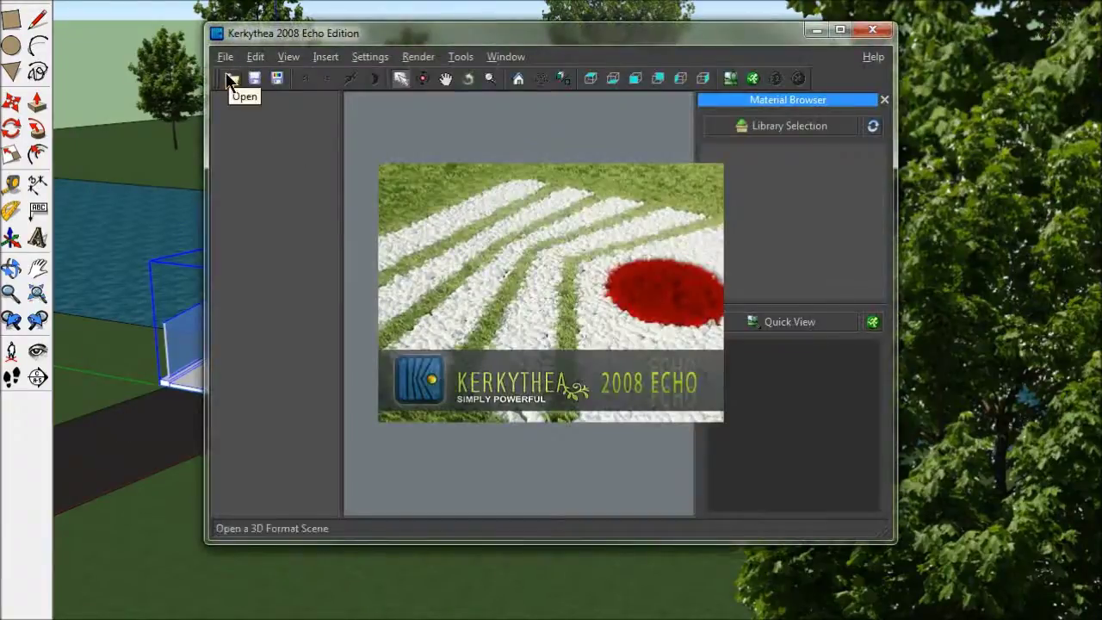
pyautogui.click(232, 79)
pyautogui.scroll(-1, 209, 546)
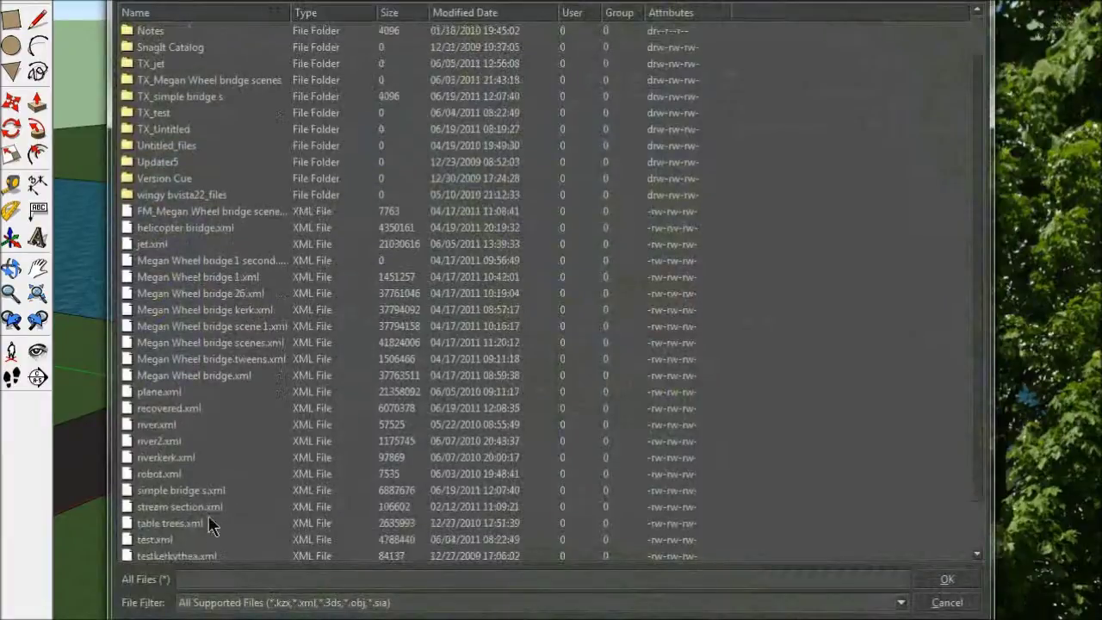
pyautogui.click(206, 490)
pyautogui.click(952, 582)
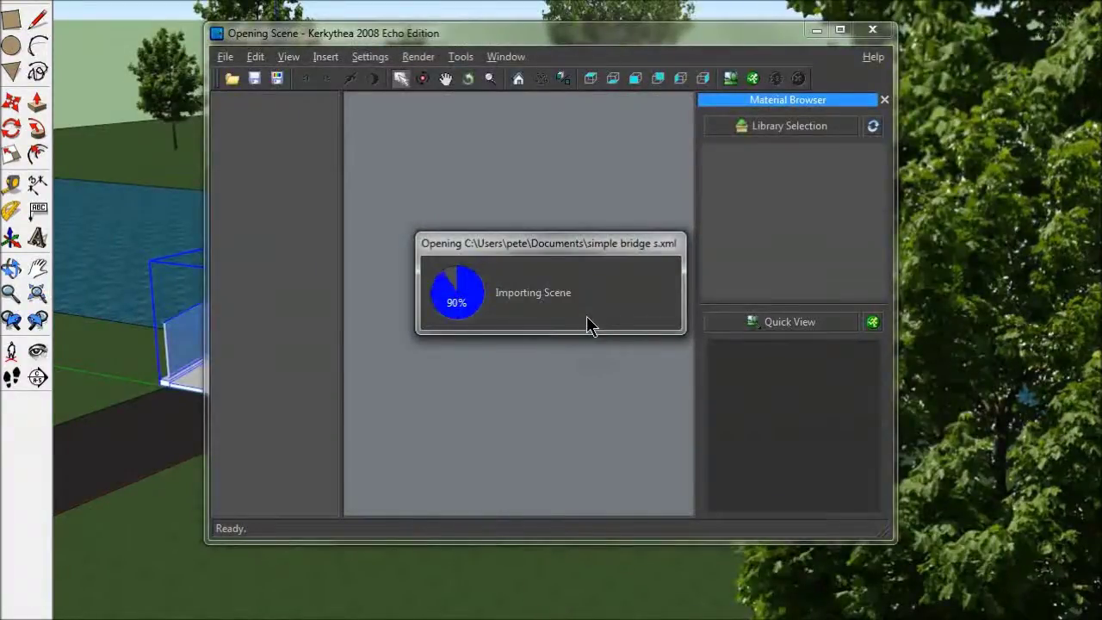
# Reapply wavy water to Water_Pool and bring up the HightresSkies presets.
pyautogui.click(522, 305)
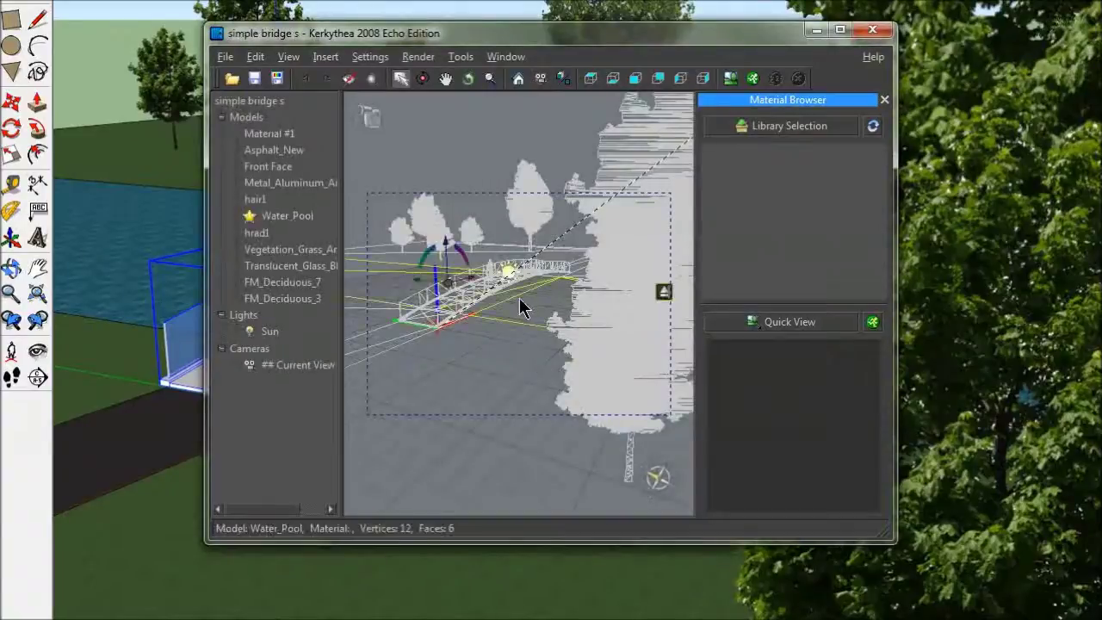
pyautogui.rightClick(289, 216)
pyautogui.moveTo(342, 242)
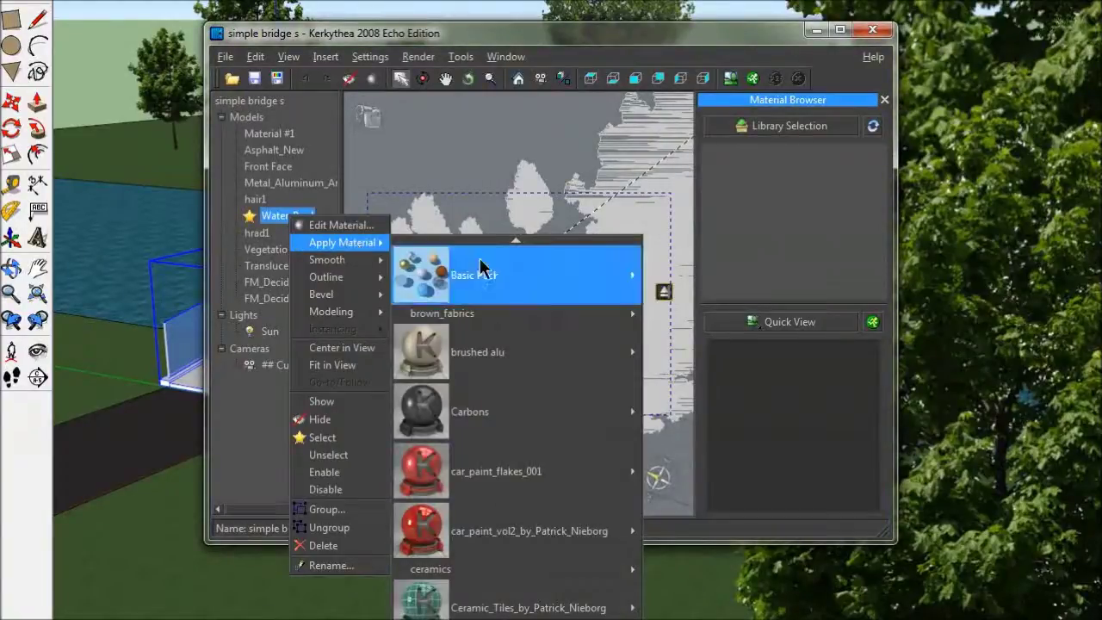
pyautogui.scroll(-1, 517, 431)
pyautogui.scroll(-3, 516, 431)
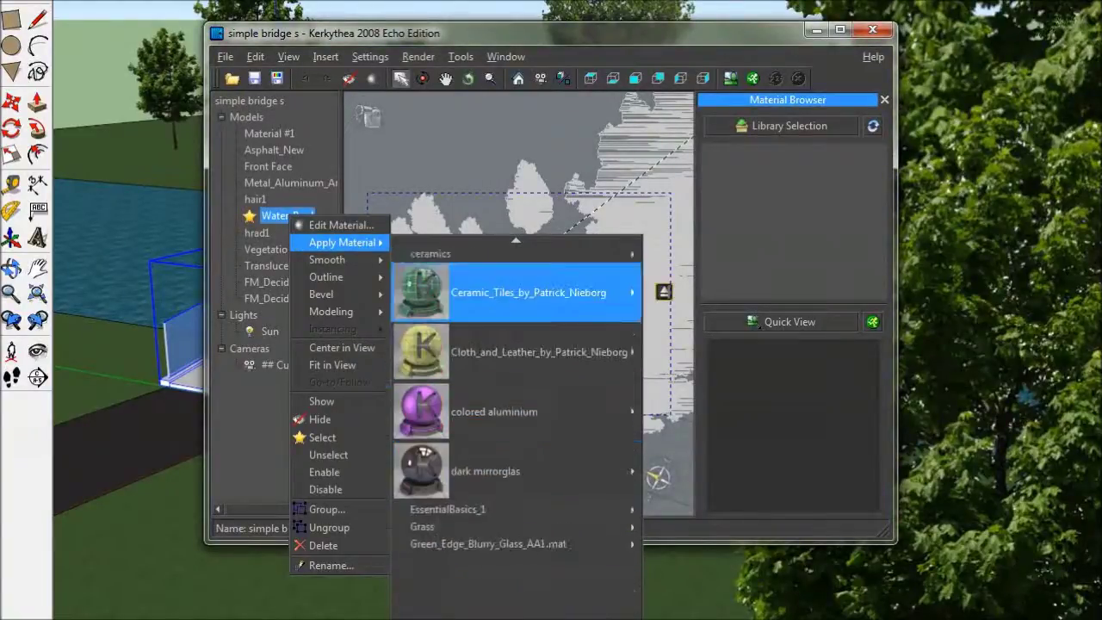
pyautogui.scroll(-3, 516, 431)
pyautogui.scroll(-3, 517, 431)
pyautogui.scroll(-3, 560, 500)
pyautogui.scroll(-3, 560, 499)
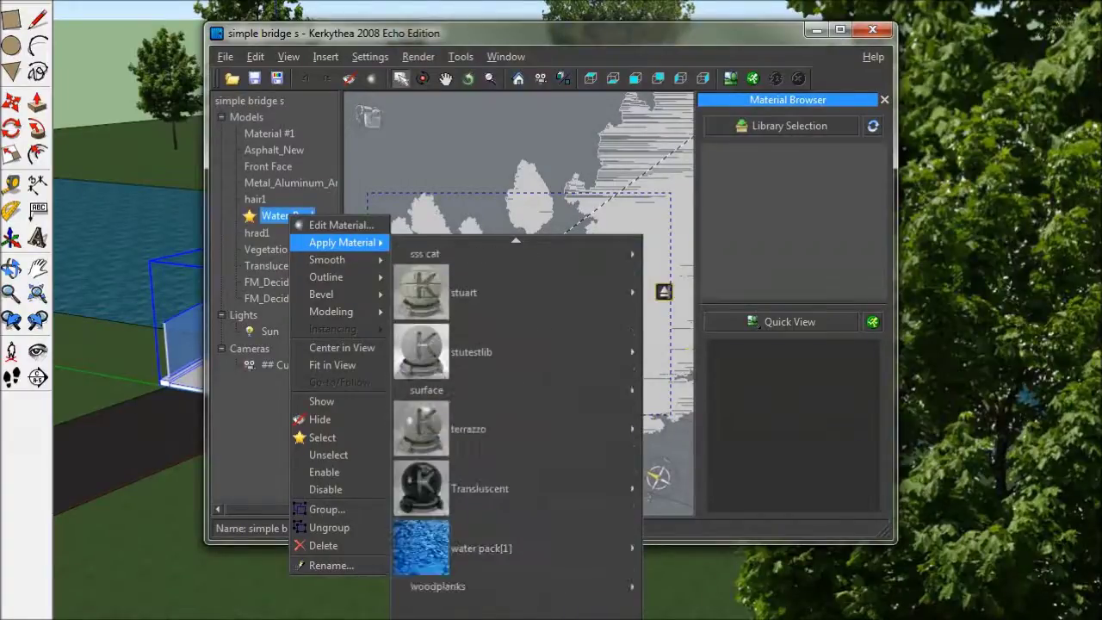
pyautogui.scroll(-1, 559, 500)
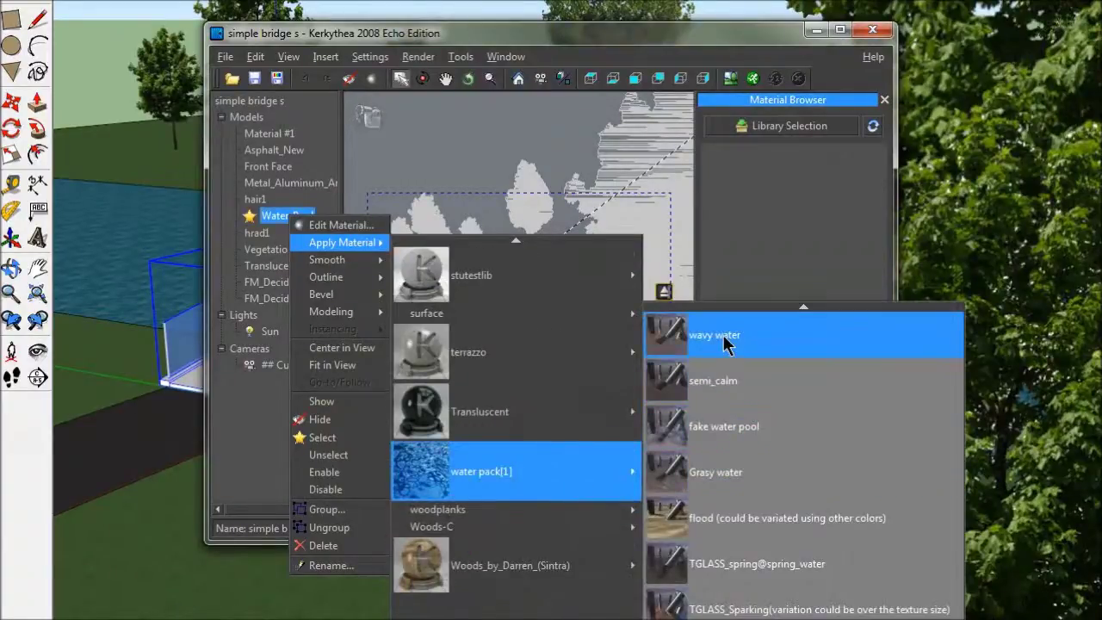
pyautogui.click(721, 335)
pyautogui.click(325, 57)
pyautogui.moveTo(345, 93)
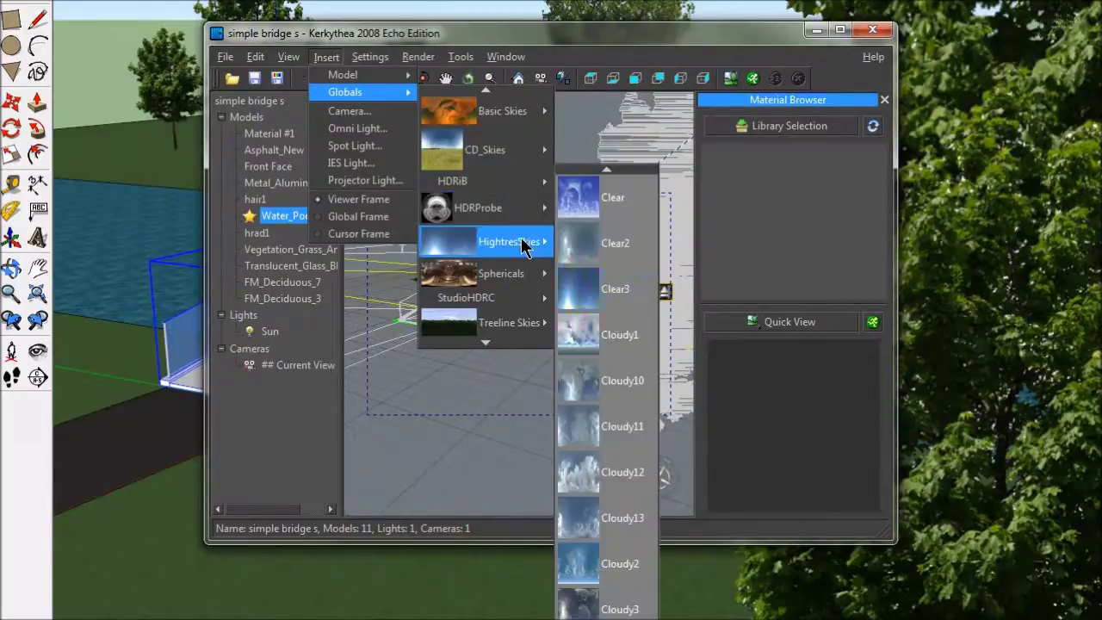
# Add a high-res sky and render at 800x600 with 19B. M L T 100 passes and 4 threads.
pyautogui.moveTo(509, 241)
pyautogui.click(603, 616)
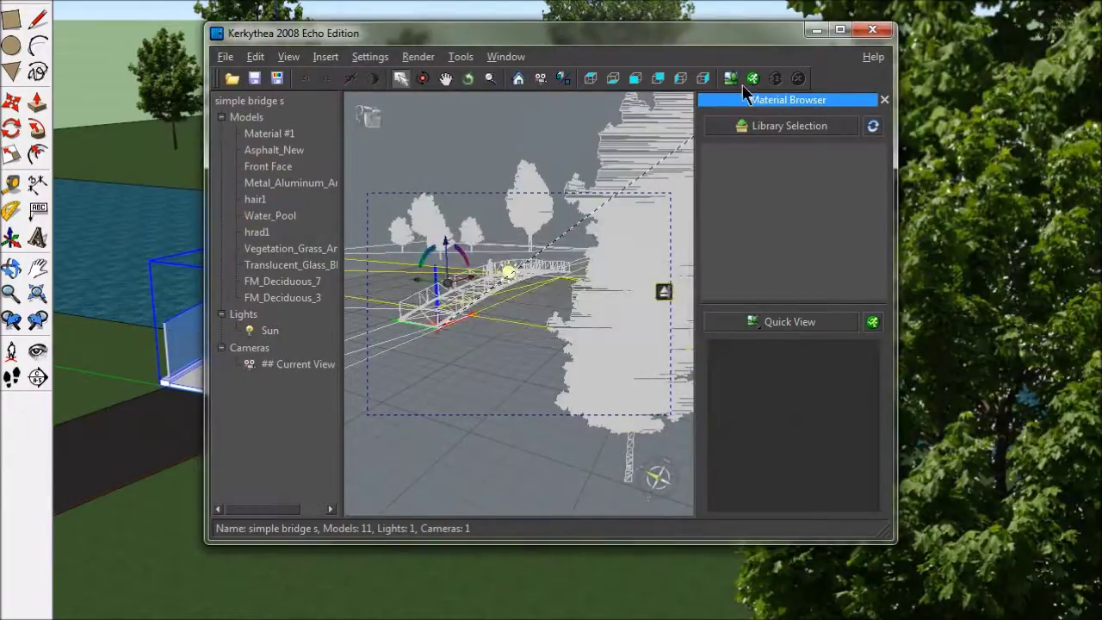
pyautogui.click(753, 78)
pyautogui.click(751, 126)
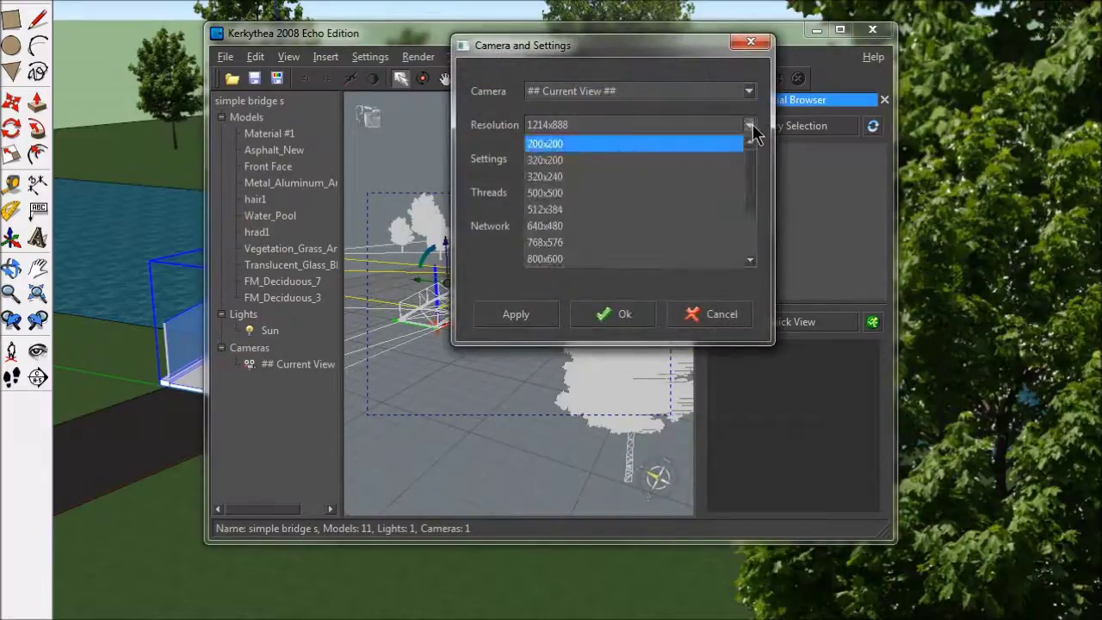
pyautogui.scroll(-2, 708, 232)
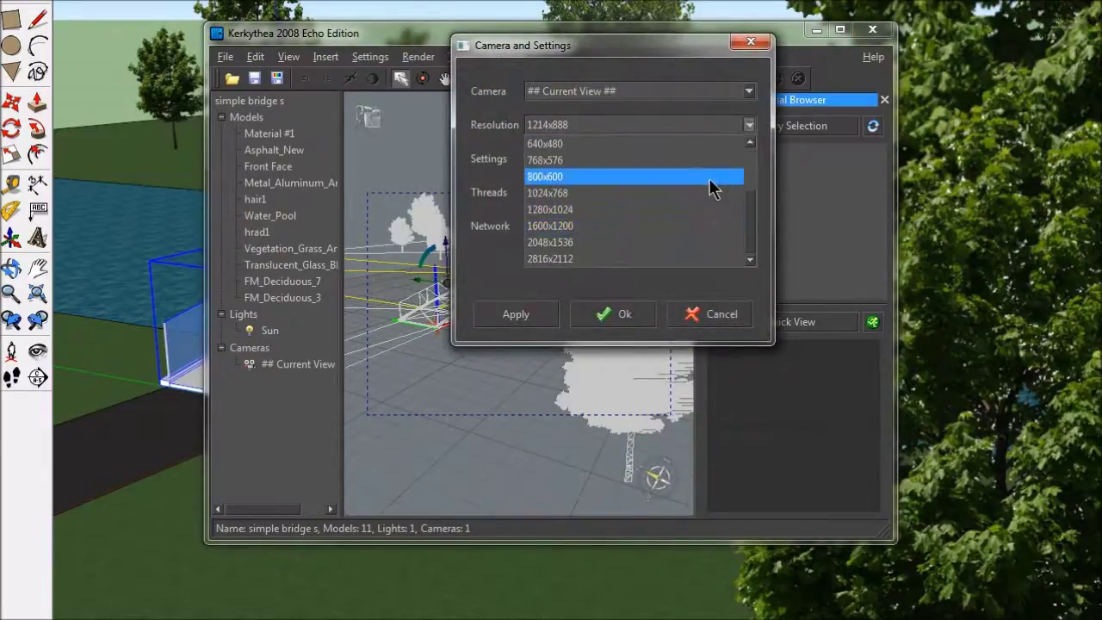
pyautogui.click(709, 176)
pyautogui.click(749, 158)
pyautogui.scroll(-2, 663, 249)
pyautogui.scroll(-2, 663, 255)
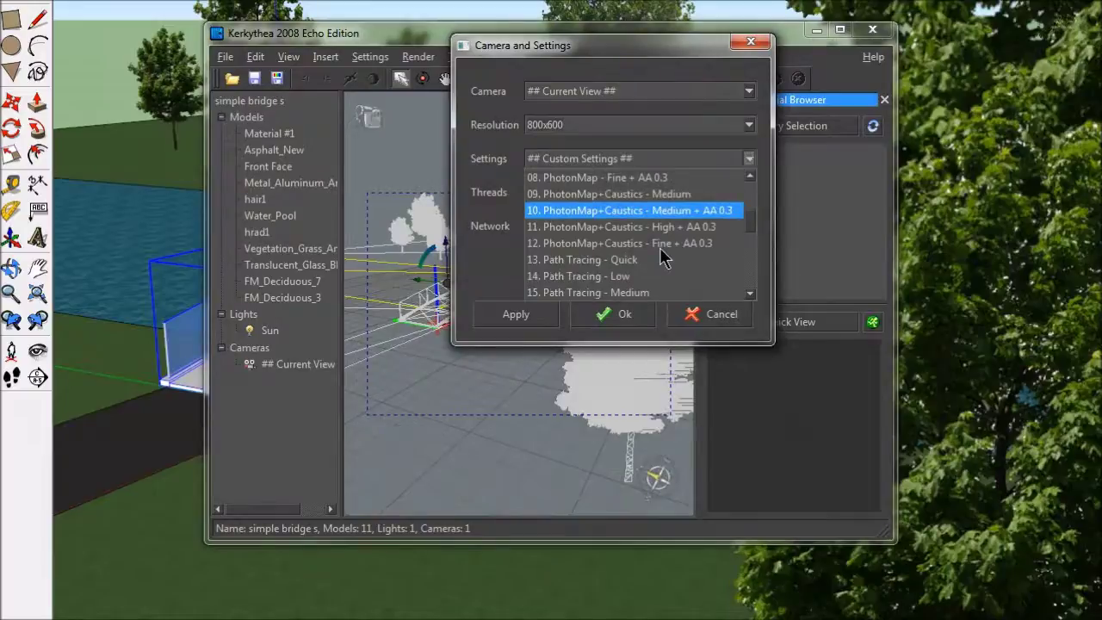
pyautogui.scroll(-1, 661, 256)
pyautogui.scroll(-2, 661, 256)
pyautogui.scroll(-1, 661, 255)
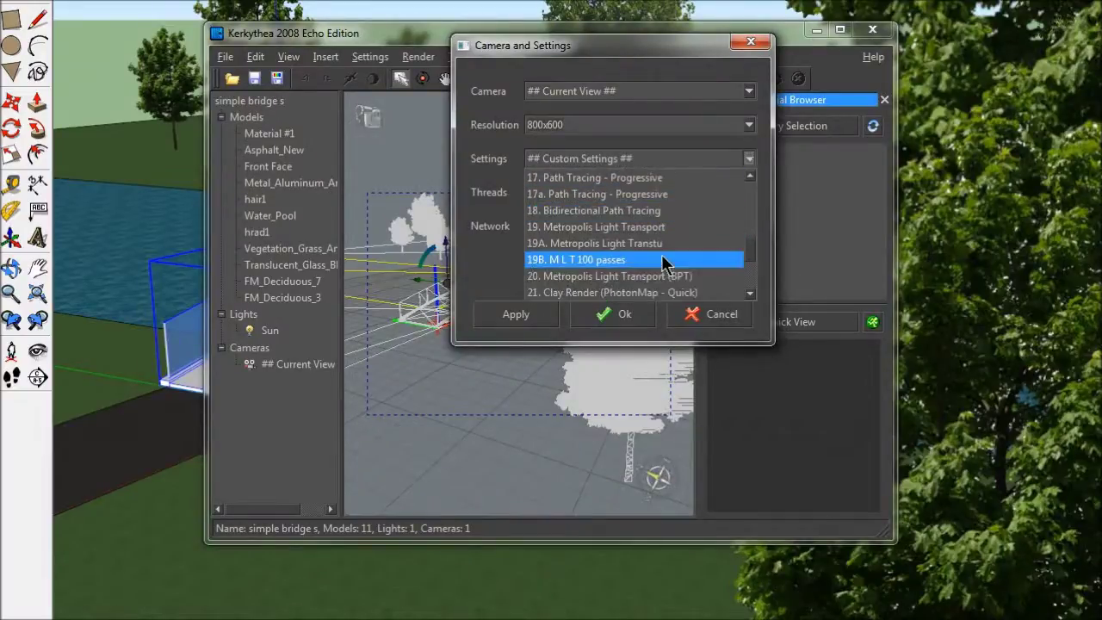
pyautogui.click(661, 259)
pyautogui.click(748, 195)
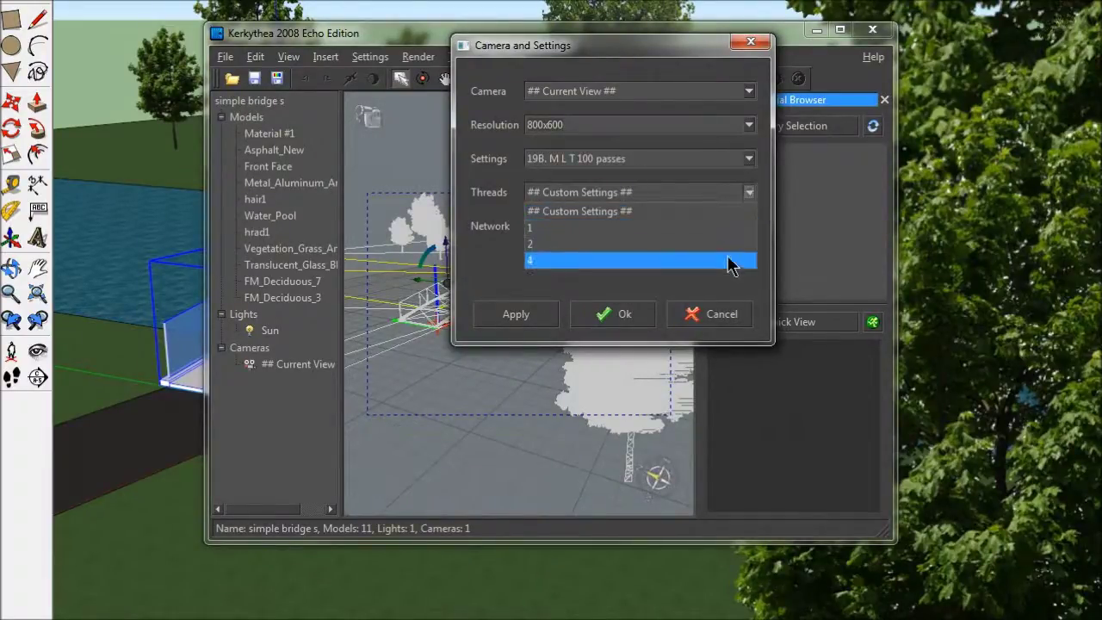
pyautogui.click(728, 260)
pyautogui.click(625, 315)
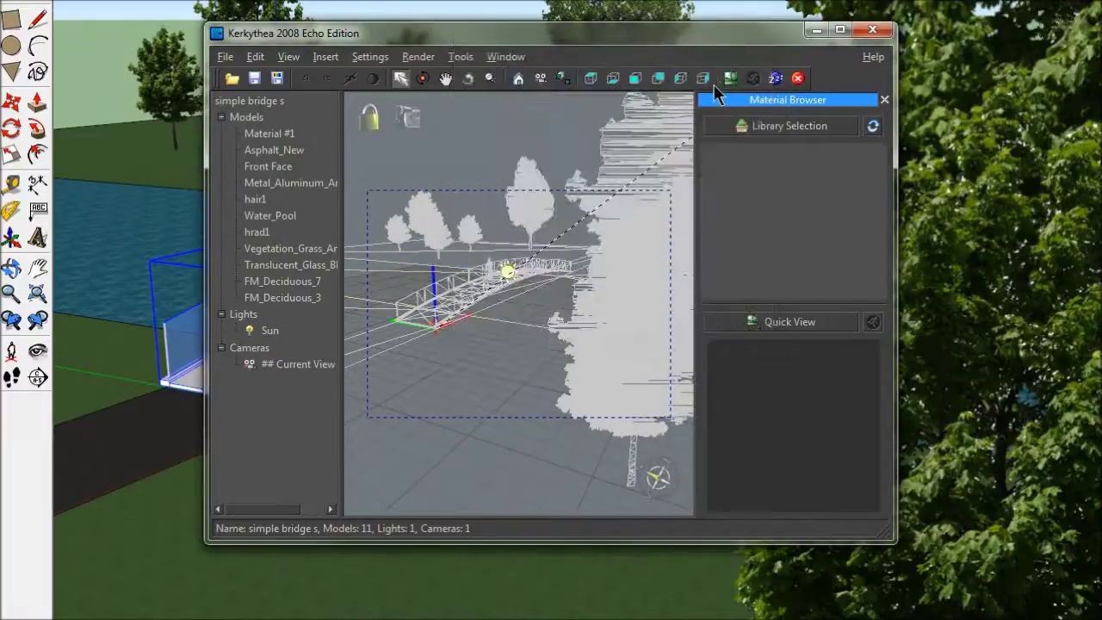
# View and enlarge the rendered image window, then stop the test render.
pyautogui.click(731, 79)
pyautogui.moveTo(439, 5)
pyautogui.mouseDown()
pyautogui.moveTo(277, 31)
pyautogui.moveTo(266, 20)
pyautogui.mouseUp()
pyautogui.moveTo(629, 501)
pyautogui.mouseDown()
pyautogui.moveTo(673, 528)
pyautogui.moveTo(1064, 617)
pyautogui.mouseUp()
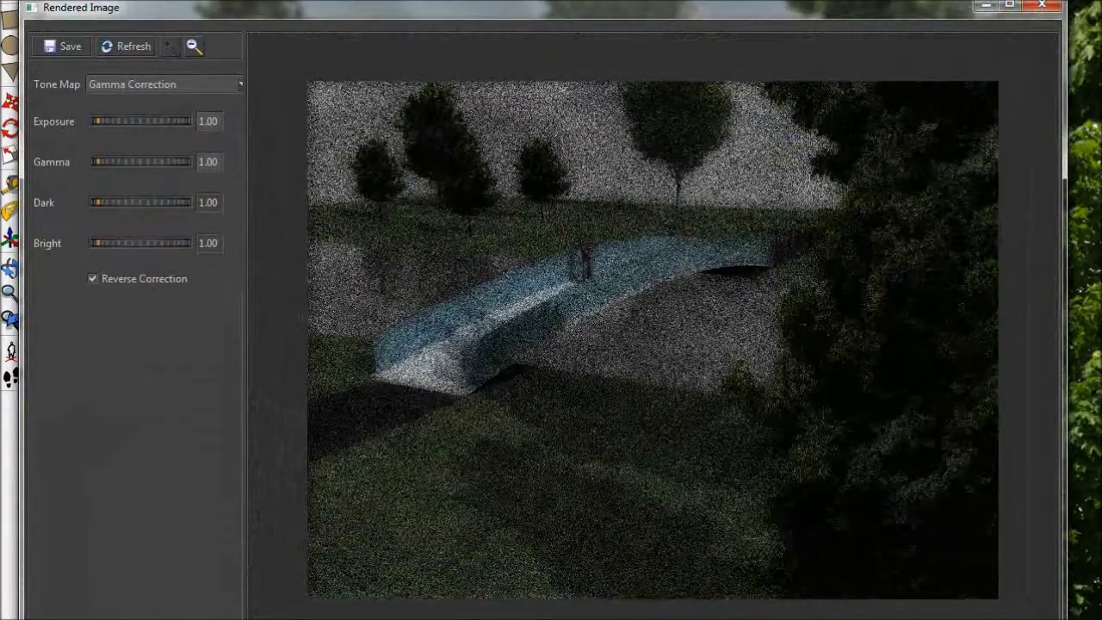
pyautogui.click(1041, 11)
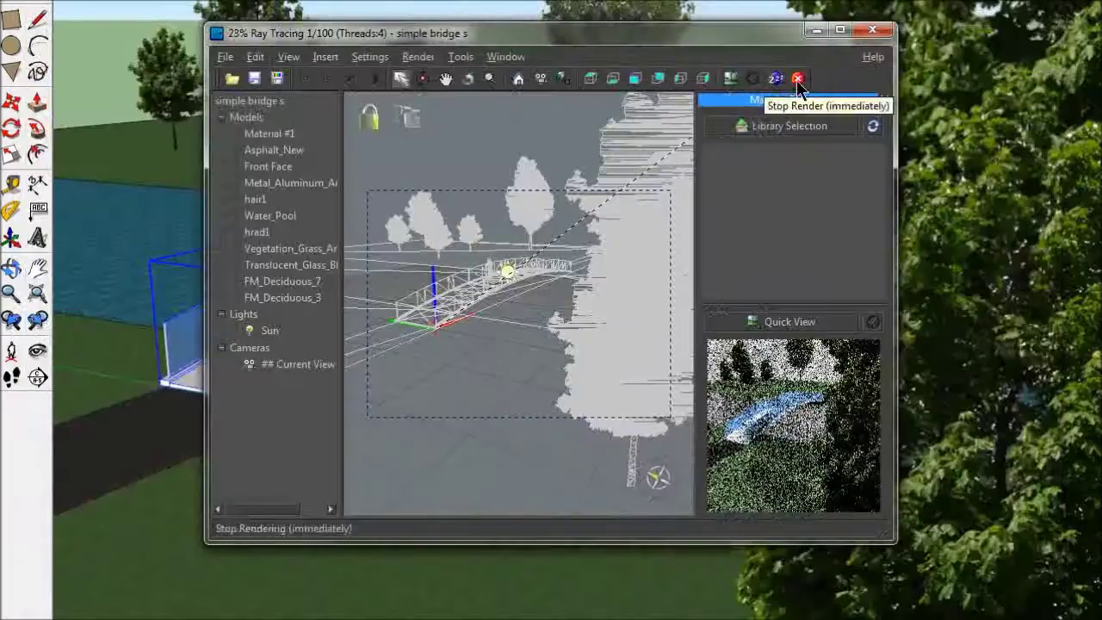
pyautogui.click(797, 78)
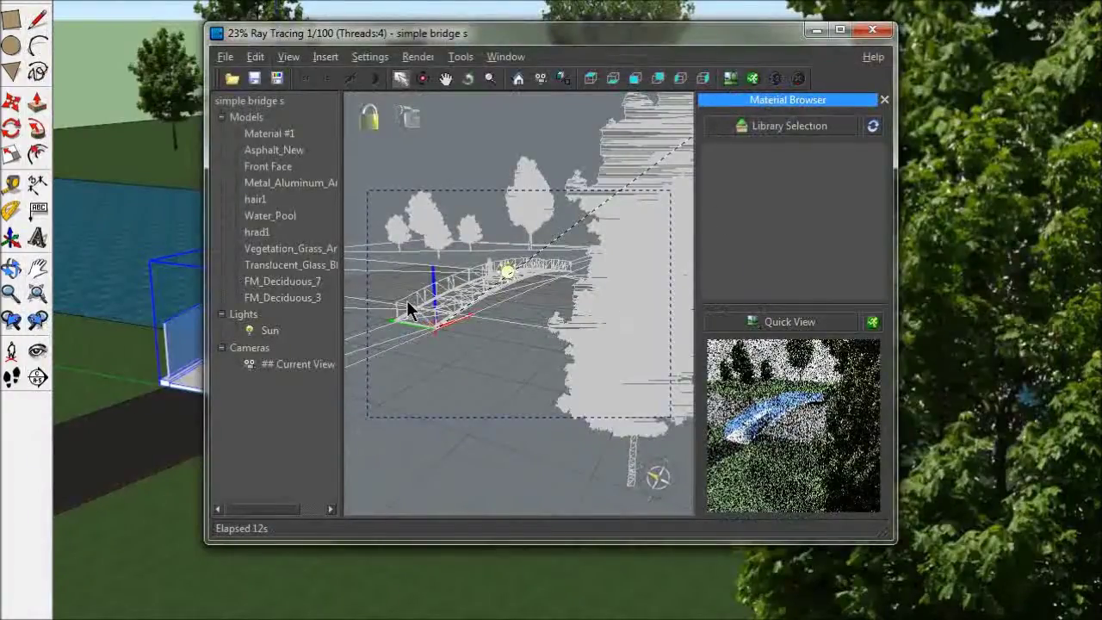
# Apply the Basic Pack Thin Glass material to the Translucent_Glass railings.
pyautogui.click(306, 265)
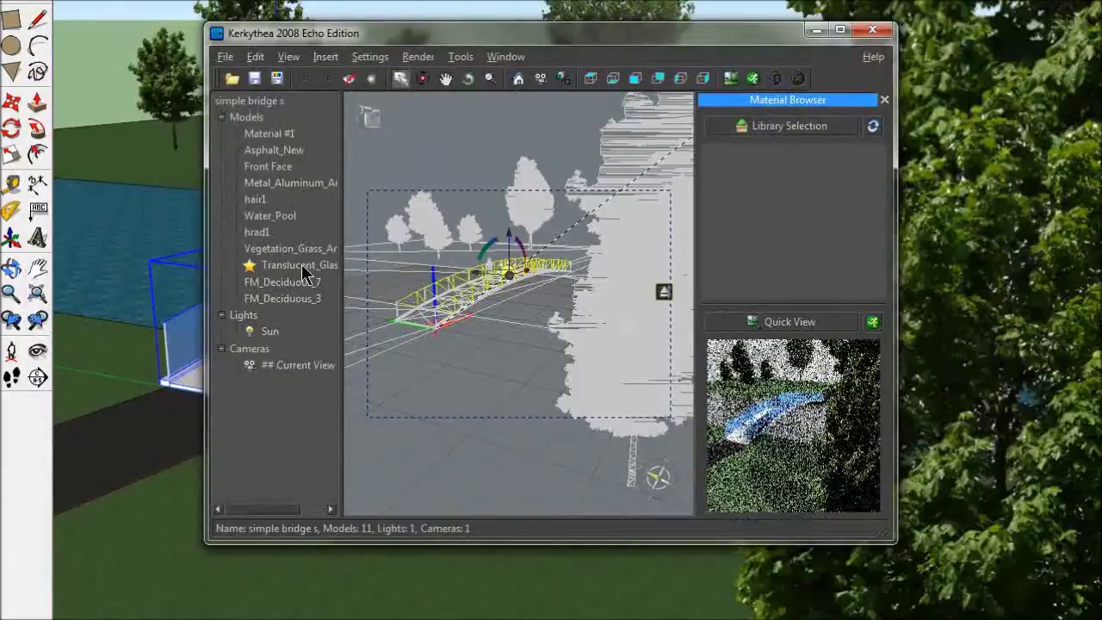
pyautogui.rightClick(303, 267)
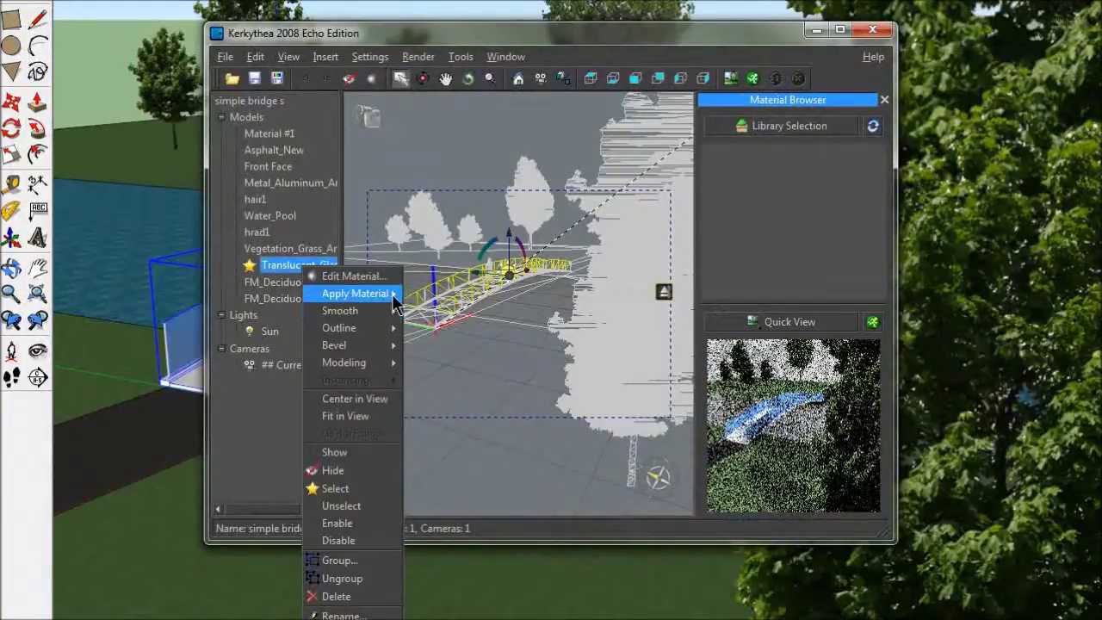
pyautogui.moveTo(354, 294)
pyautogui.moveTo(487, 326)
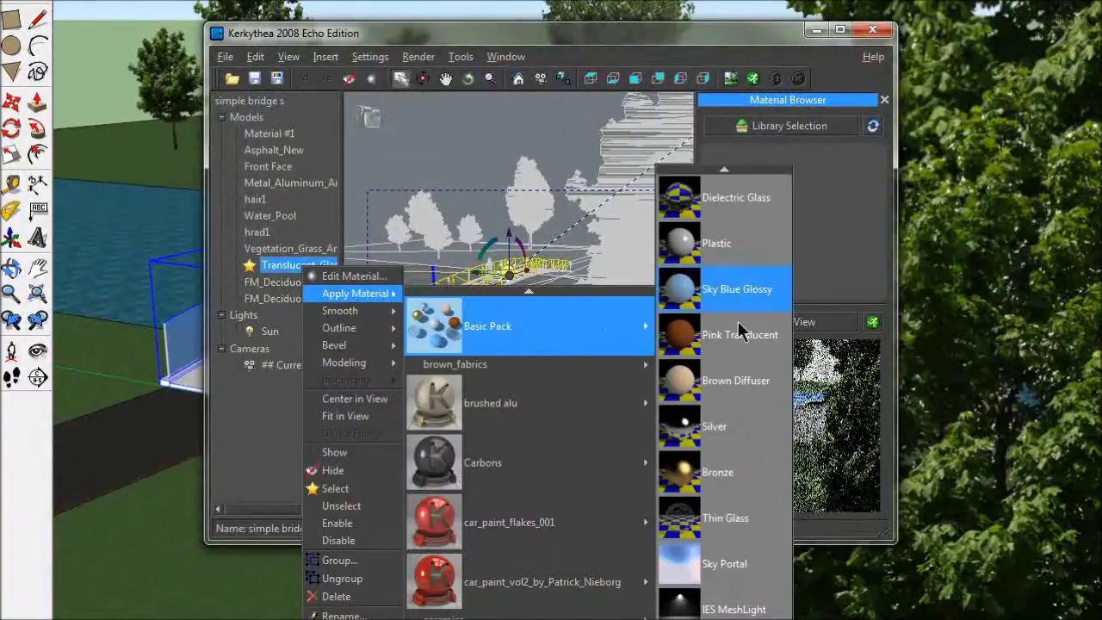
pyautogui.click(726, 518)
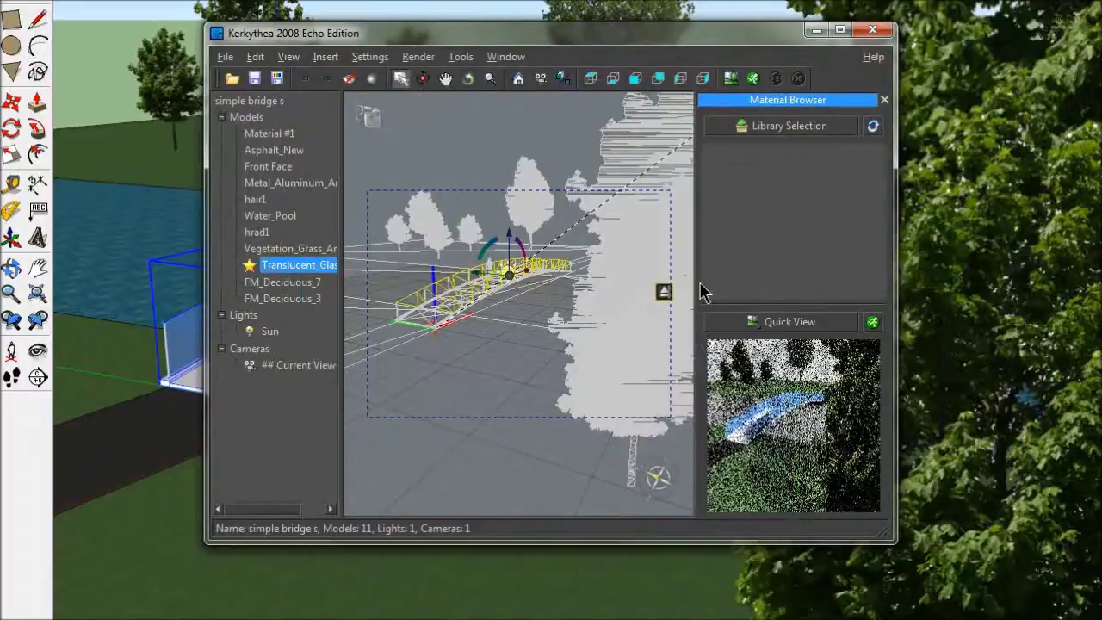
# Re-render with the existing settings and show the rendered image.
pyautogui.click(752, 78)
pyautogui.click(622, 313)
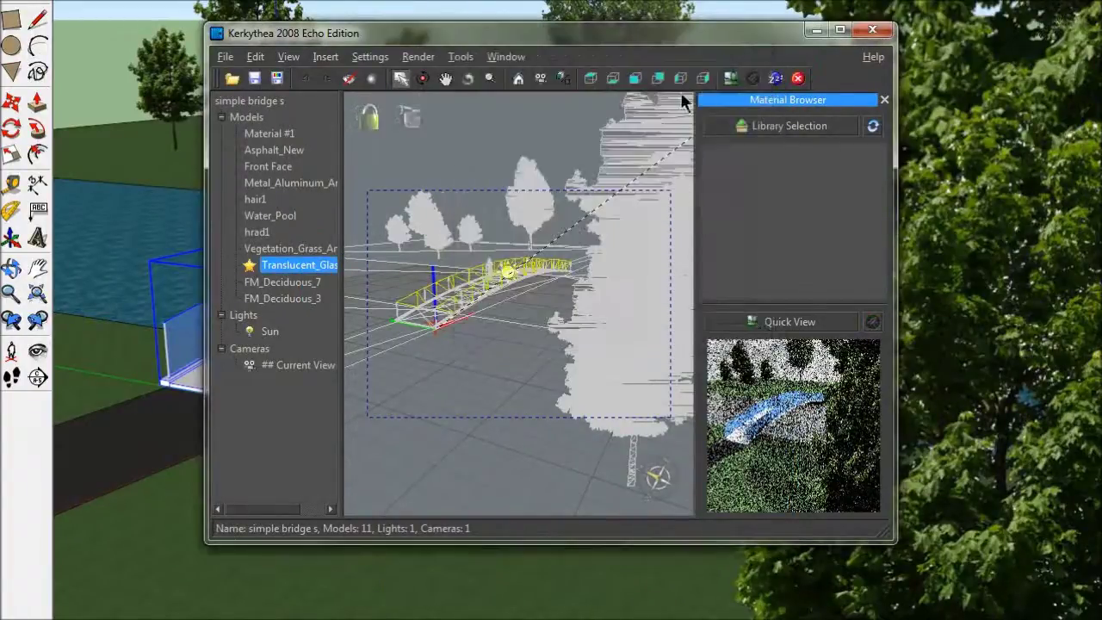
pyautogui.click(729, 80)
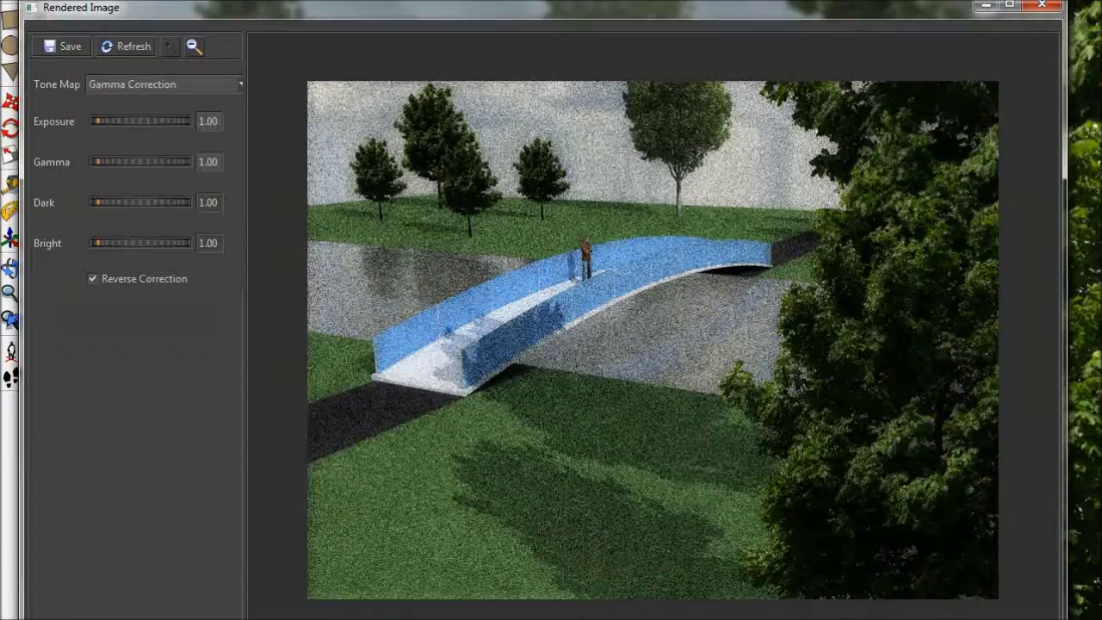